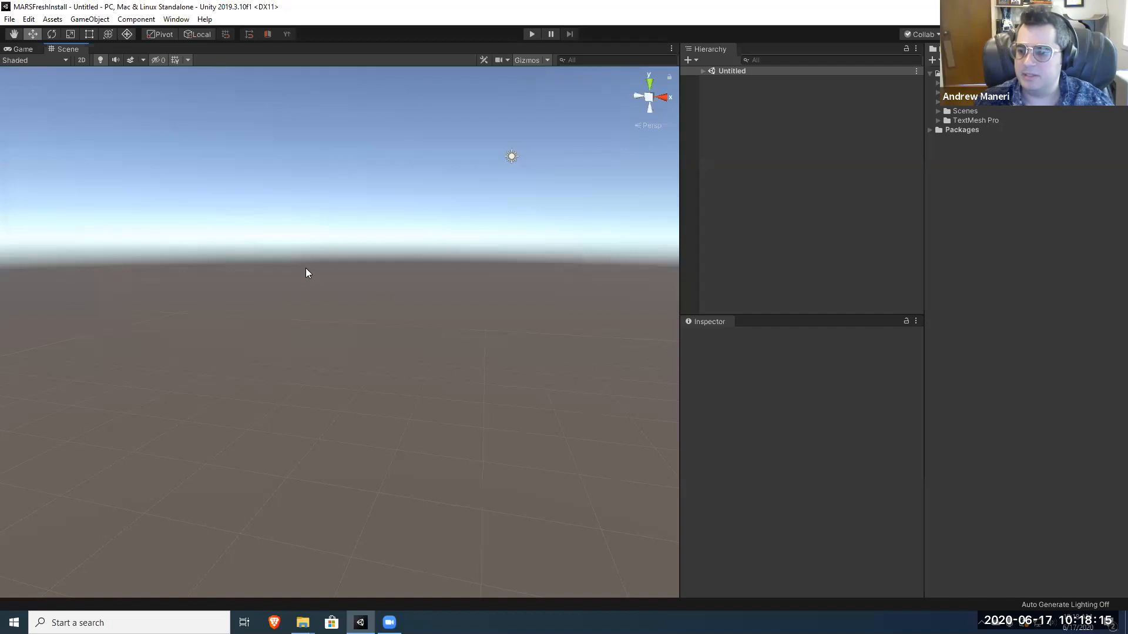
click(52, 19)
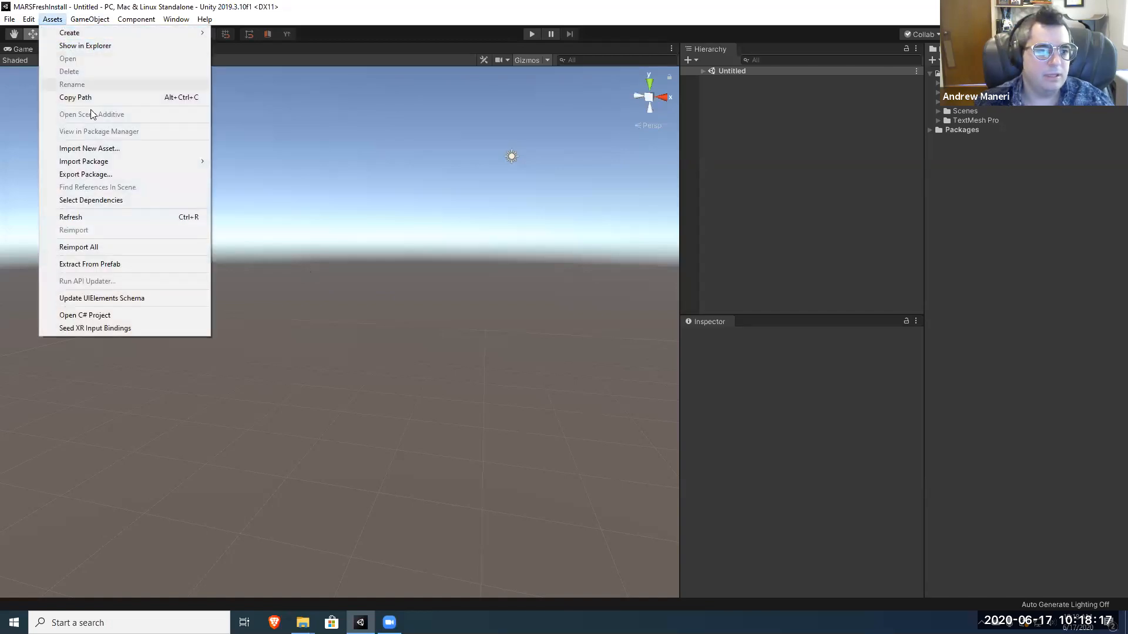
mouse_move(113, 161)
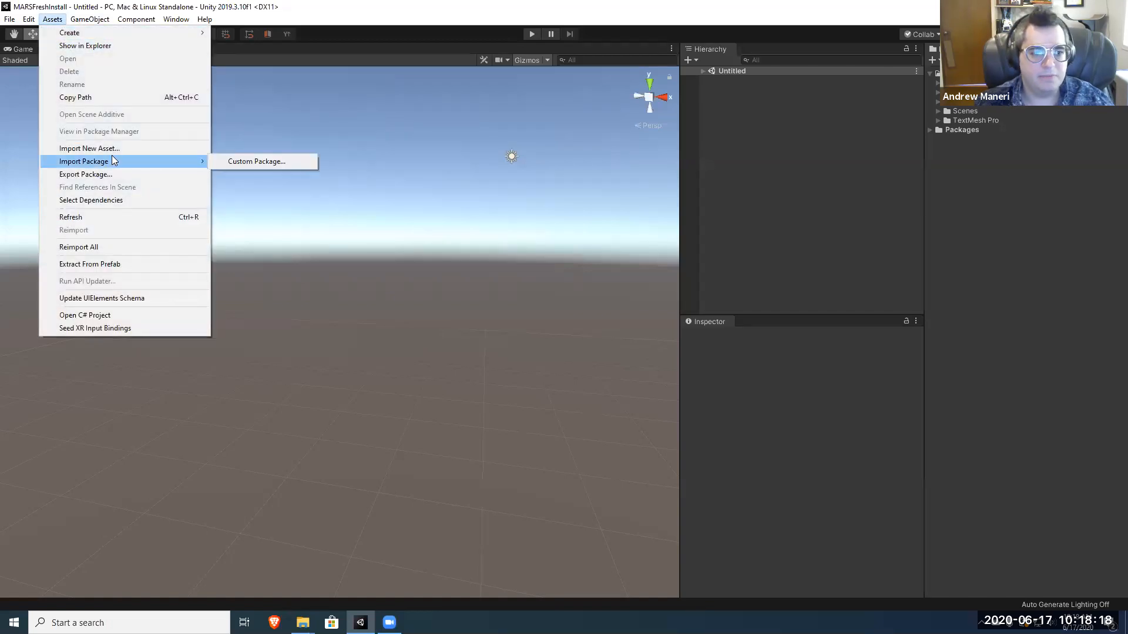
click(279, 107)
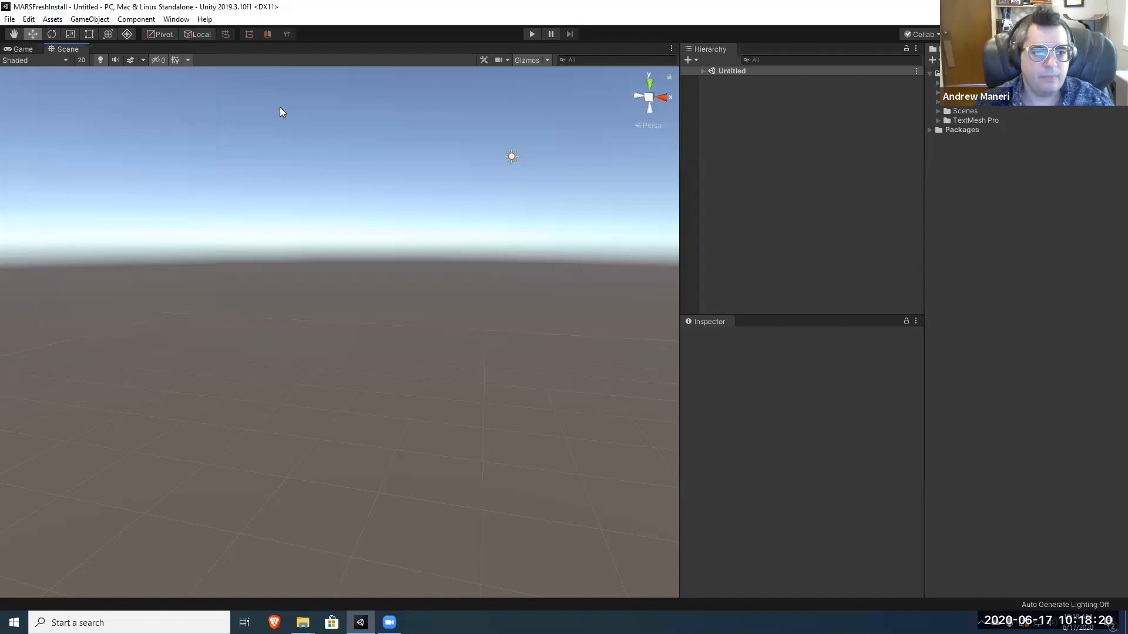
Step: Review the details of the MARS and Post Processing packages in the Package Manager, and close it
click(177, 19)
click(227, 109)
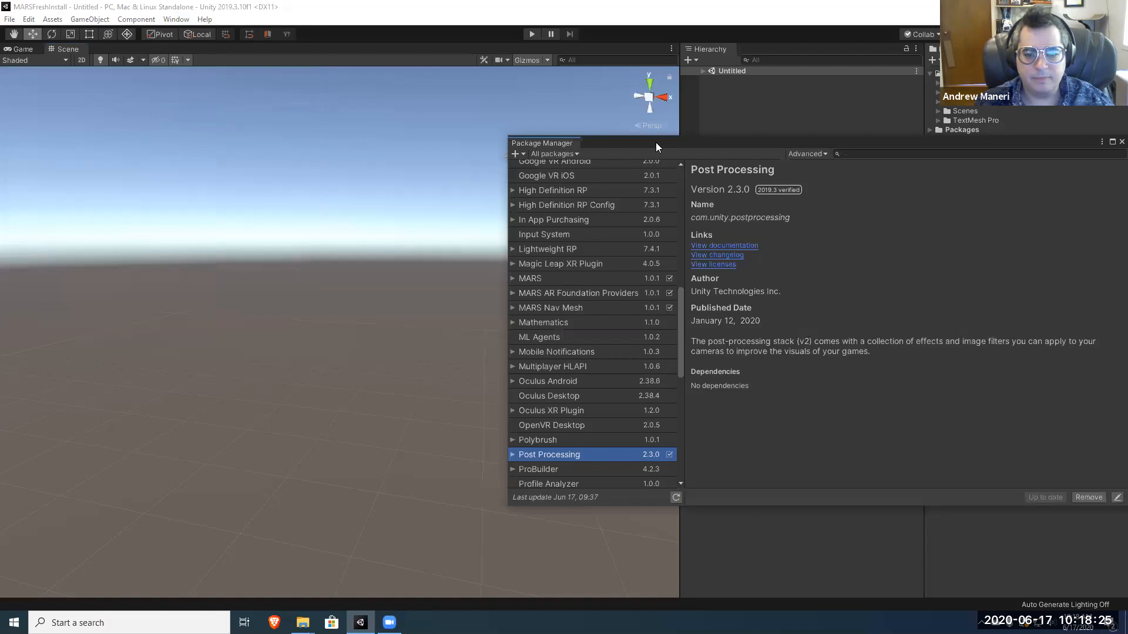
drag(656, 142, 385, 145)
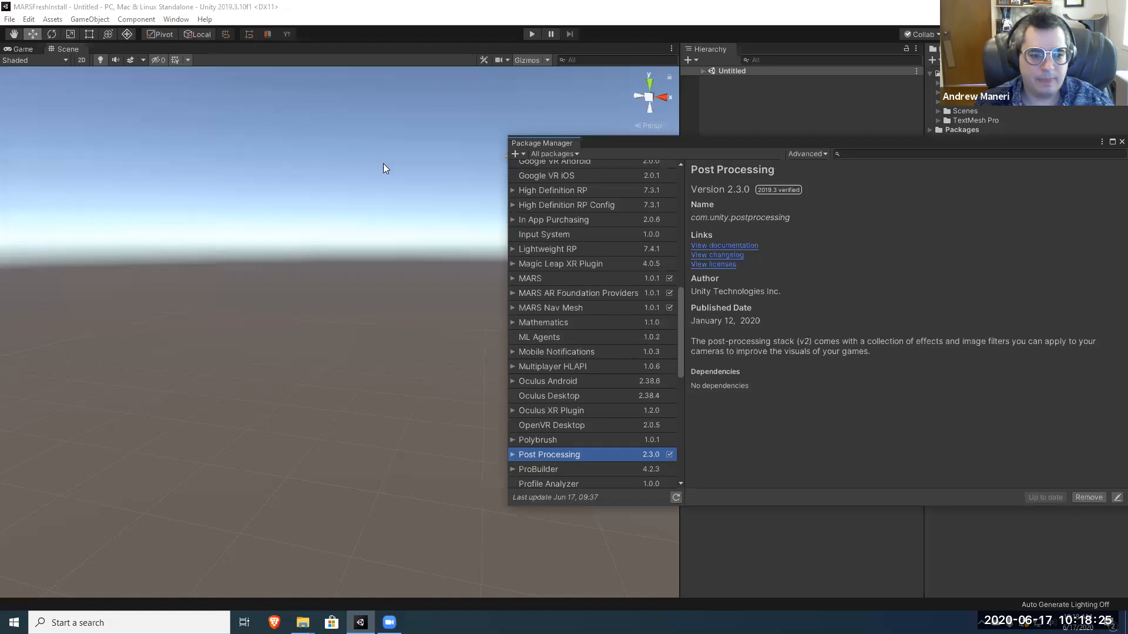
click(285, 280)
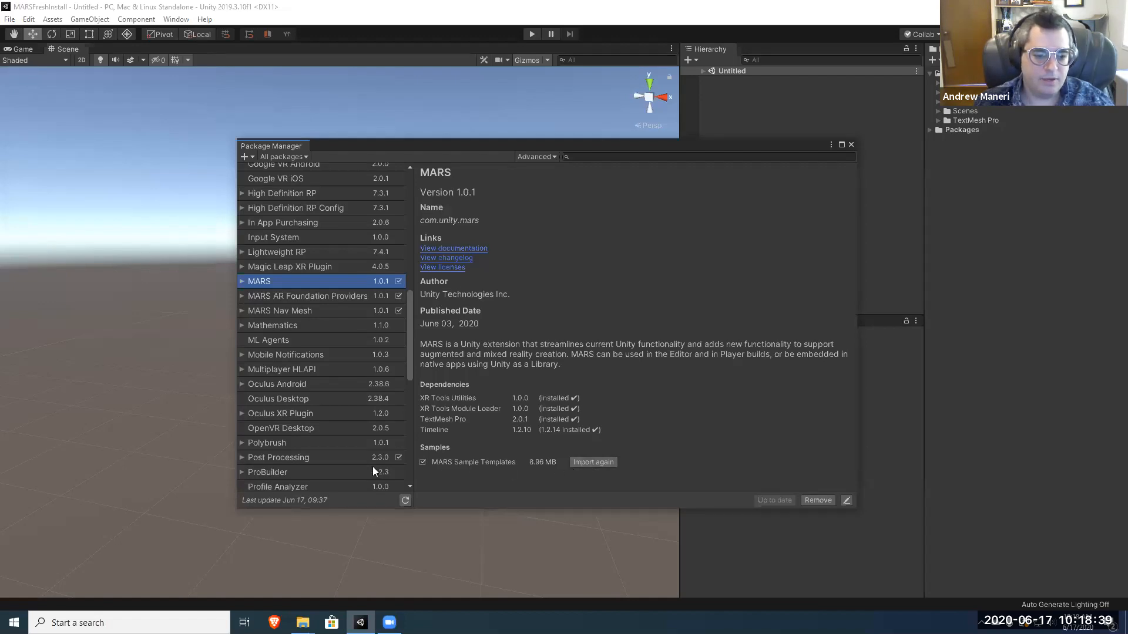
click(316, 458)
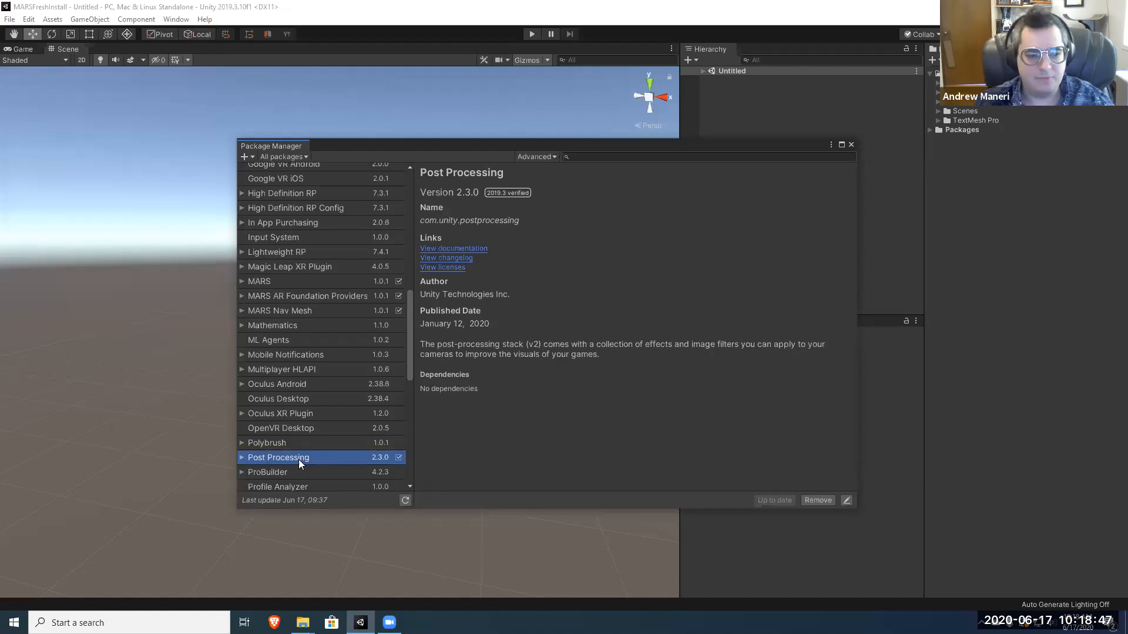
click(327, 283)
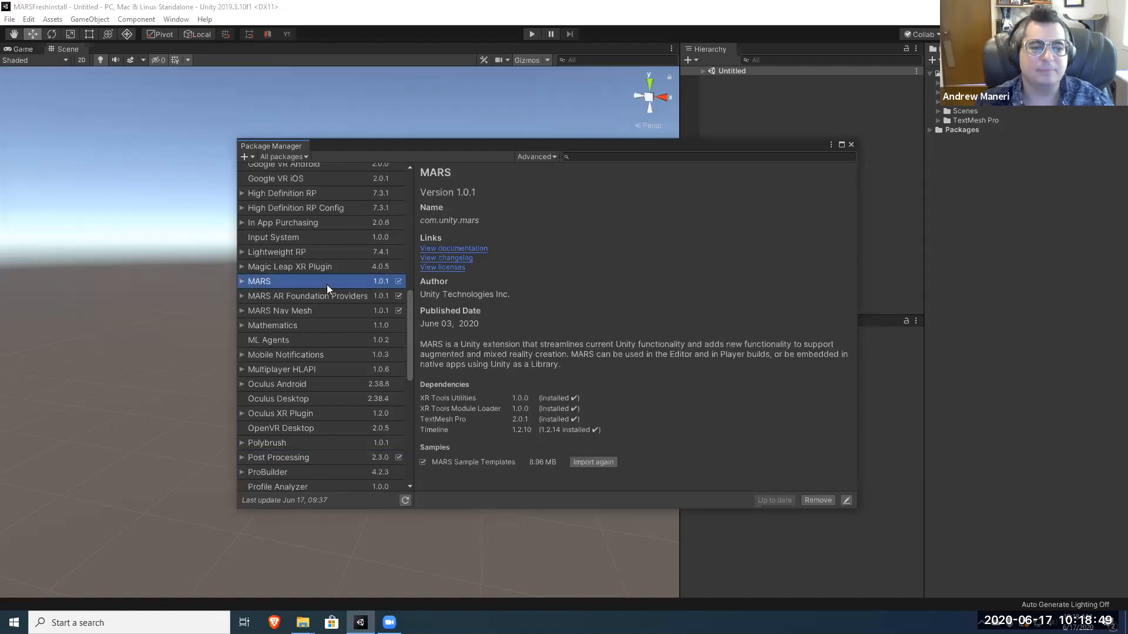
click(850, 144)
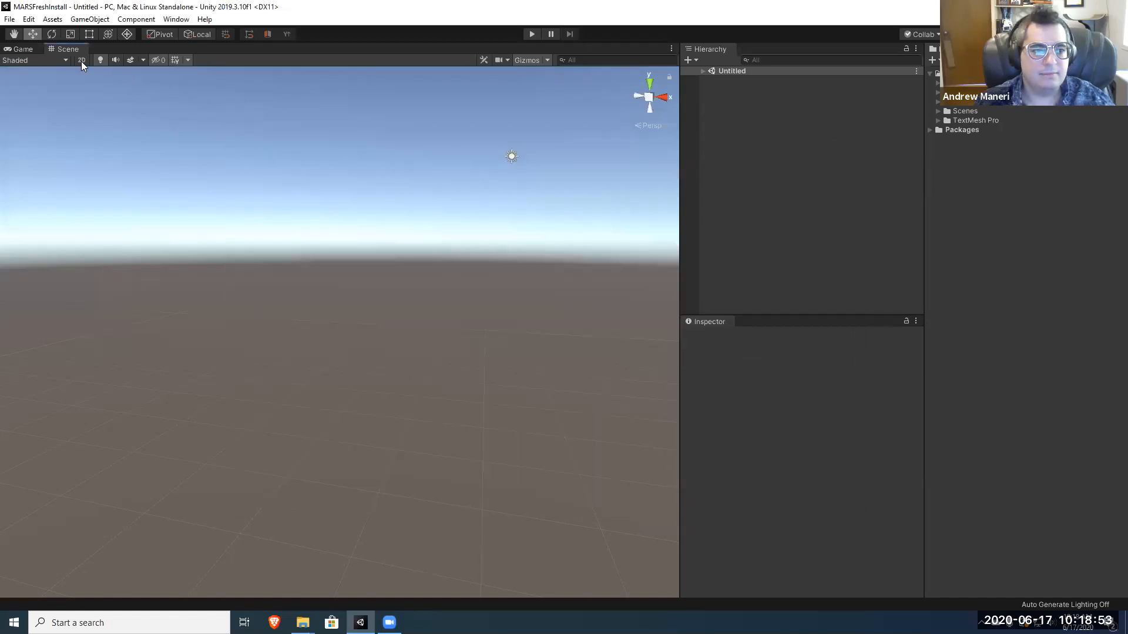
Step: Enable Raycasts under Point Cloud Drawing in the project's MARS Debug Settings, and close the settings
click(29, 19)
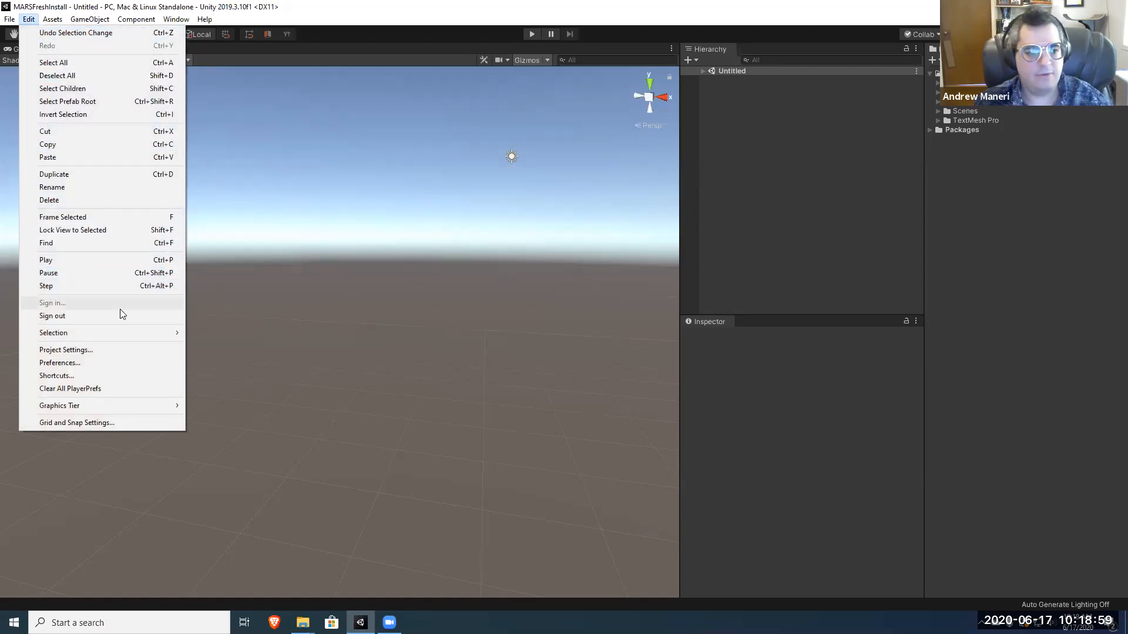
click(118, 350)
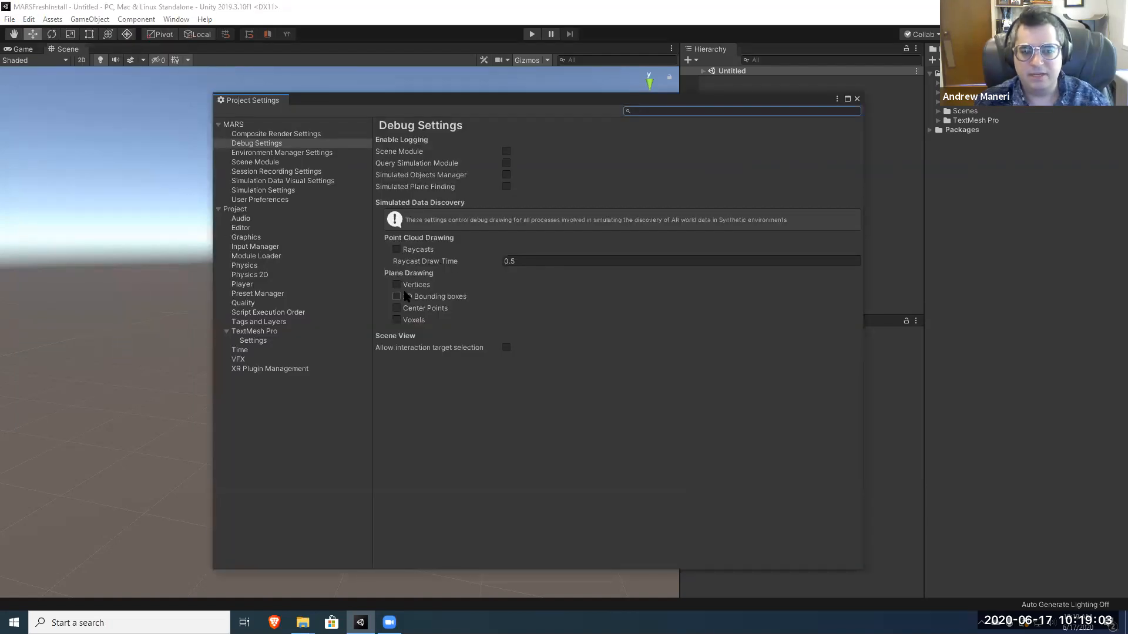
click(397, 250)
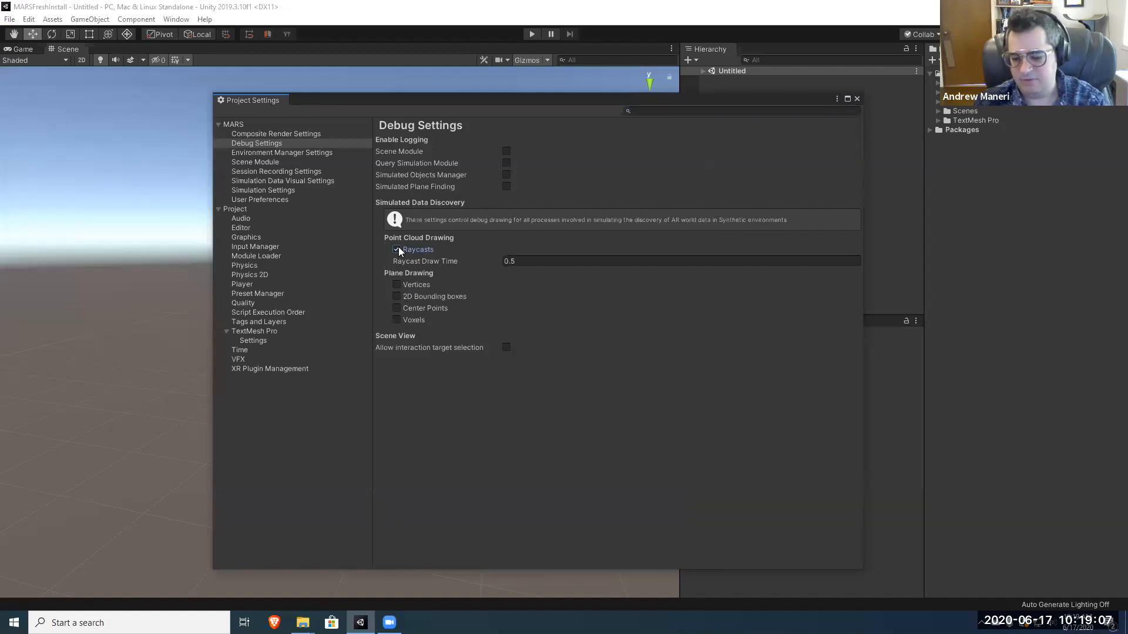
click(856, 100)
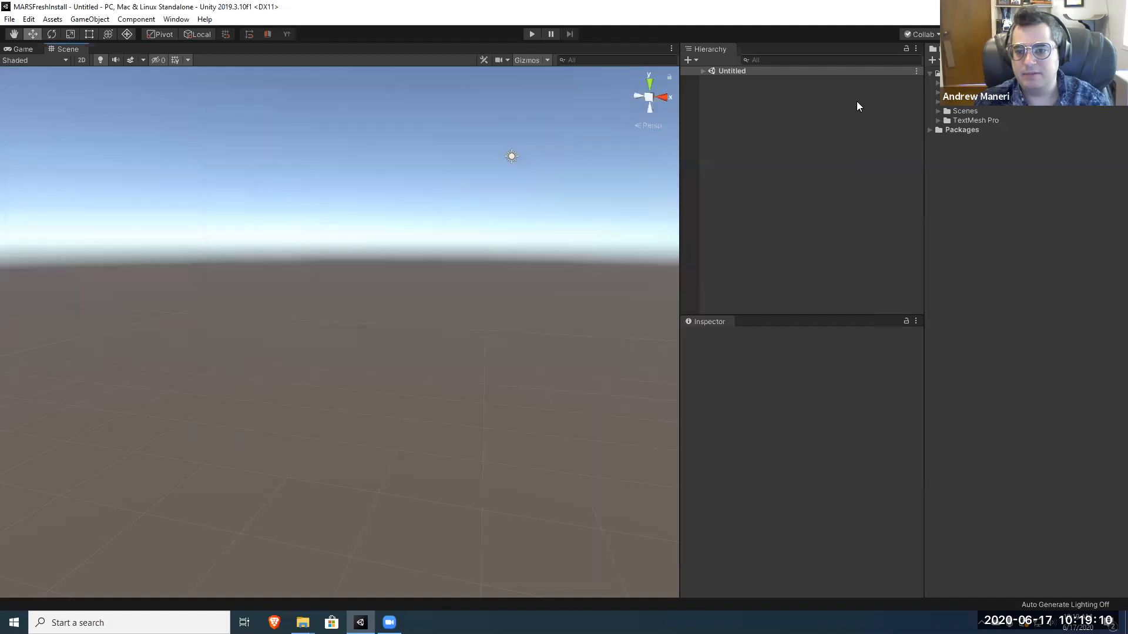
Step: Load a new scene from the MARS template Game - Simple
click(176, 20)
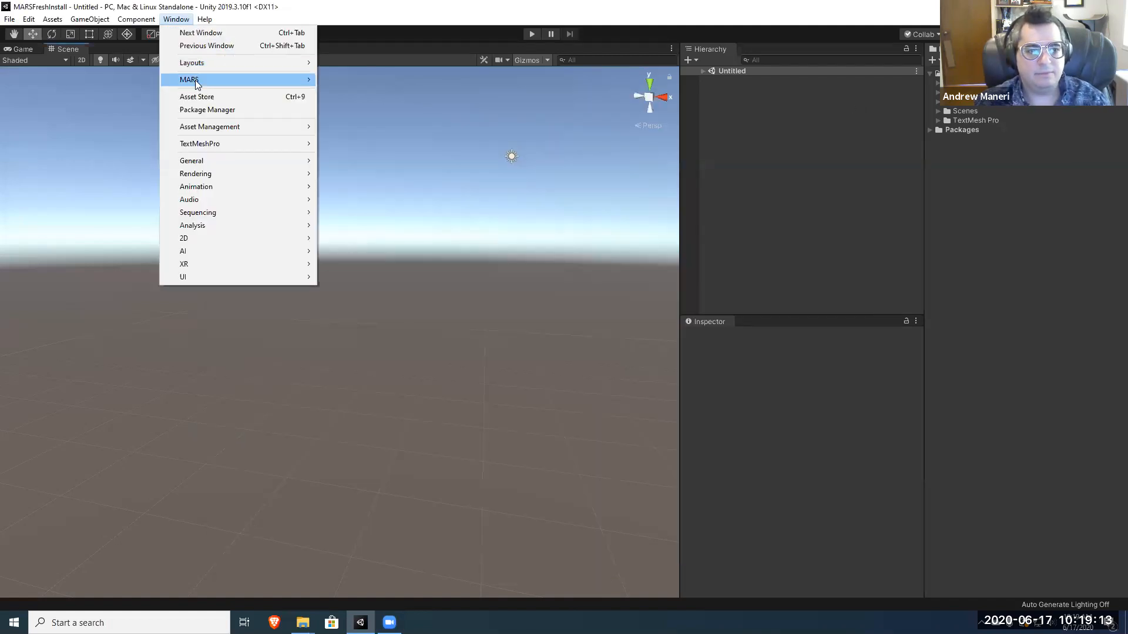
mouse_move(196, 84)
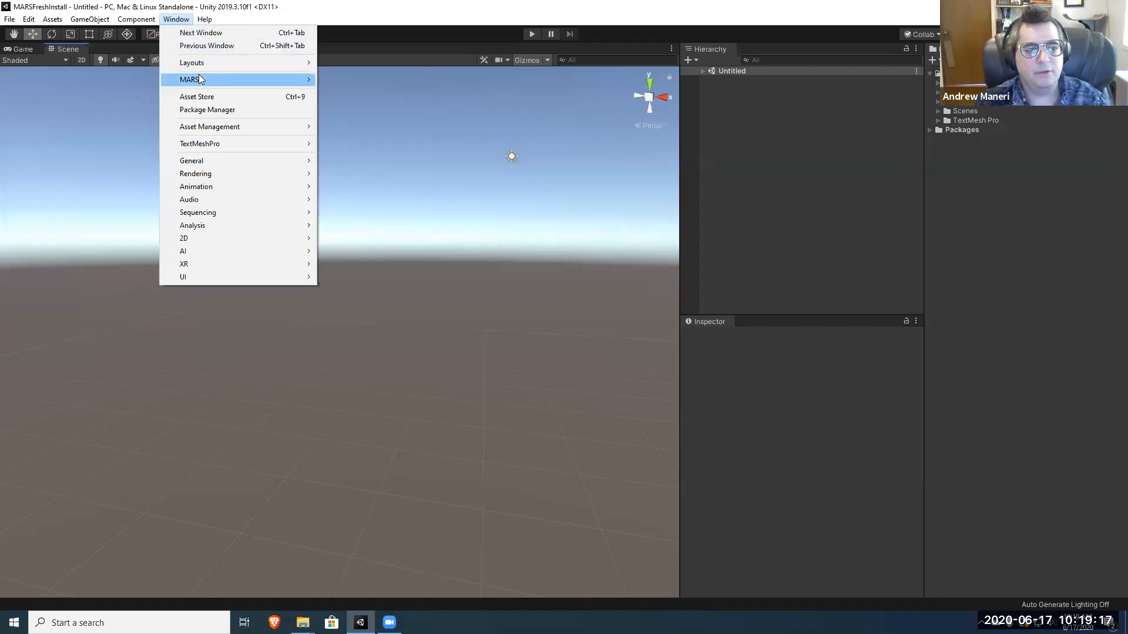
click(379, 152)
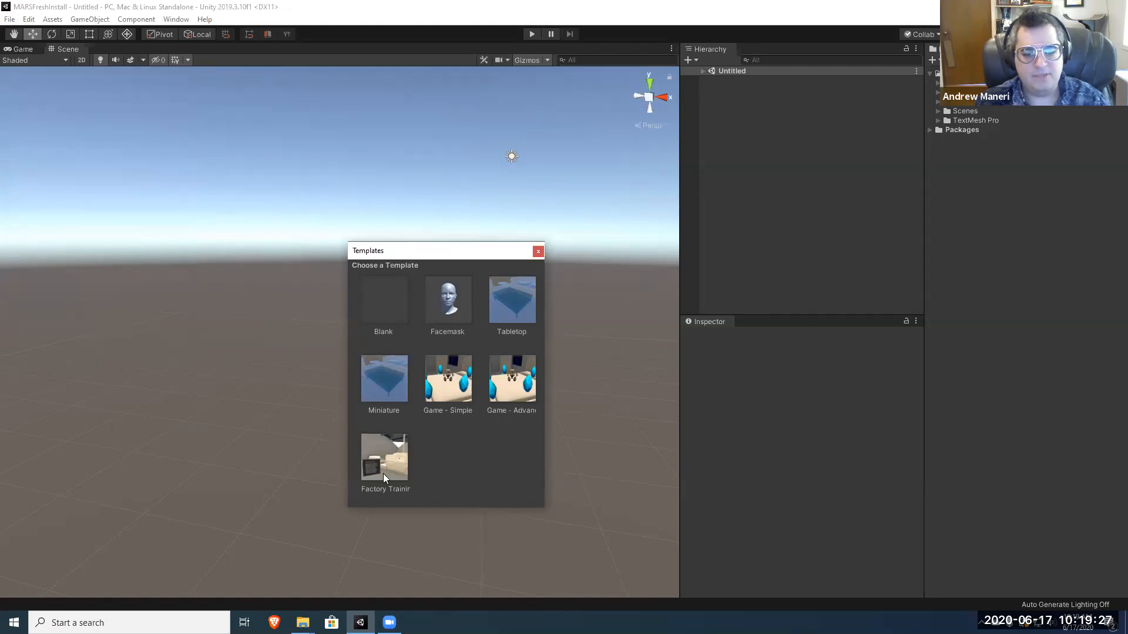
click(447, 383)
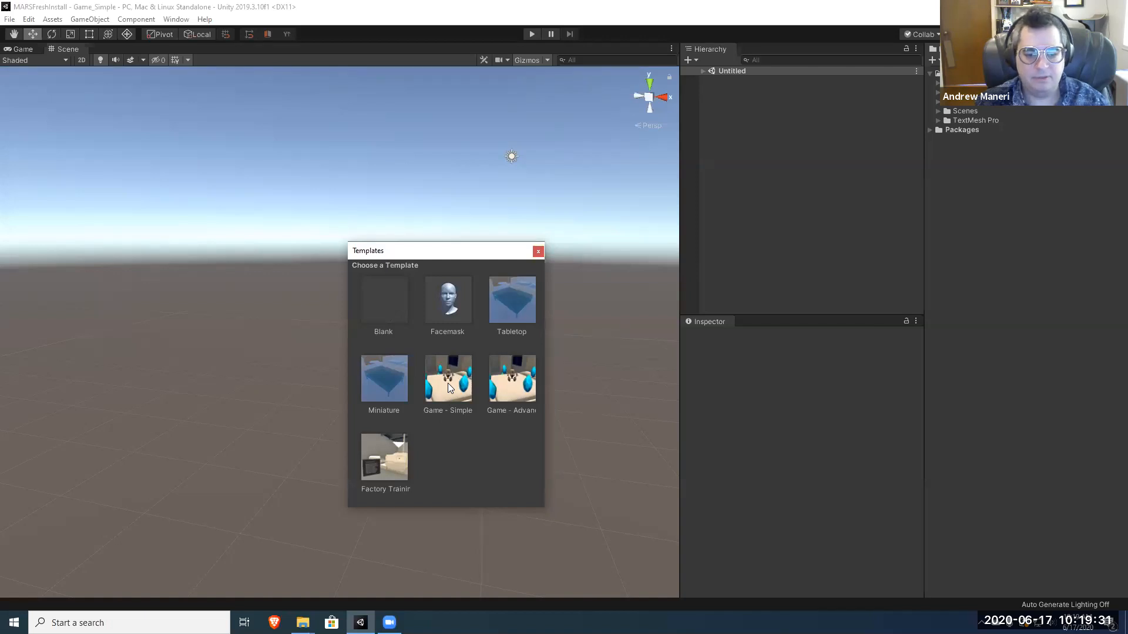
alt+drag(464, 355, 1109, 356)
alt+drag(437, 328, 346, 367)
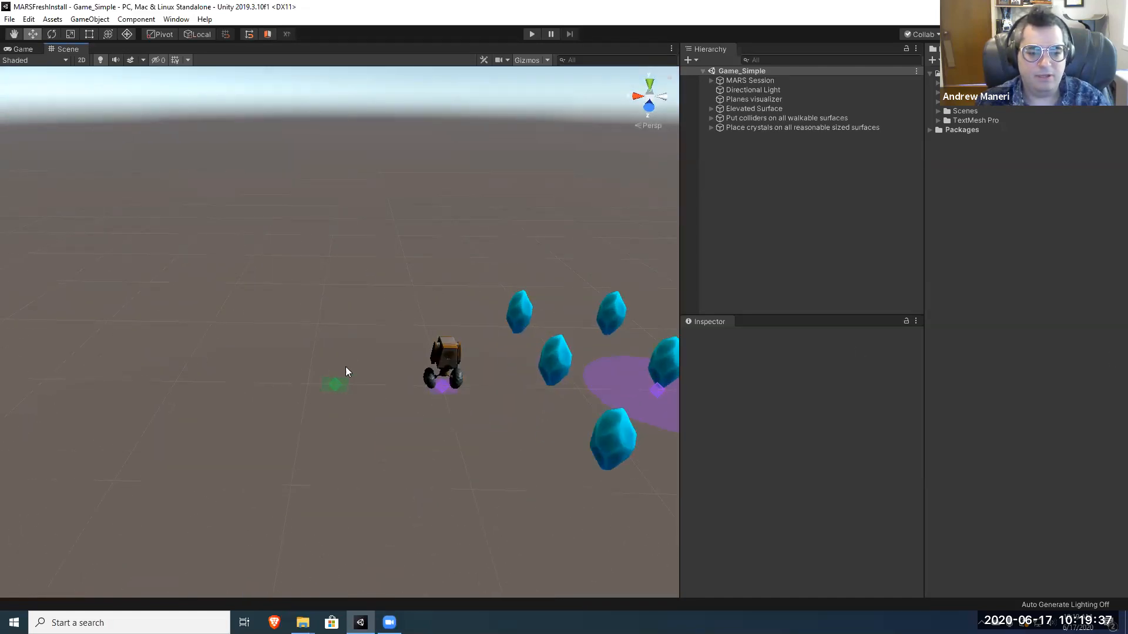
key(s)
right_drag(473, 351, 487, 329)
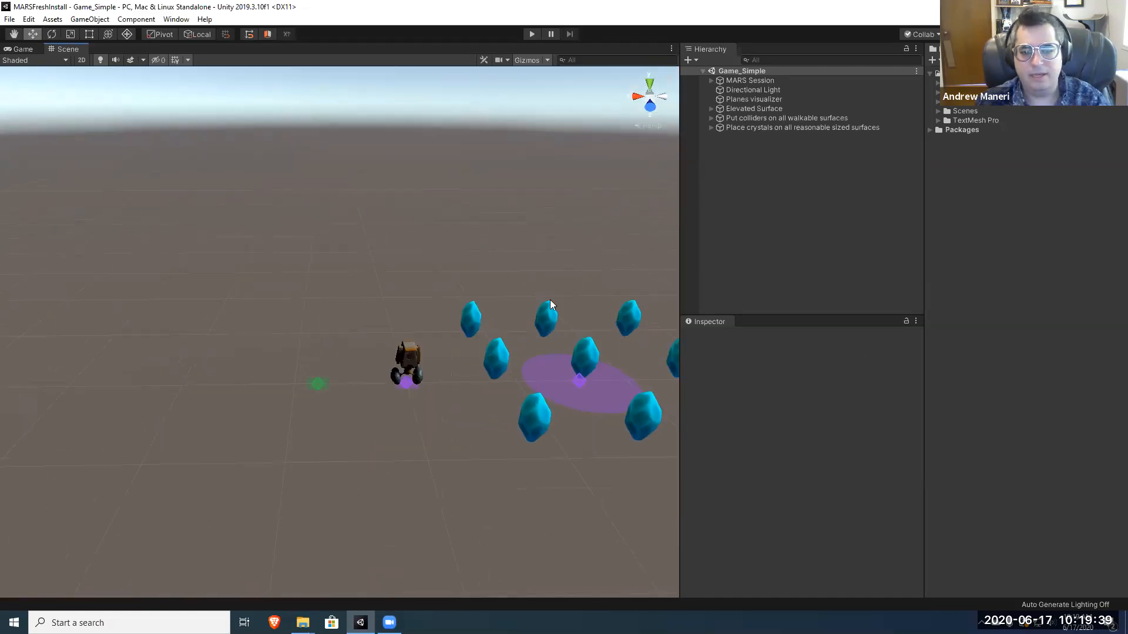
Step: Play-test the Game_Simple scene by walking through the simulated factory and sending the robot to several floor spots, and stop playback
click(528, 37)
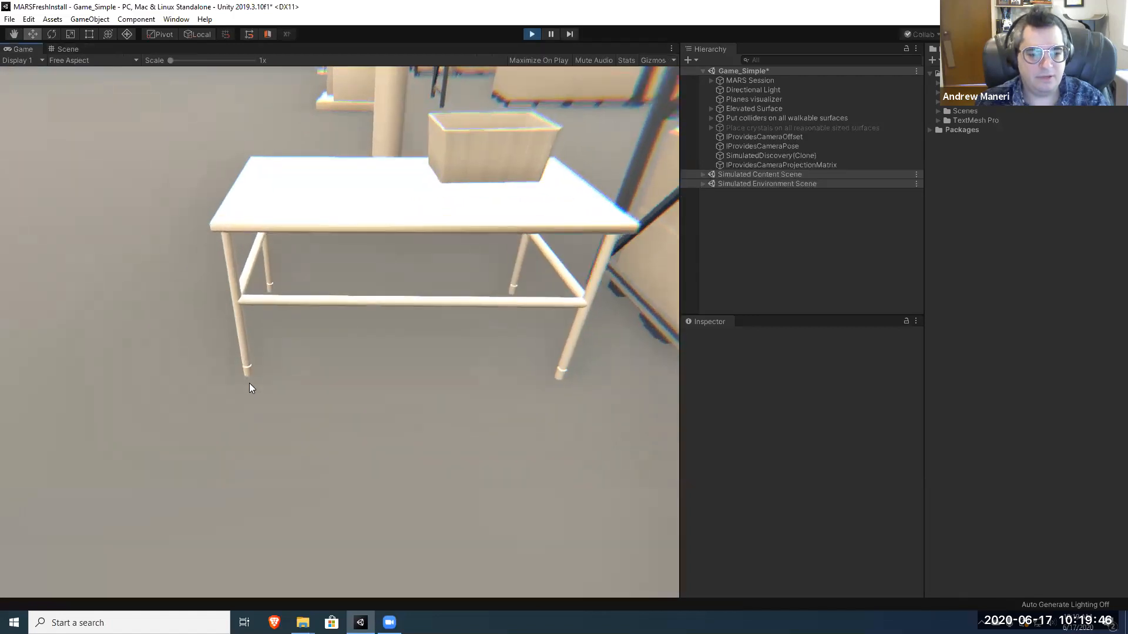
key(w)
right_drag(249, 383, 376, 447)
key(s)
click(268, 478)
click(170, 376)
click(477, 317)
click(367, 472)
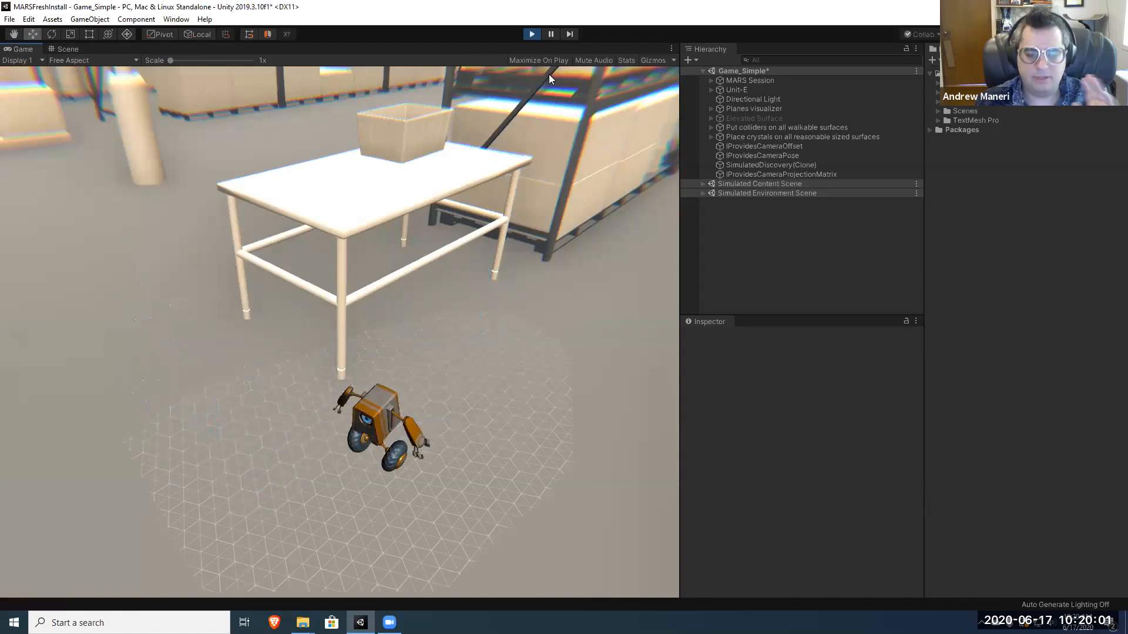
click(530, 34)
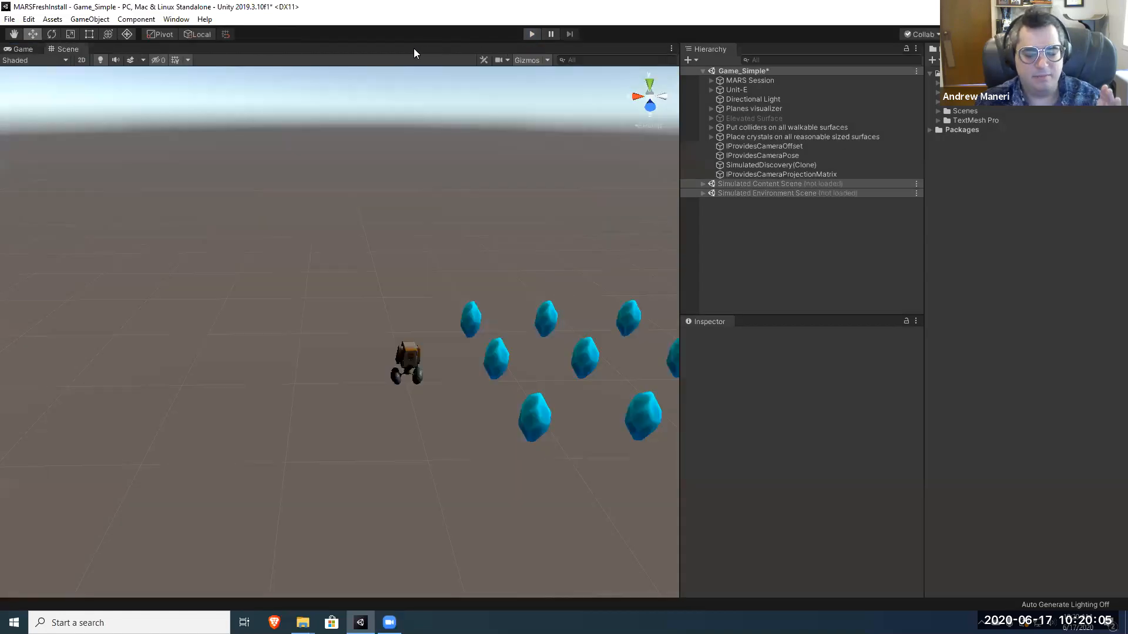
Step: Dock the MARS Panel beside the Scene view and widen the Scene view towards the Hierarchy
click(176, 19)
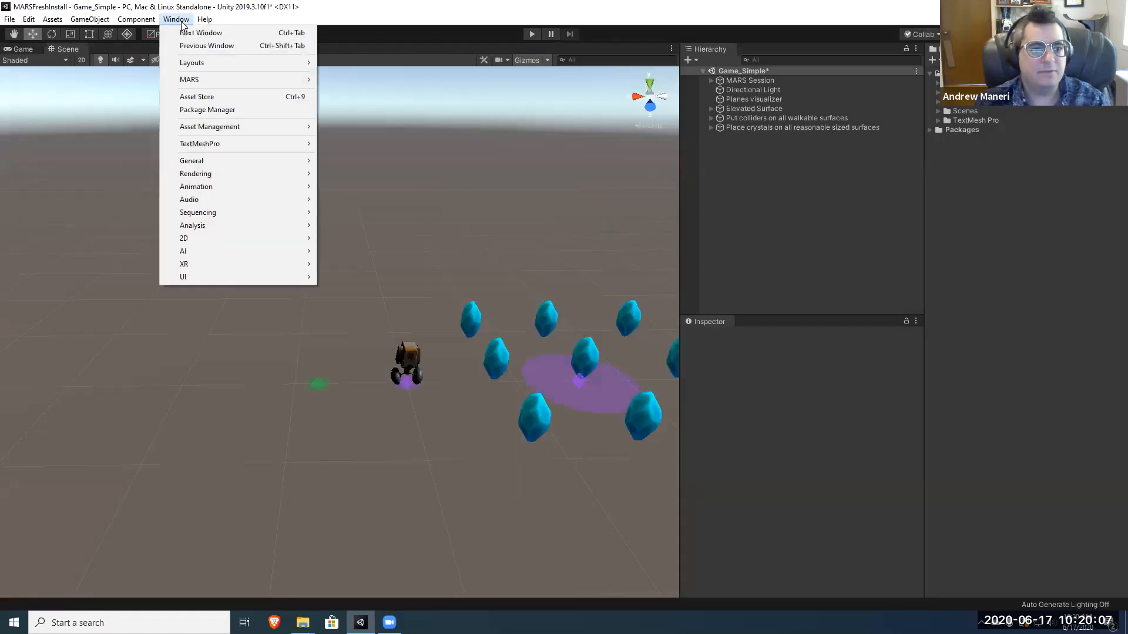
mouse_move(196, 81)
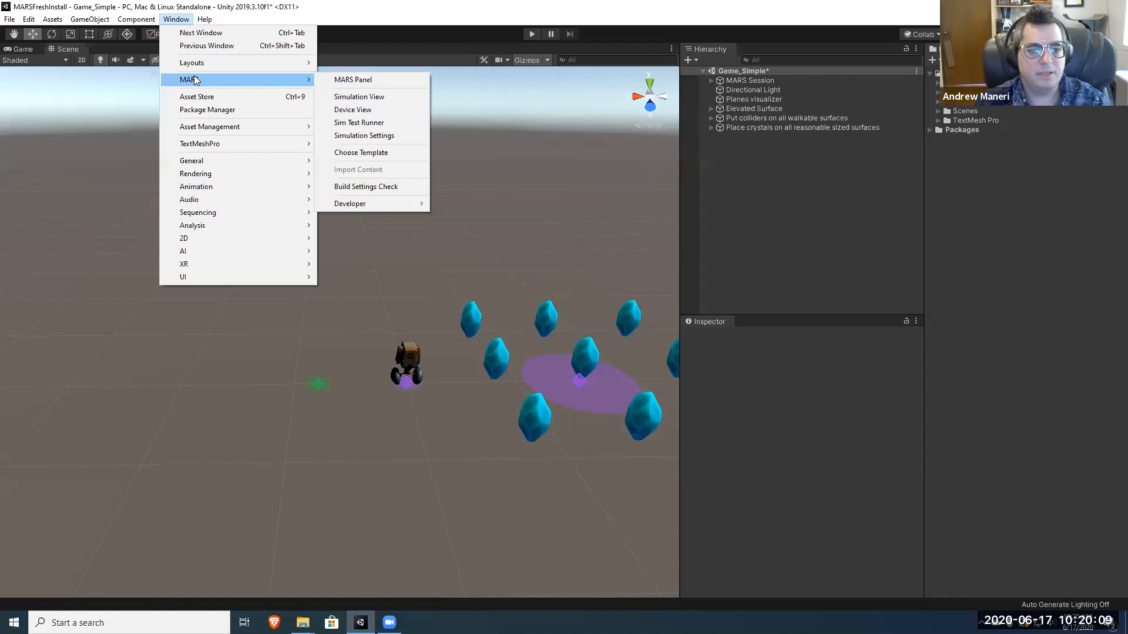
click(366, 79)
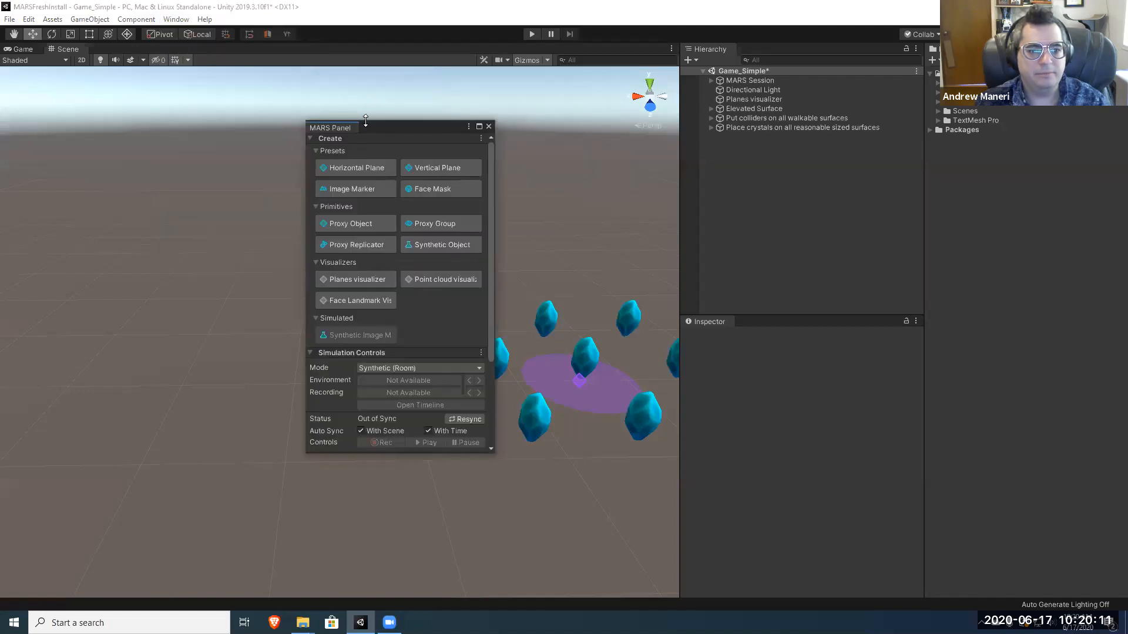
drag(335, 127, 23, 187)
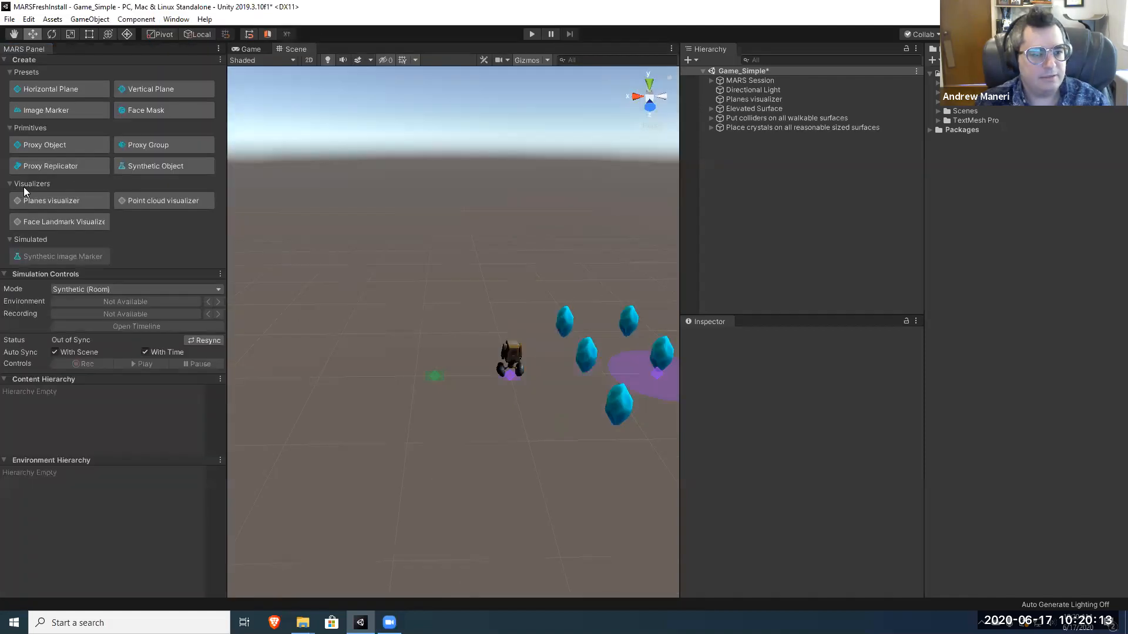
drag(678, 236, 732, 238)
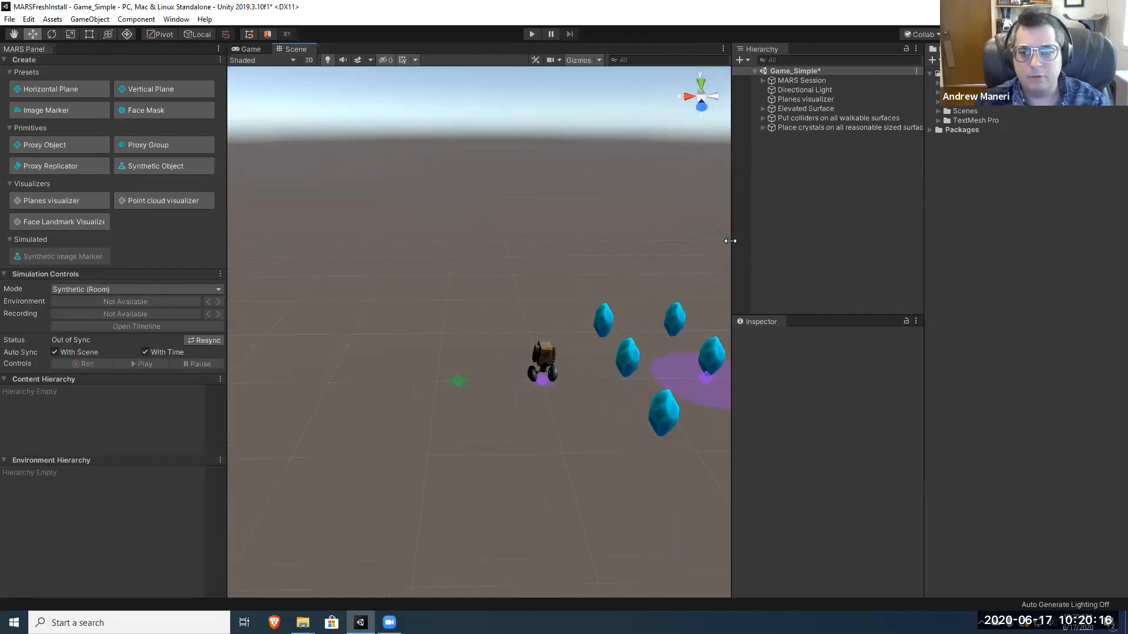
Step: Add the MARS Simulation View, dock it beneath the Scene view, and increase its height
click(177, 19)
mouse_move(293, 79)
click(352, 94)
click(37, 17)
click(56, 4)
drag(59, 7, 508, 549)
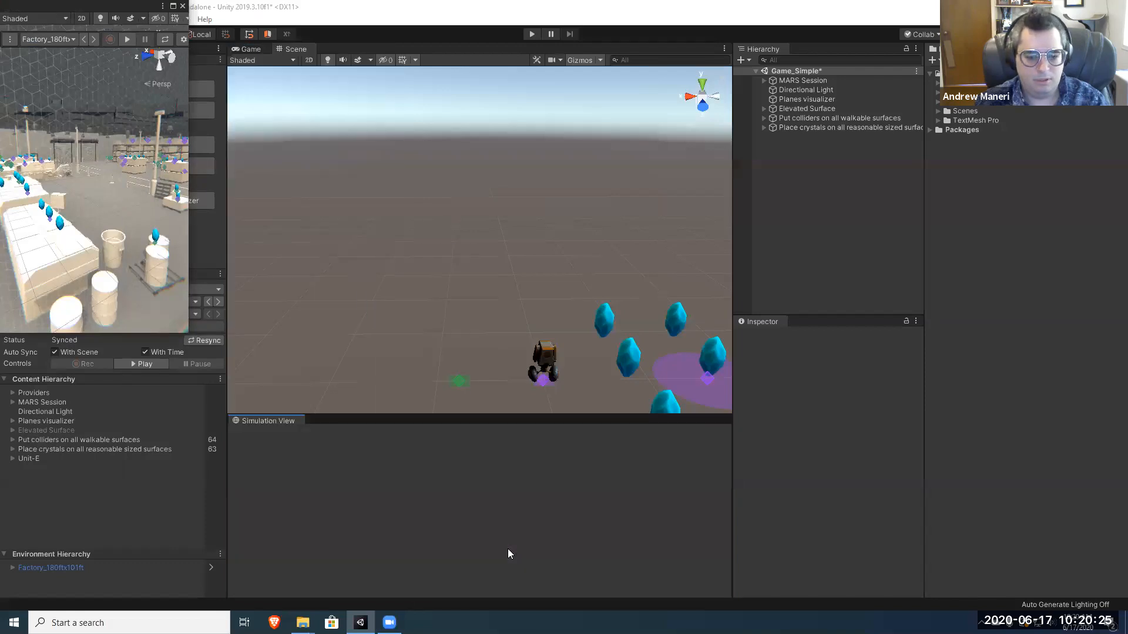
drag(464, 417, 456, 378)
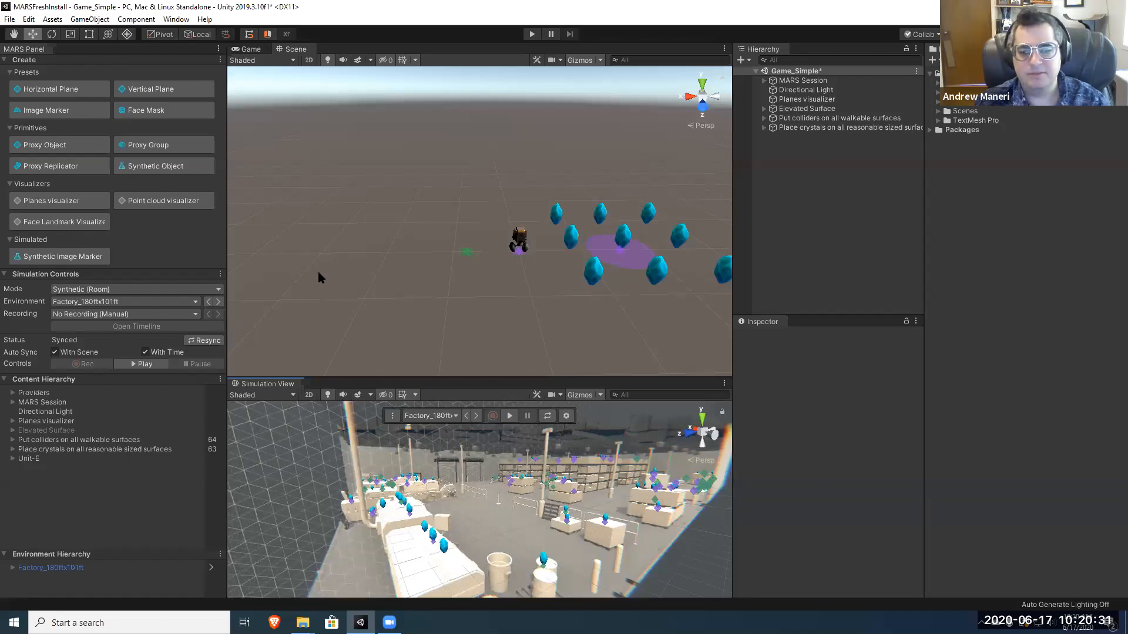
click(177, 19)
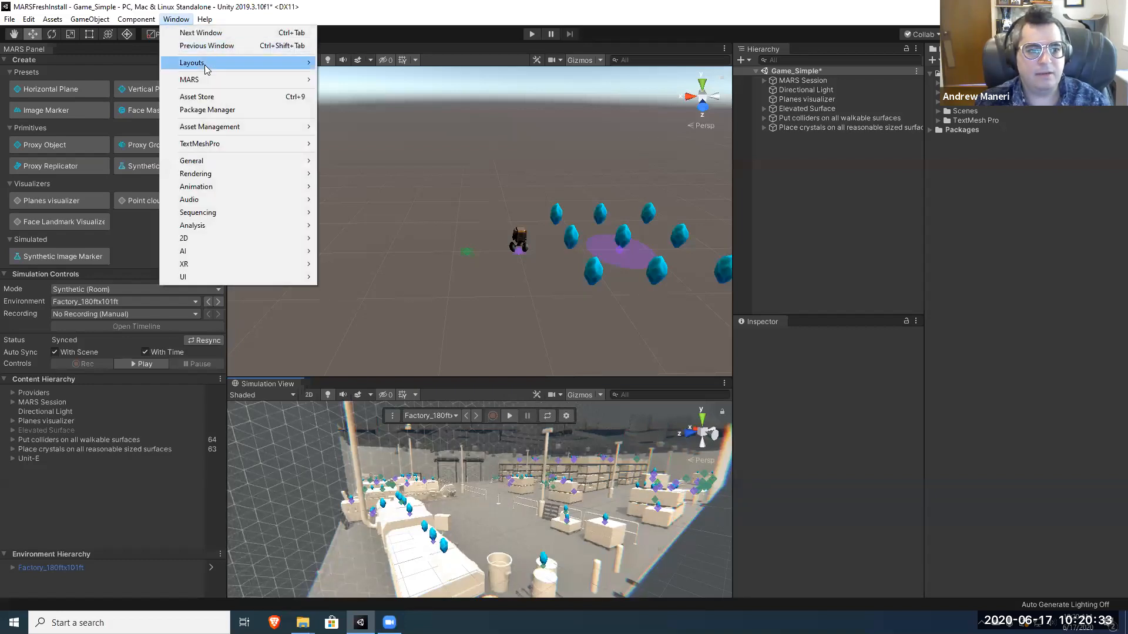
mouse_move(206, 67)
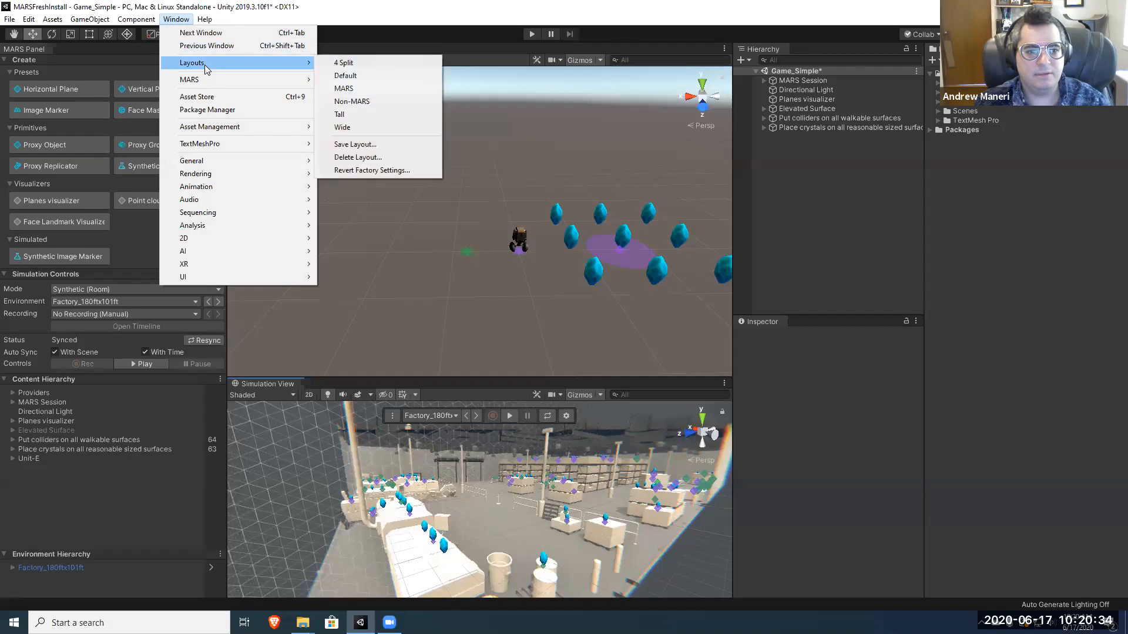
click(384, 143)
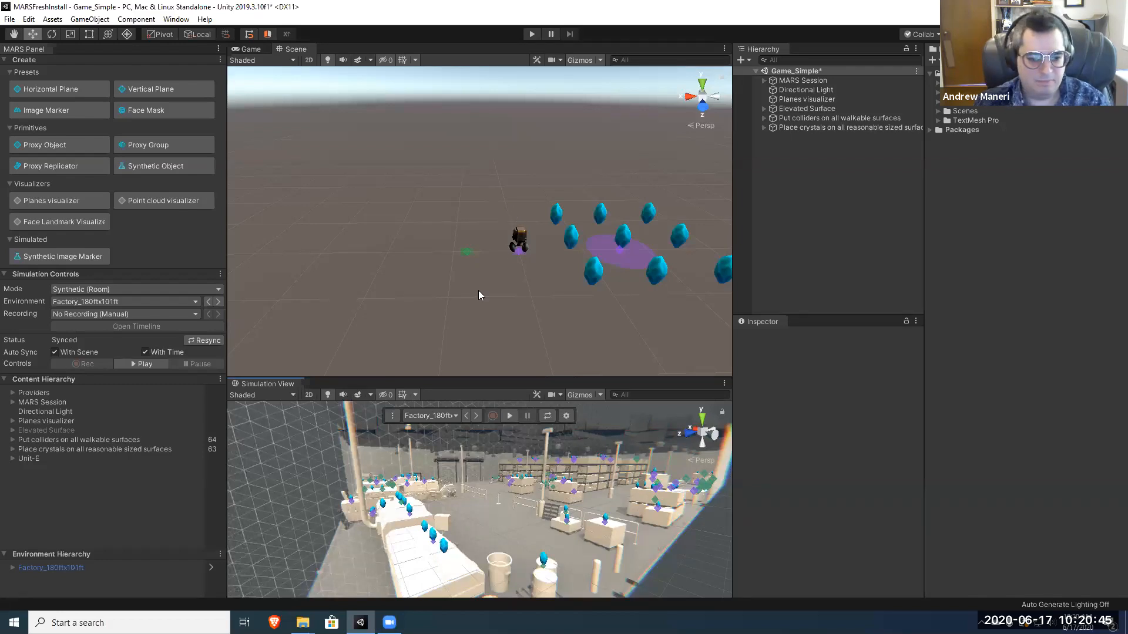
Step: Enlarge the Simulation View and switch its environment to Backyard_45ftx40ft and on to Backyard_55ftx40ft
drag(429, 378, 456, 355)
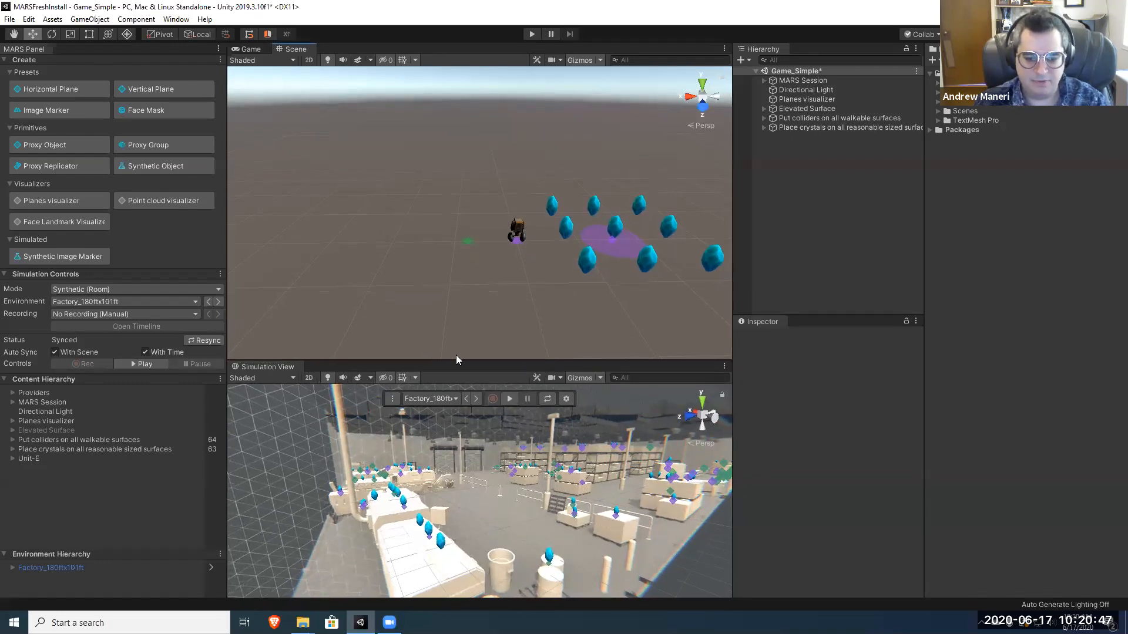
click(450, 399)
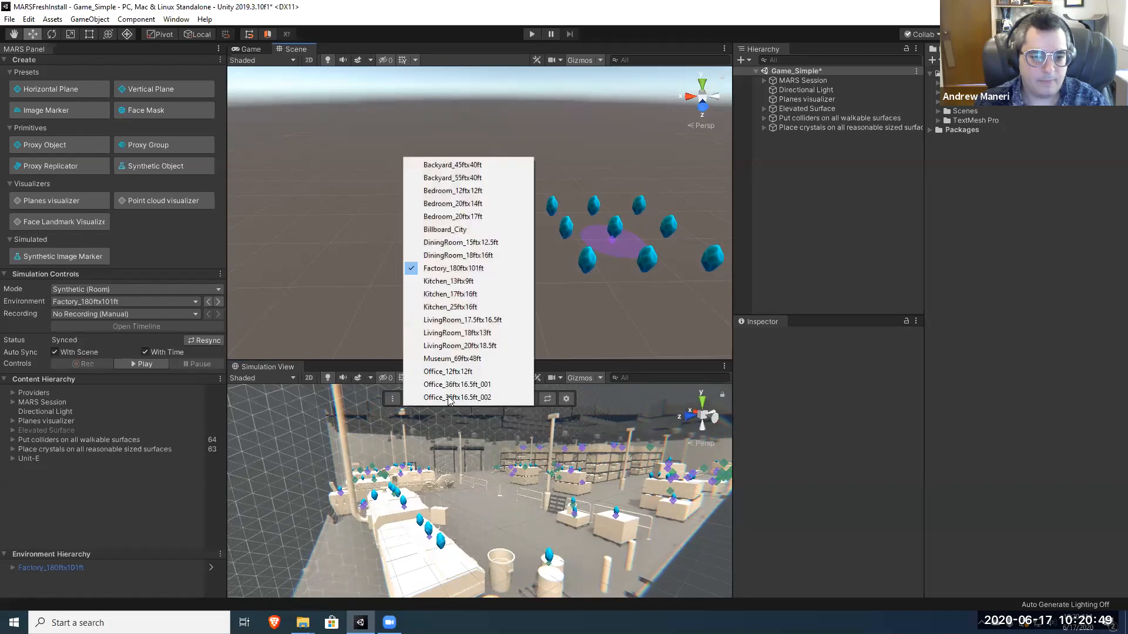
click(452, 165)
right_drag(433, 443, 481, 400)
key(w)
click(476, 399)
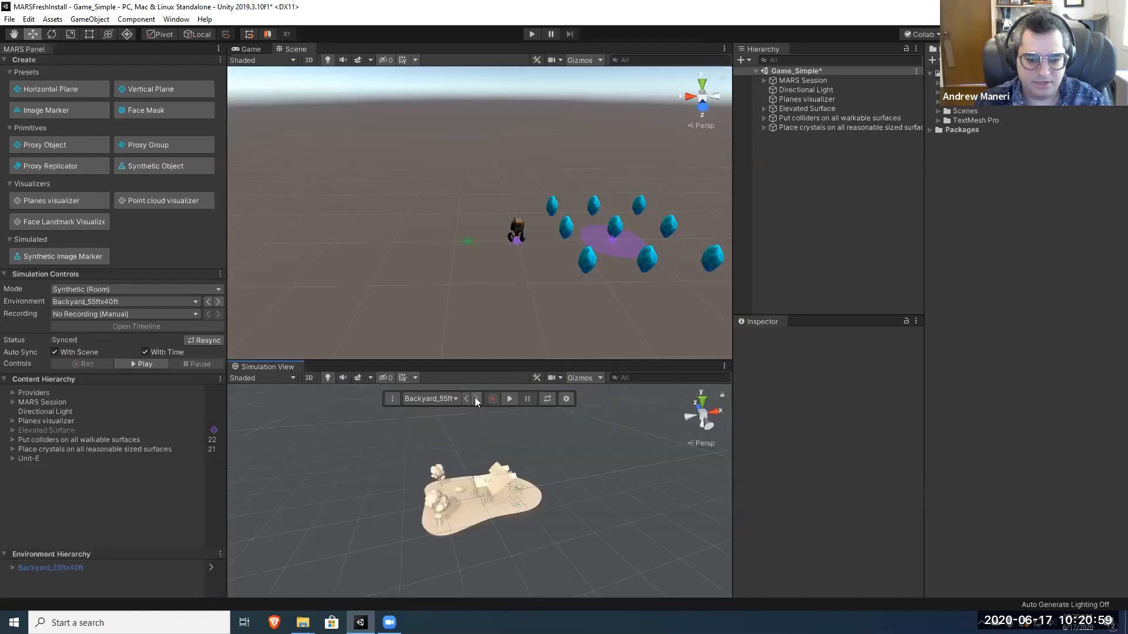
Step: Switch the simulation environment to Bedroom_12ftx12ft and bring the room's furniture into view
click(475, 397)
right_drag(552, 450, 563, 445)
key(w)
Step: Turn off Camera Easing and Camera Acceleration in the Scene view's camera settings
click(601, 379)
click(604, 370)
click(558, 377)
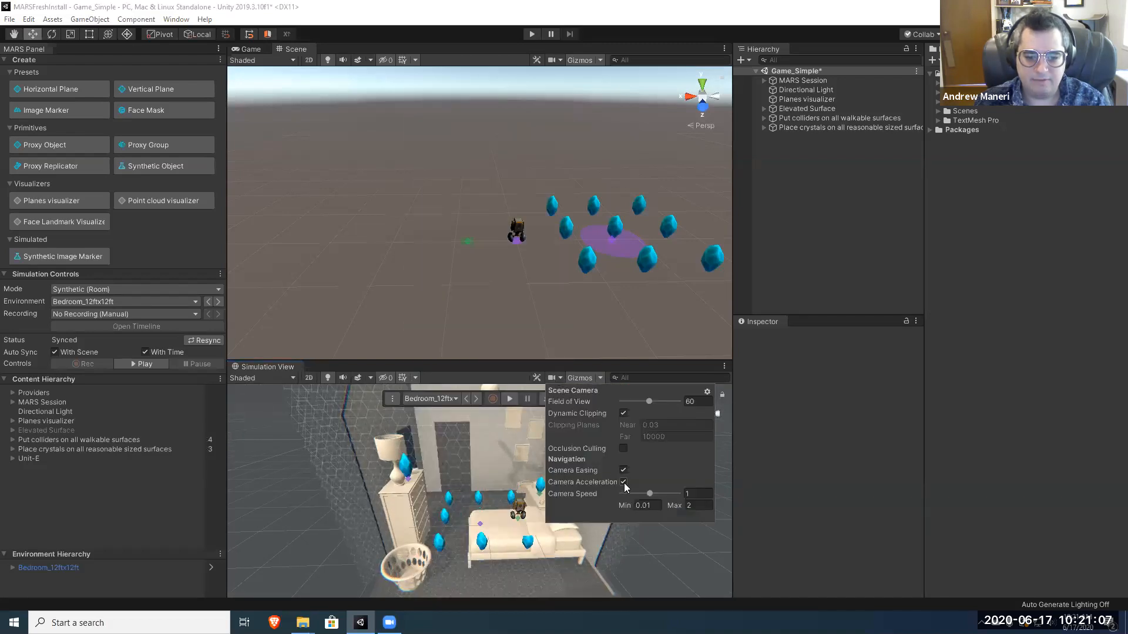
click(559, 60)
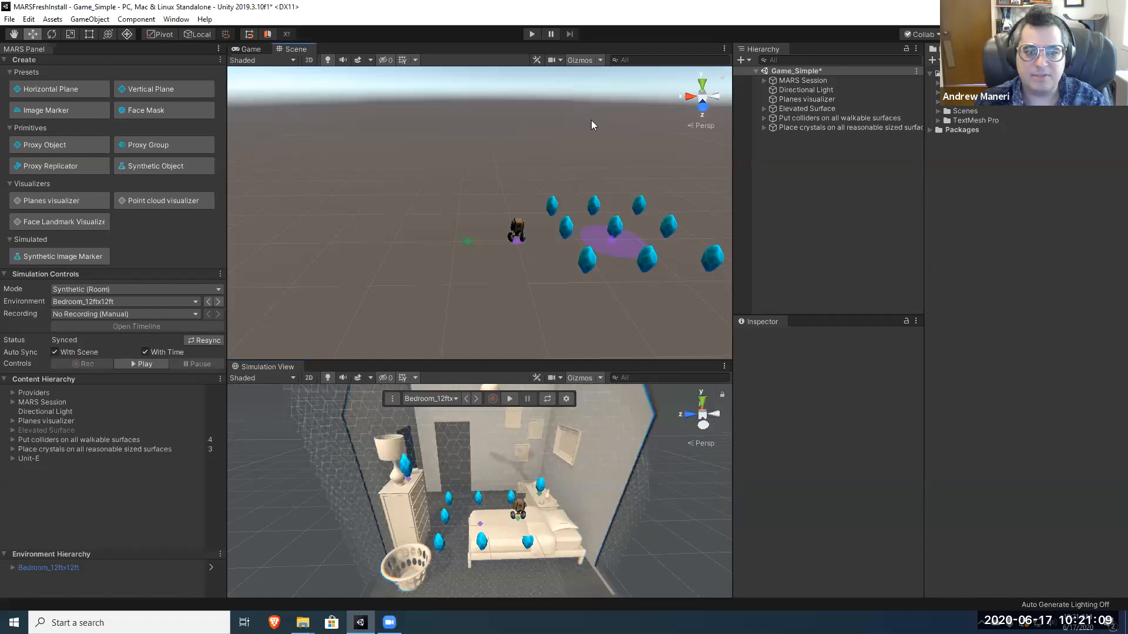
click(559, 60)
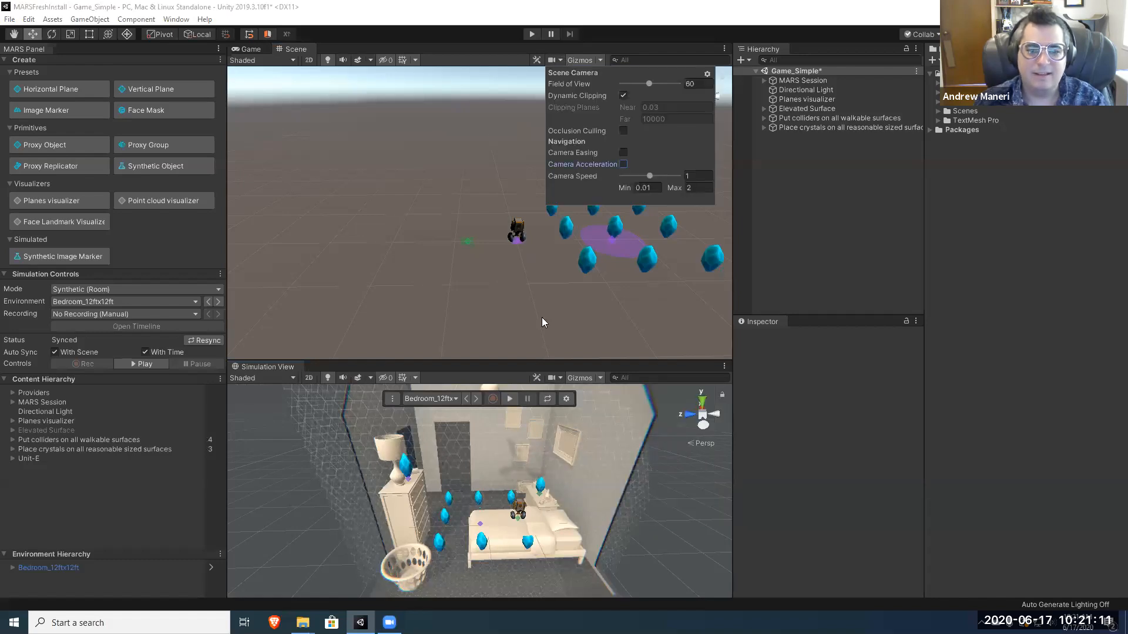
Step: Enlarge the Simulation View upwards and bring the robot on the bed into close view
click(524, 361)
drag(522, 339, 523, 329)
right_drag(517, 455, 485, 452)
key(w)
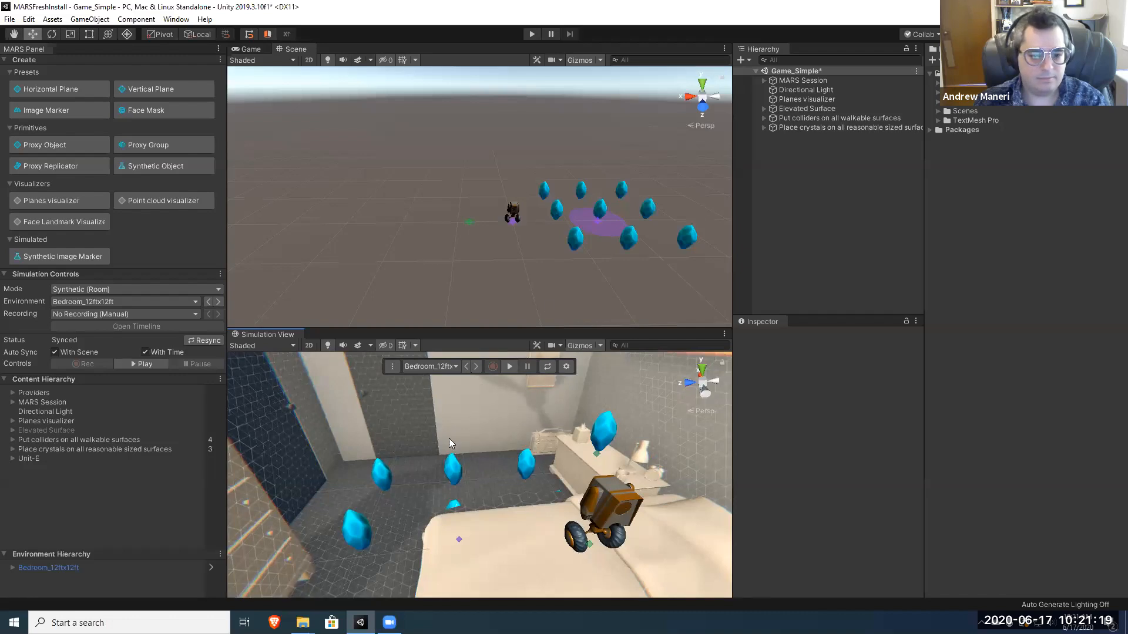
Step: Deactivate the Planes visualizer to compare the bedroom simulation without it, and activate it again
click(809, 109)
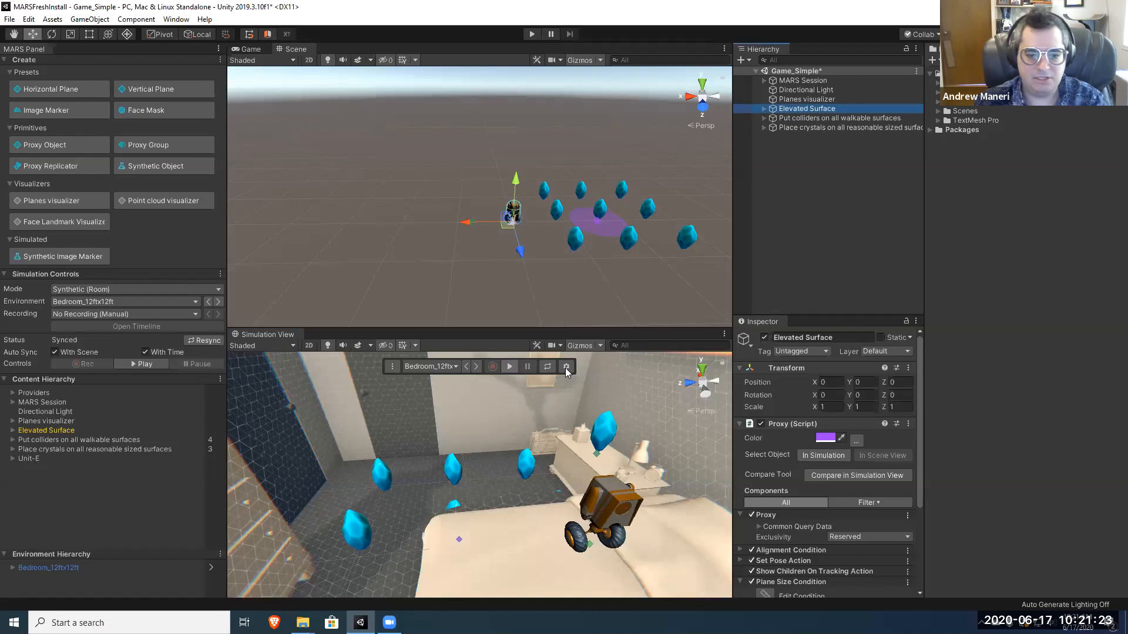
click(808, 100)
click(765, 337)
right_drag(641, 399, 527, 459)
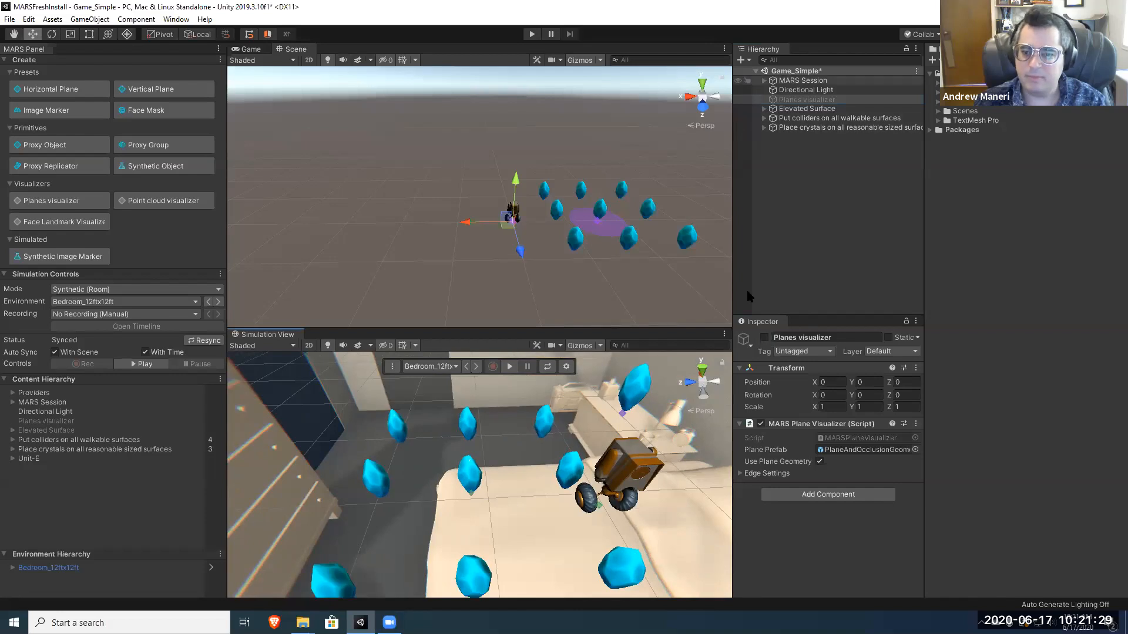
click(765, 337)
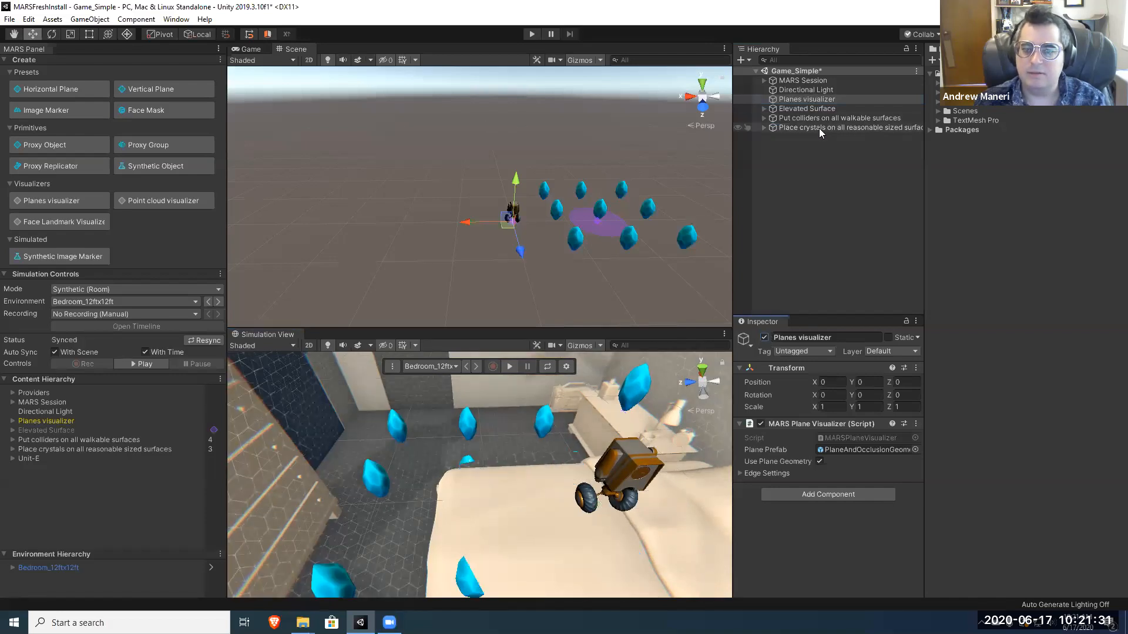
Step: Deactivate all scene objects from Planes visualizer to Place crystals on all reasonable sized surfaces together, and clear the selection
shift+click(819, 128)
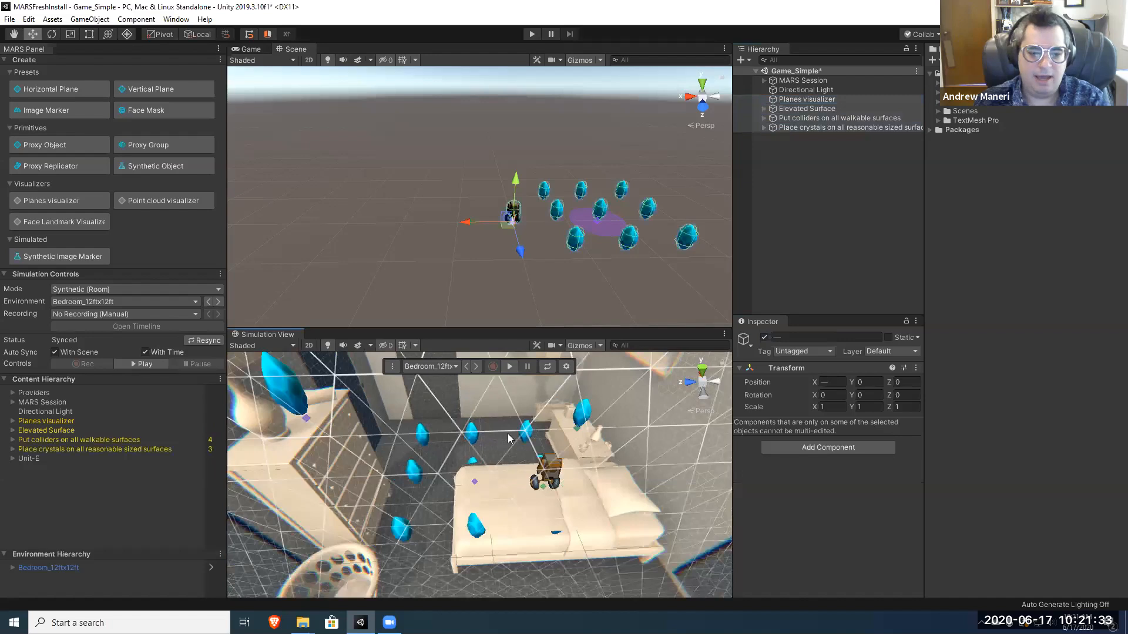
click(764, 337)
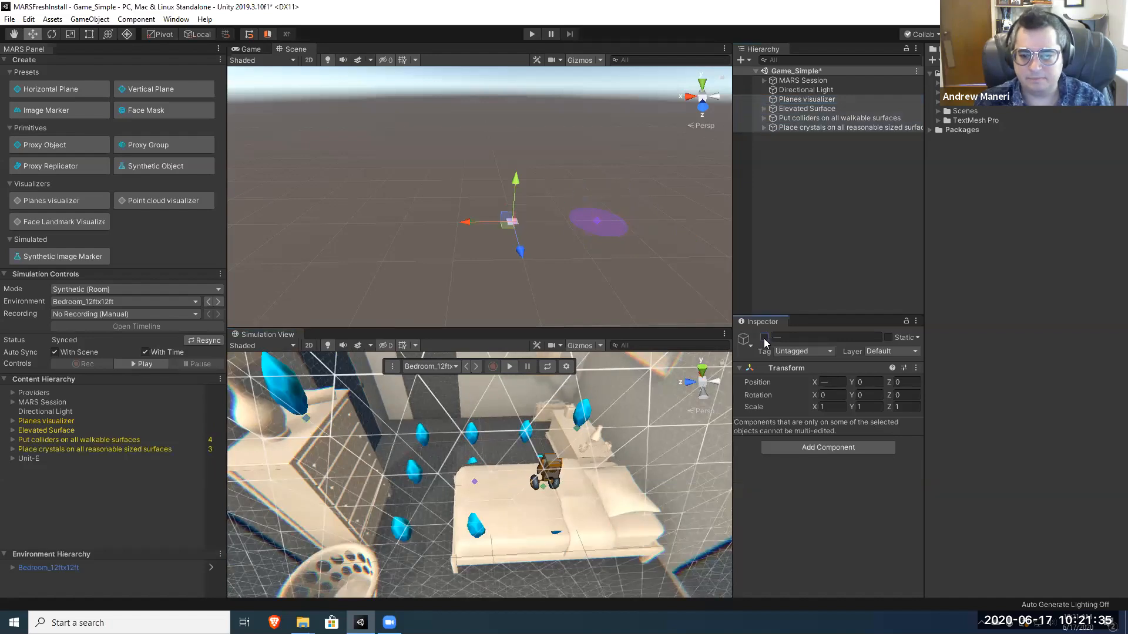
click(769, 254)
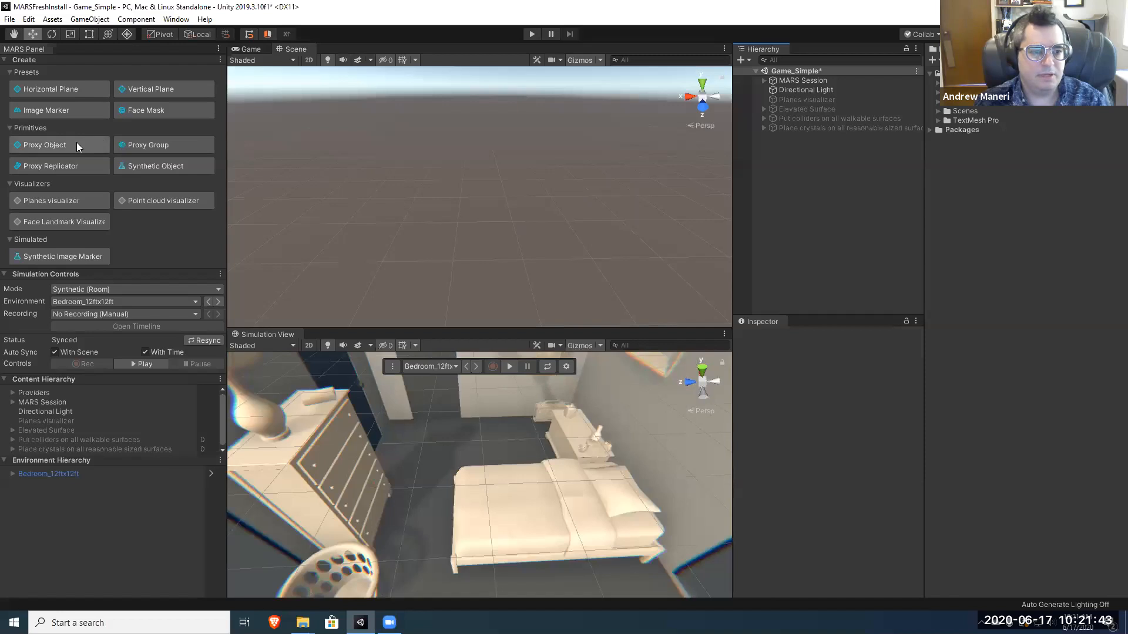
Step: Create a MARS Proxy Object in the scene and add a Plane Size Condition to it
right_click(767, 204)
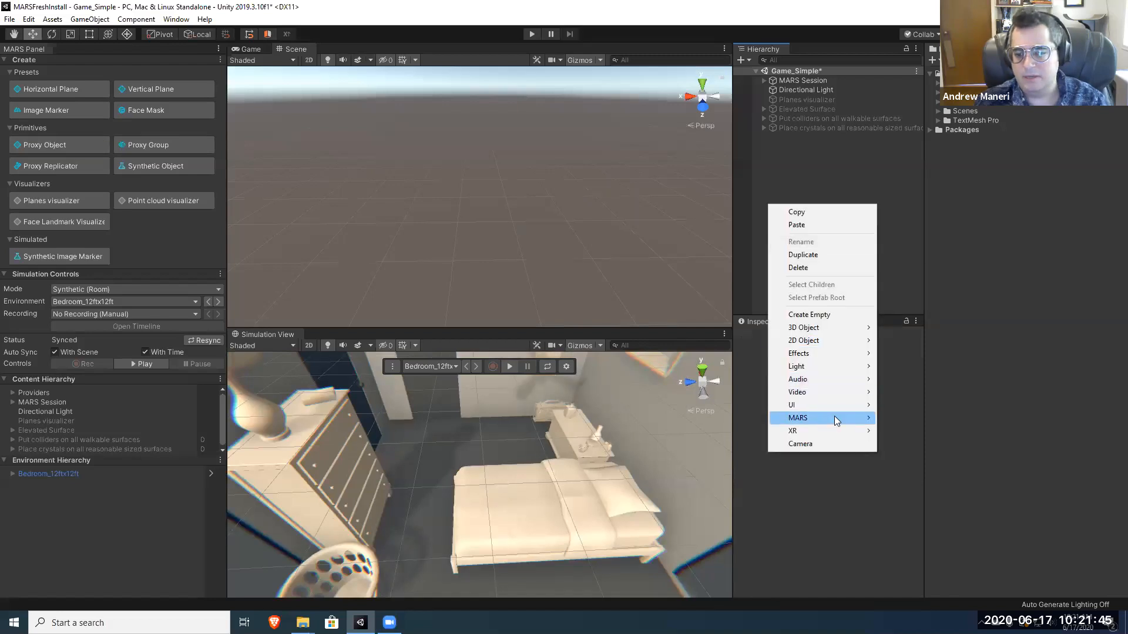
mouse_move(837, 421)
click(925, 470)
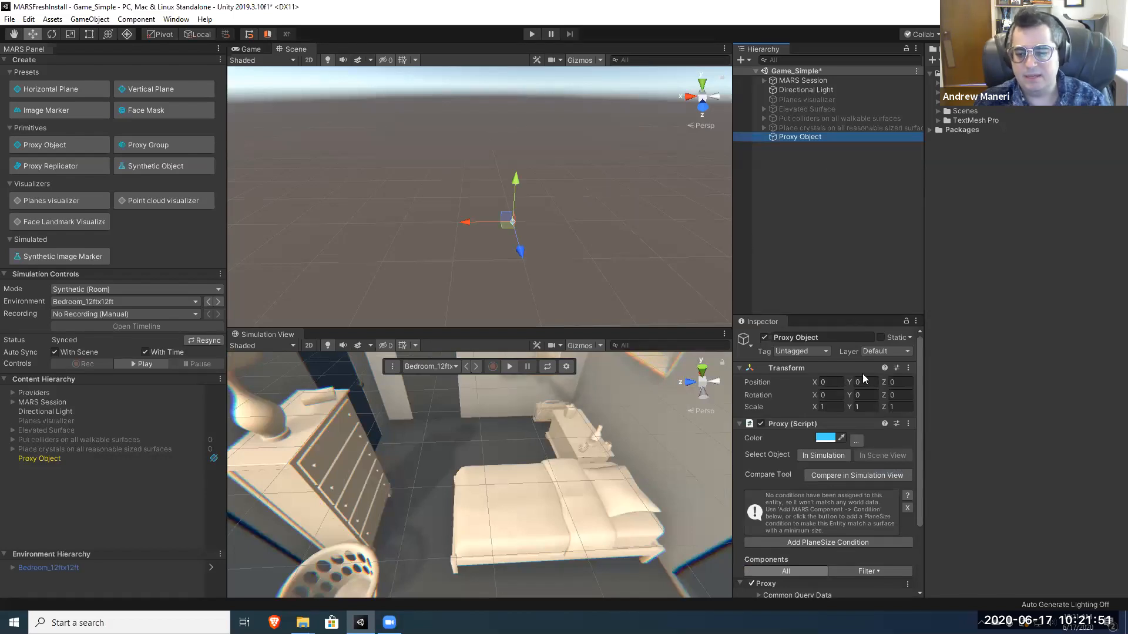
drag(917, 422, 916, 466)
scroll(831, 464, down, 1)
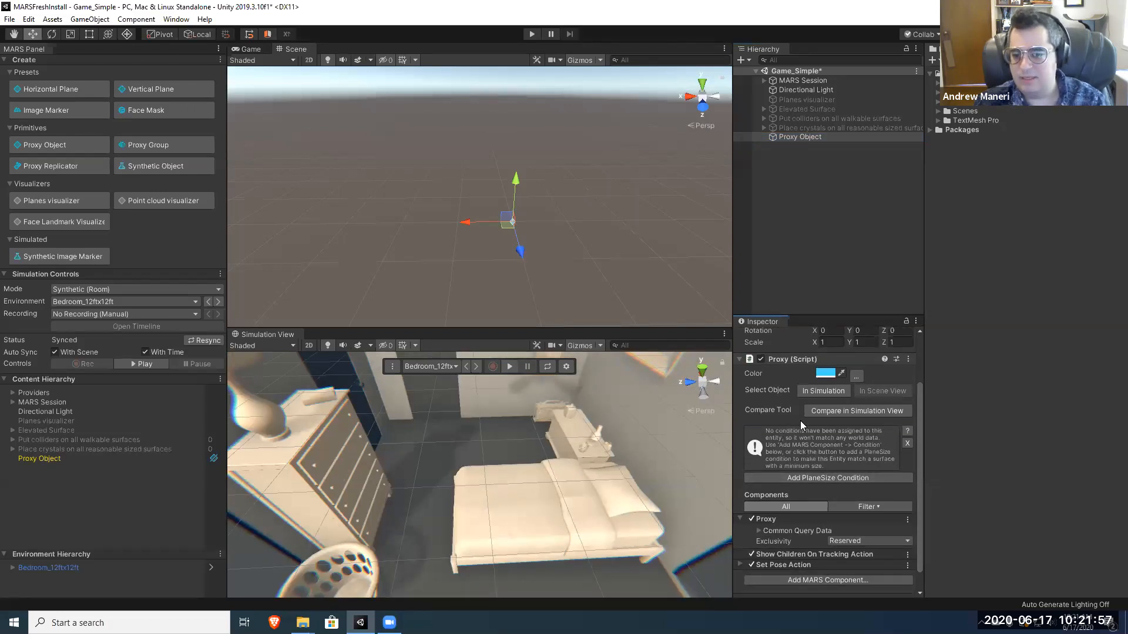
click(810, 477)
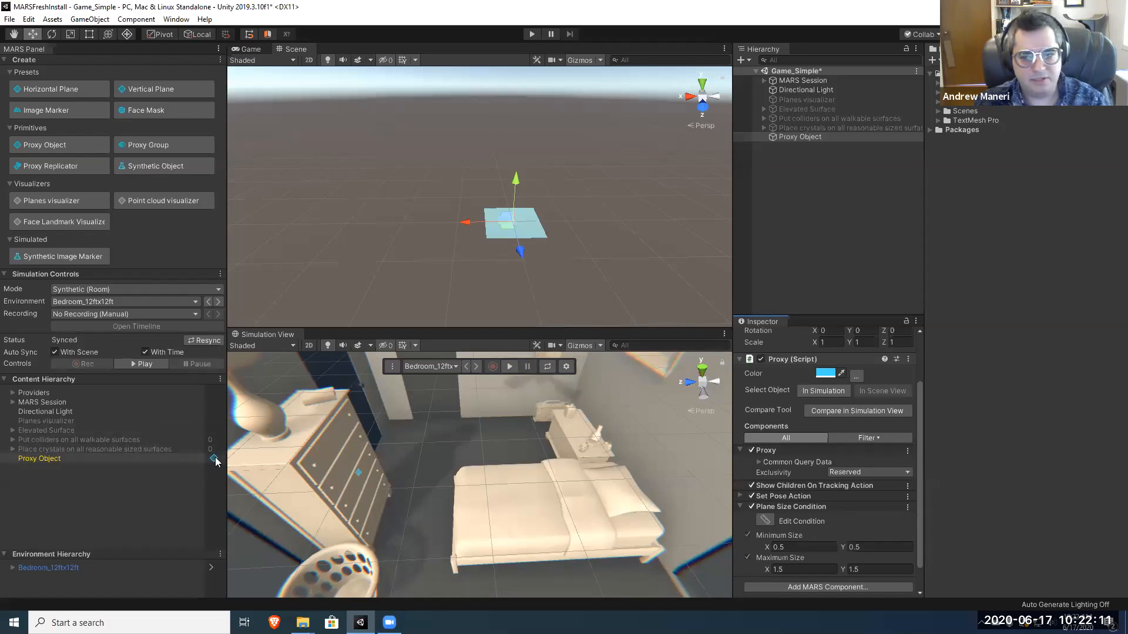
Step: Search the project assets for "crystal" and add the Crystal prefab as a child of the Proxy Object
click(939, 83)
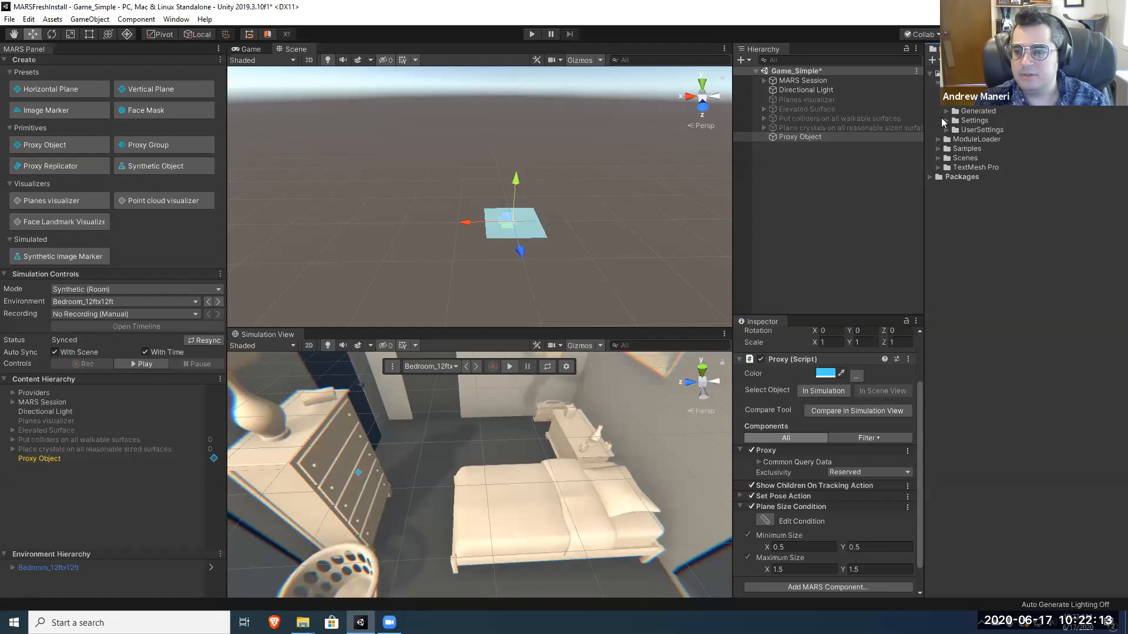
click(951, 102)
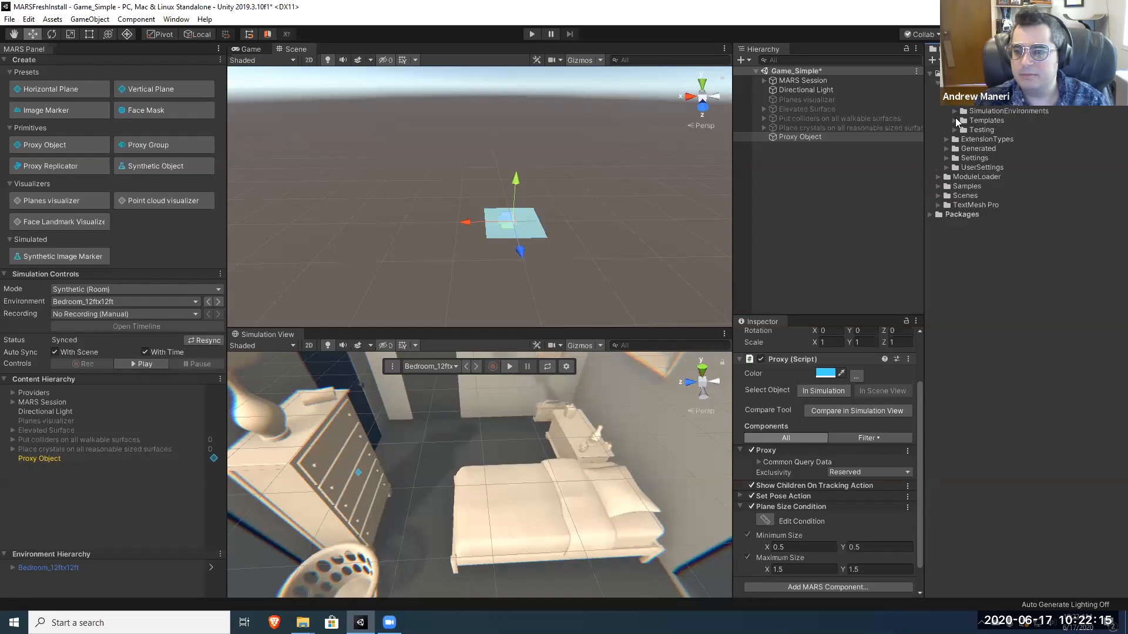
click(954, 120)
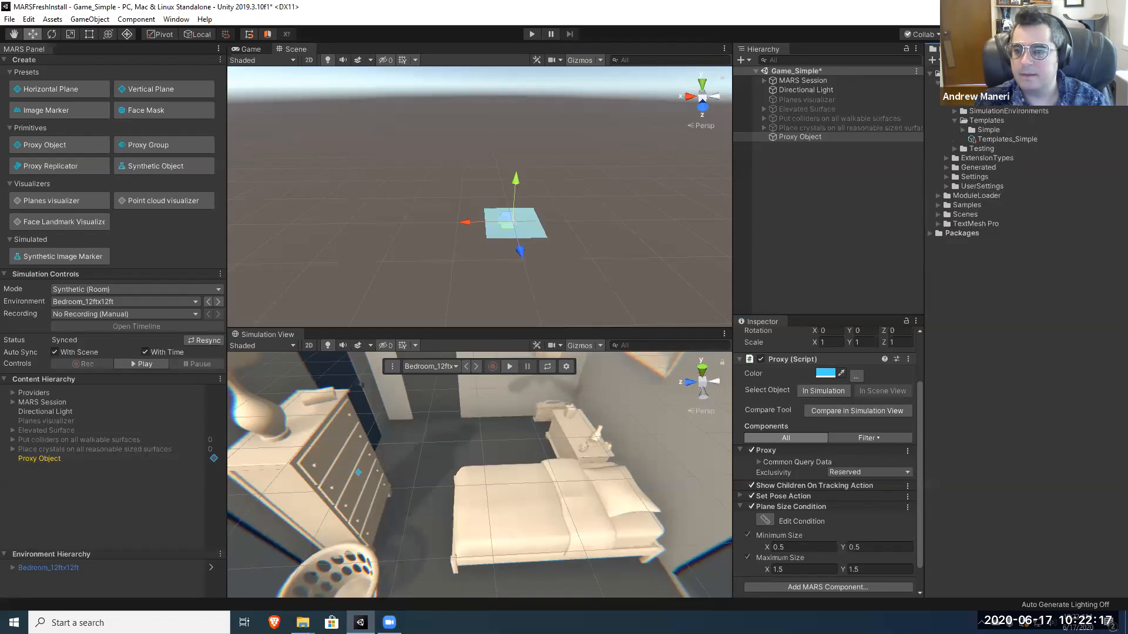
click(938, 84)
text(crystal)
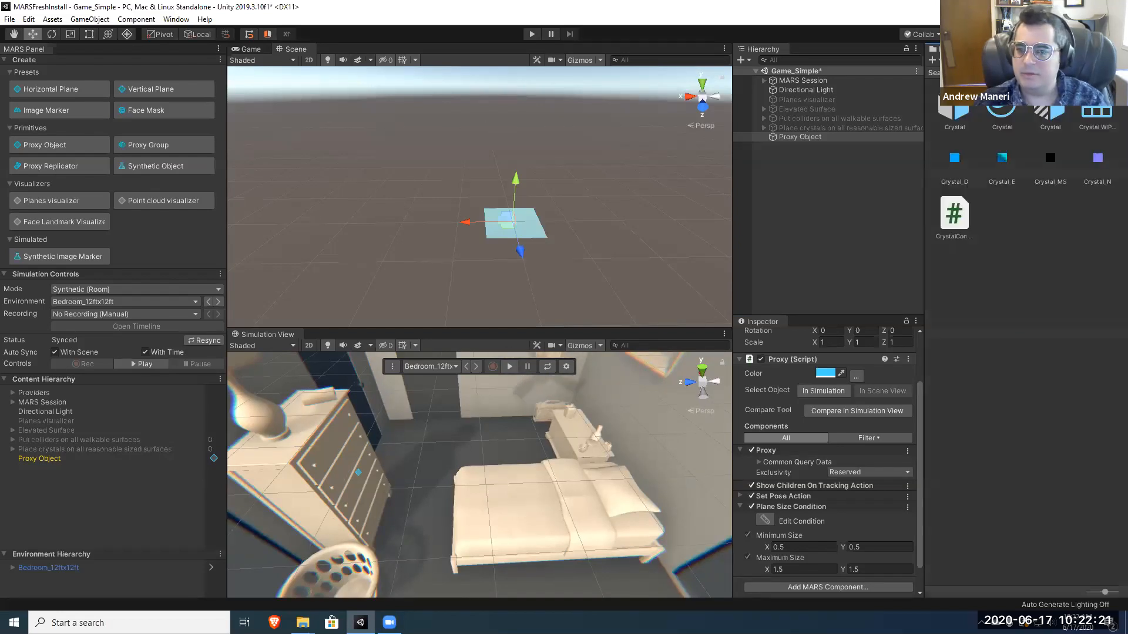
click(1051, 114)
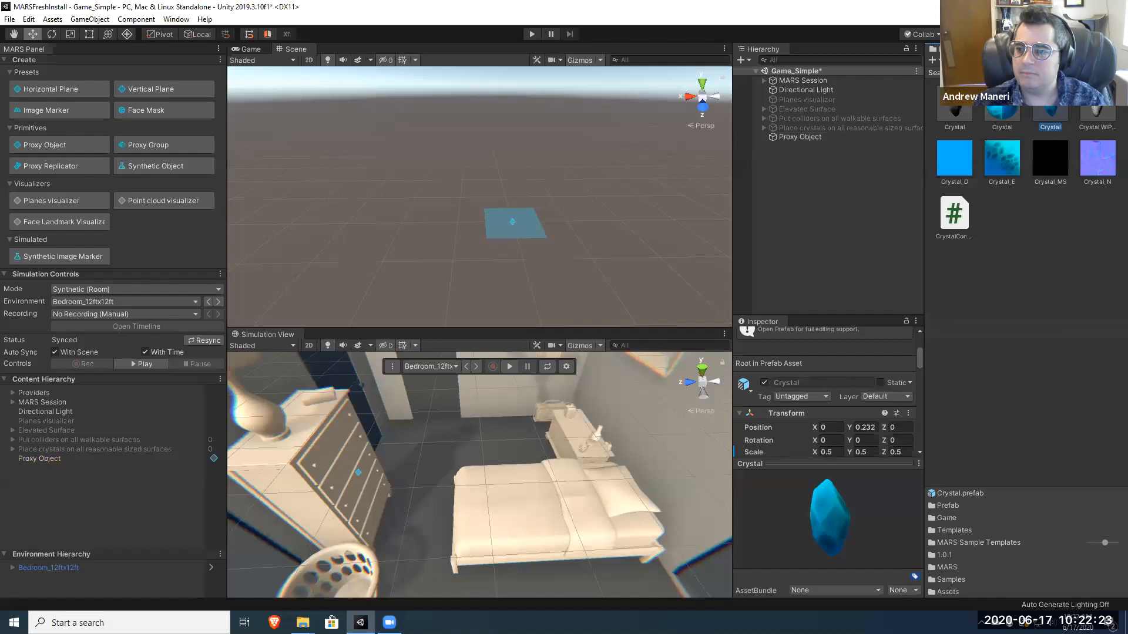
click(1057, 60)
drag(1020, 215, 804, 135)
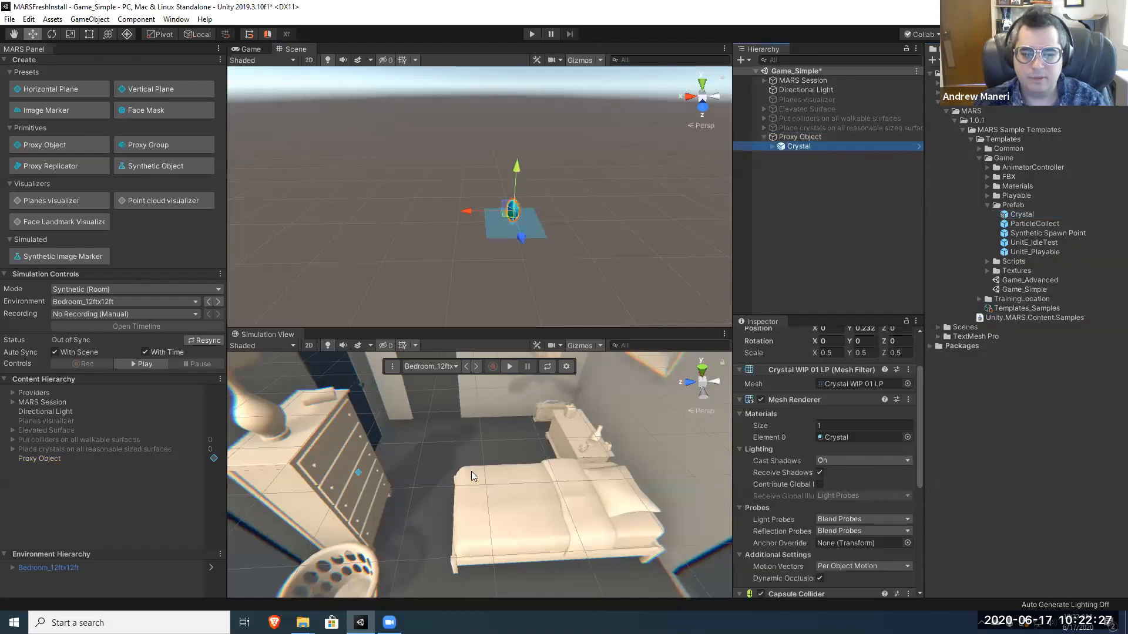
alt+drag(477, 459, 381, 458)
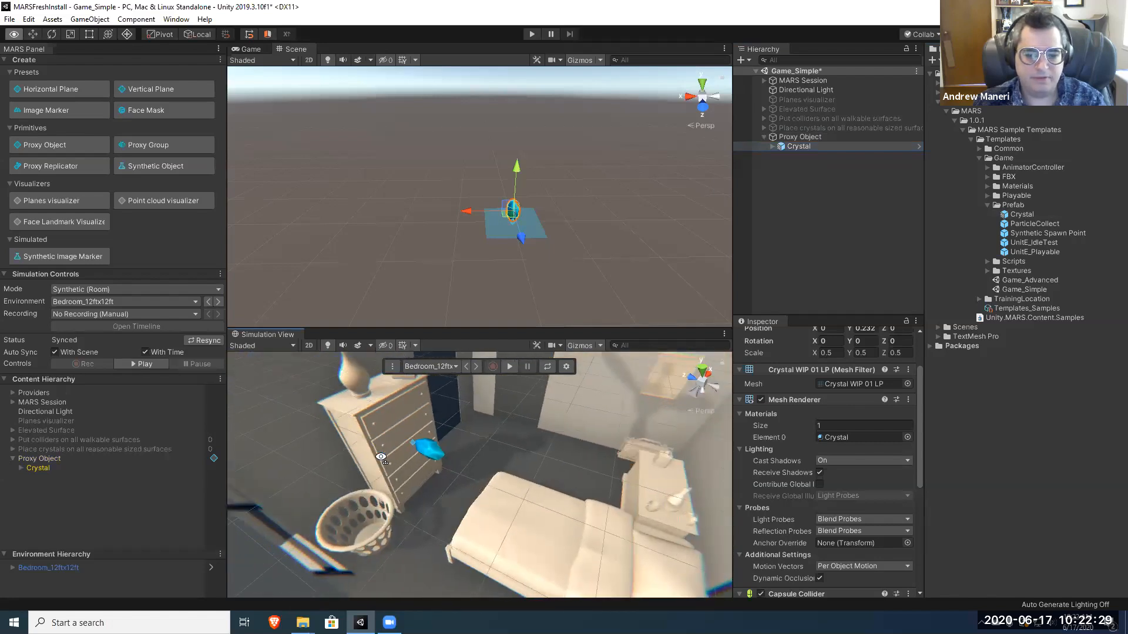
Step: Widen the Inspector and add an Alignment condition to the Proxy Object
click(802, 137)
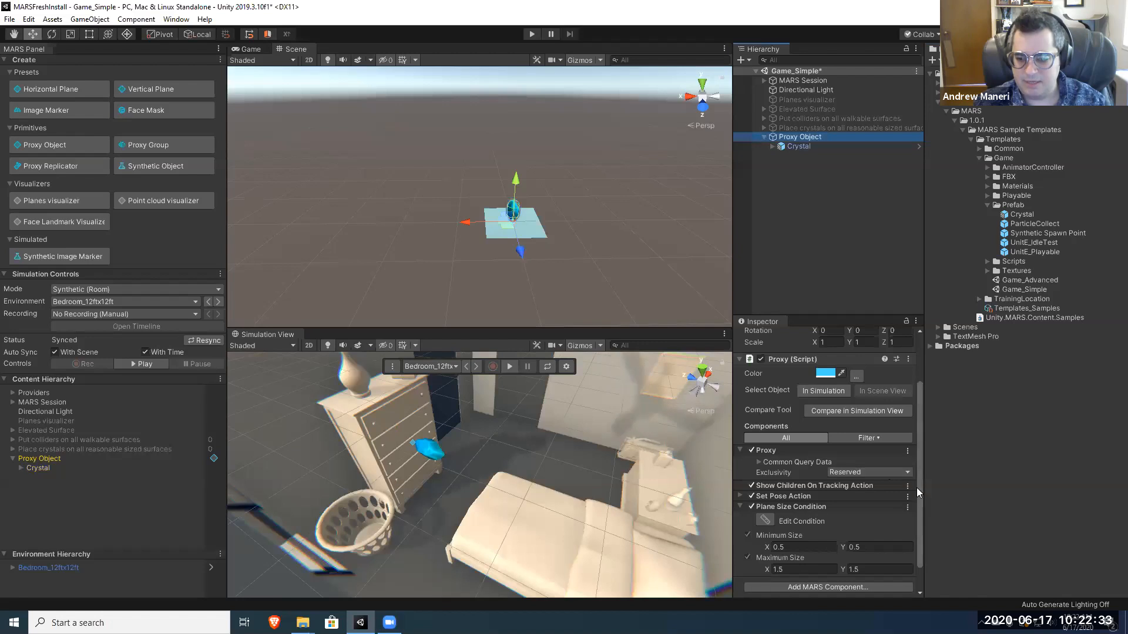
drag(733, 435, 667, 447)
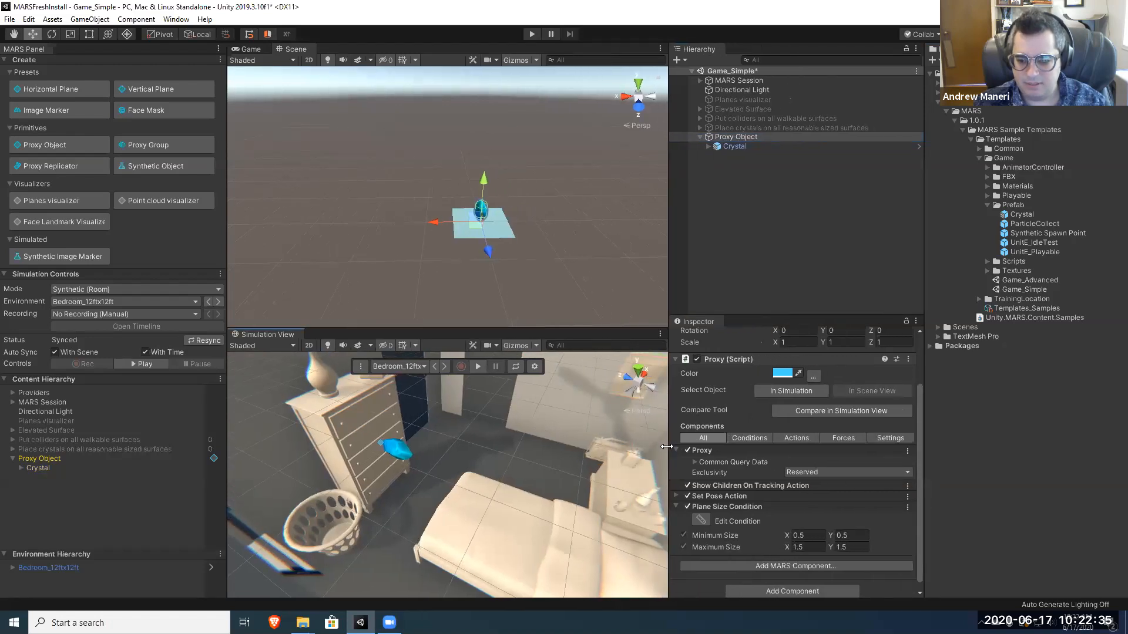
click(788, 567)
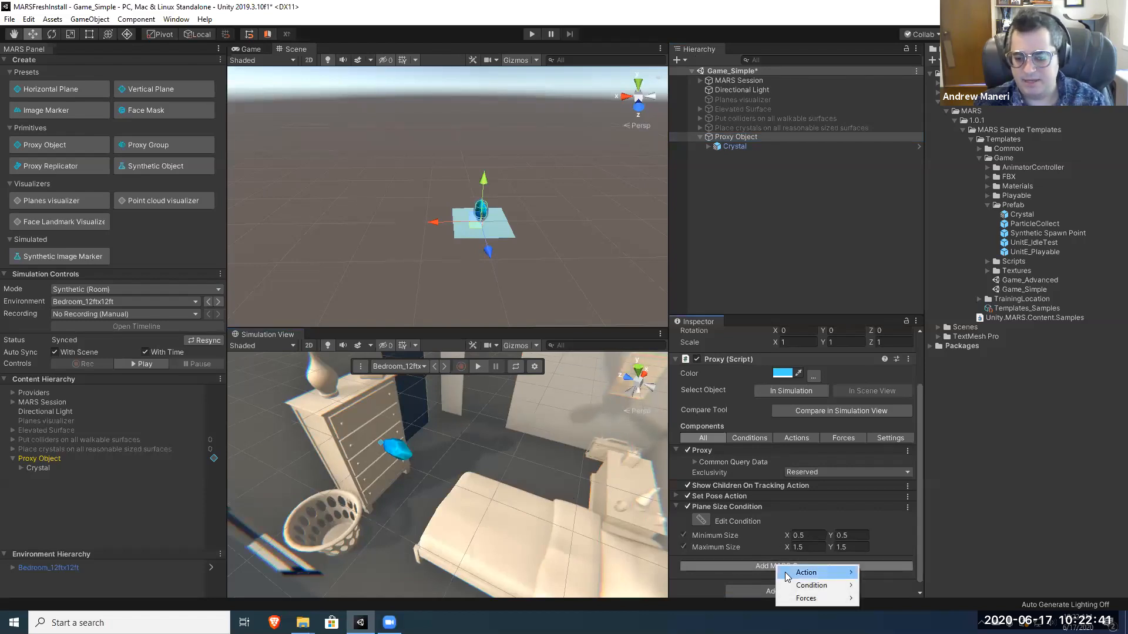
mouse_move(815, 586)
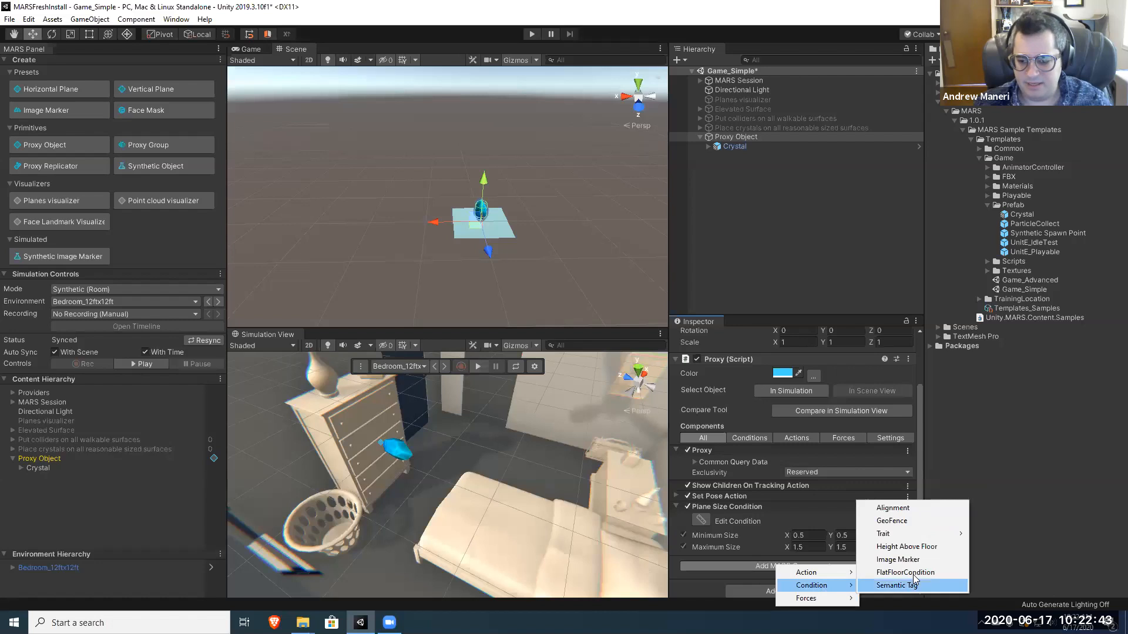
click(909, 507)
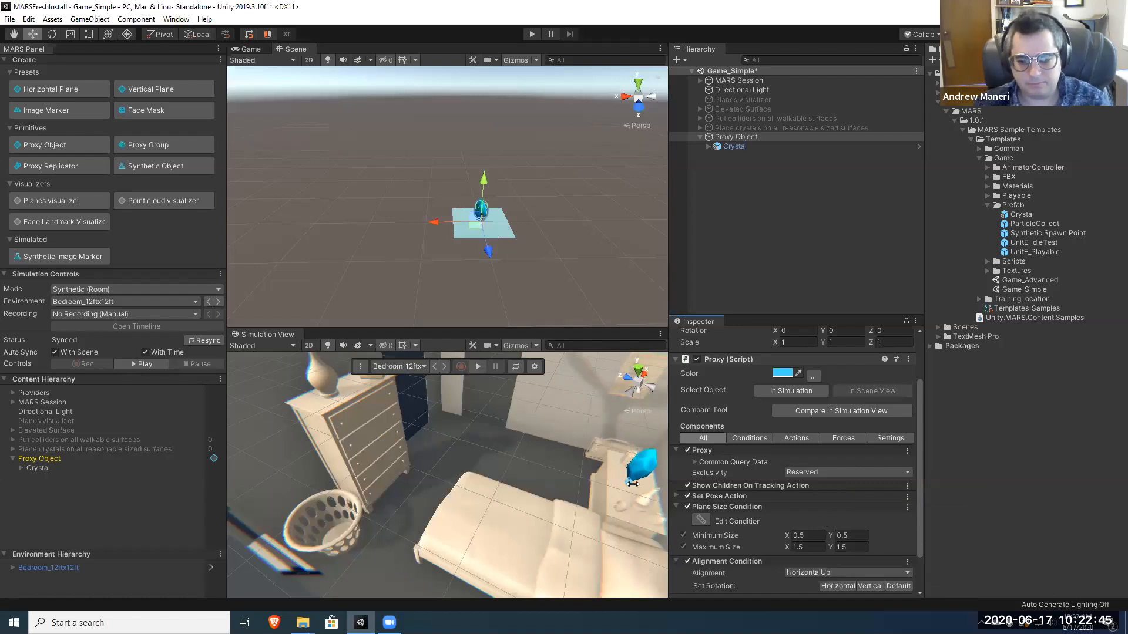
drag(918, 514, 924, 539)
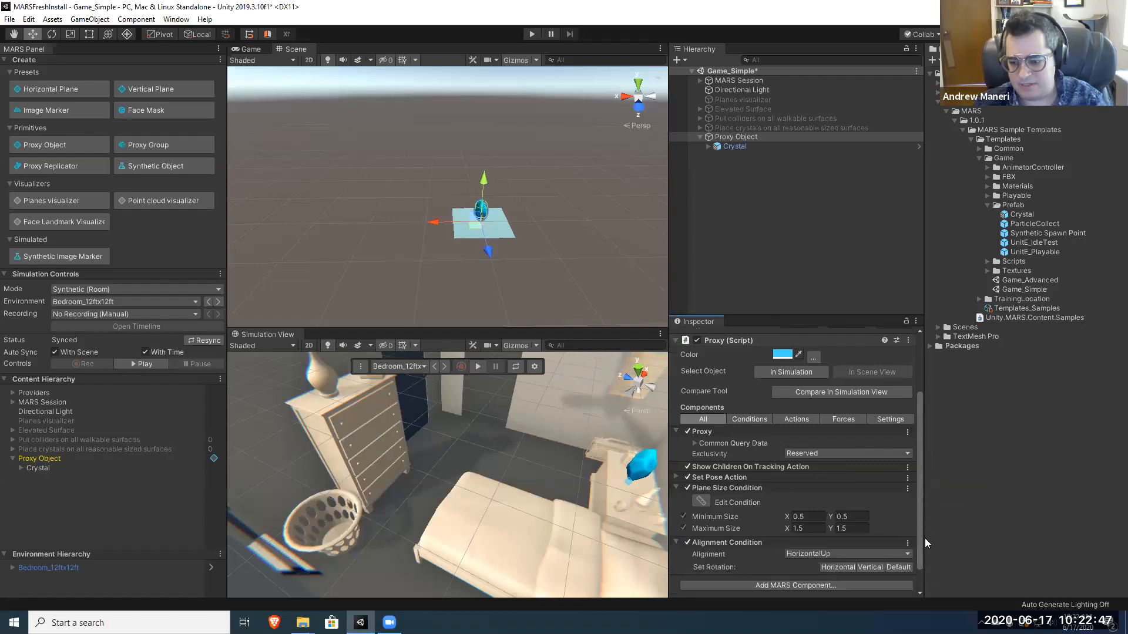
right_drag(512, 477, 637, 440)
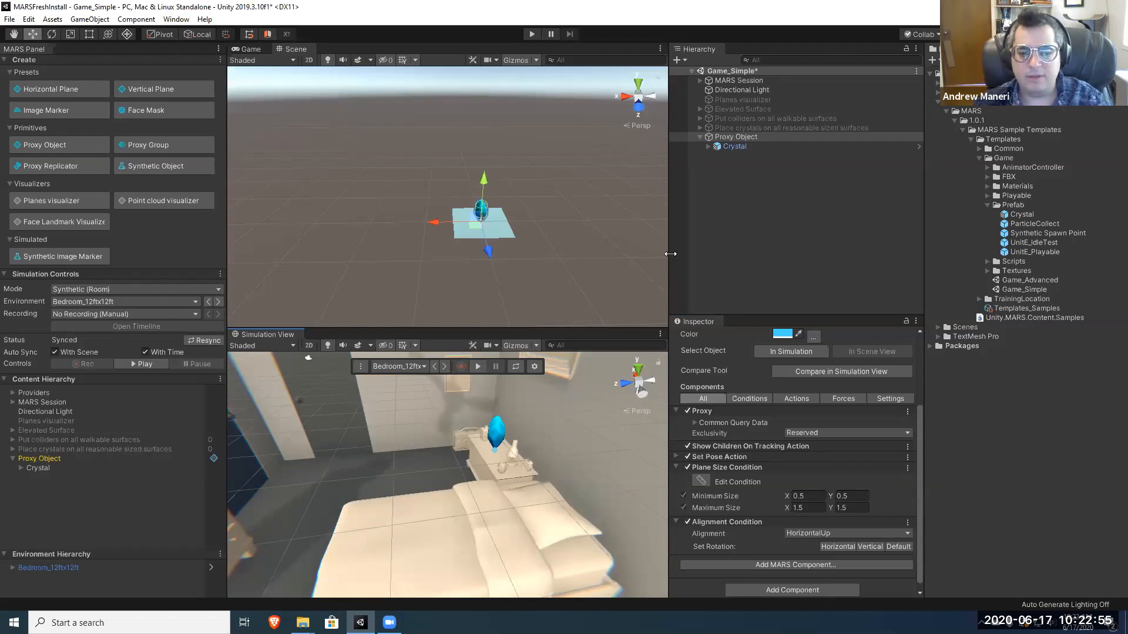
Step: Start editing the Proxy Object's Plane Size Condition to show its size handles in the Scene view
scroll(559, 225, up, 3)
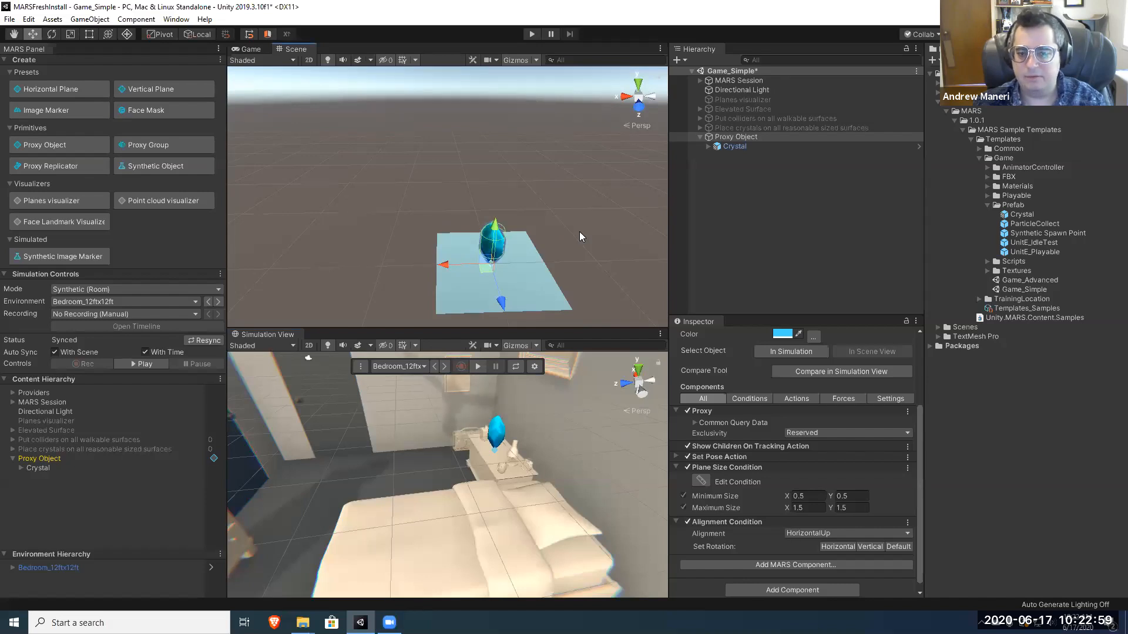
click(706, 482)
right_drag(499, 248, 483, 295)
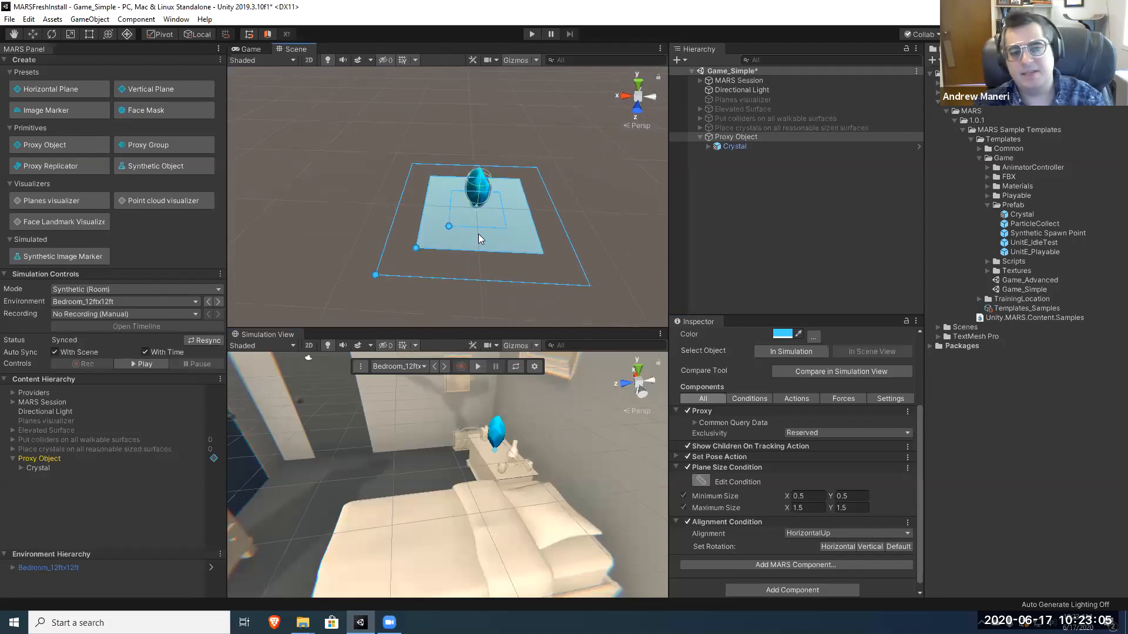
Step: Try moving the Crystal to other spots on the proxy plane, and undo the move
click(735, 147)
key(w)
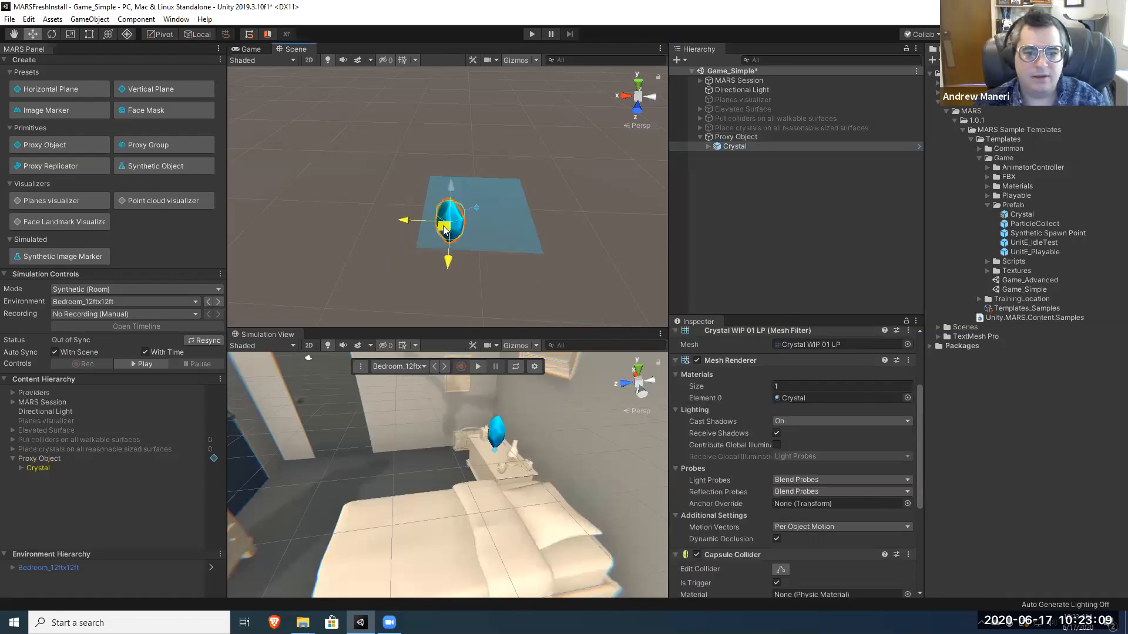
drag(444, 230, 441, 179)
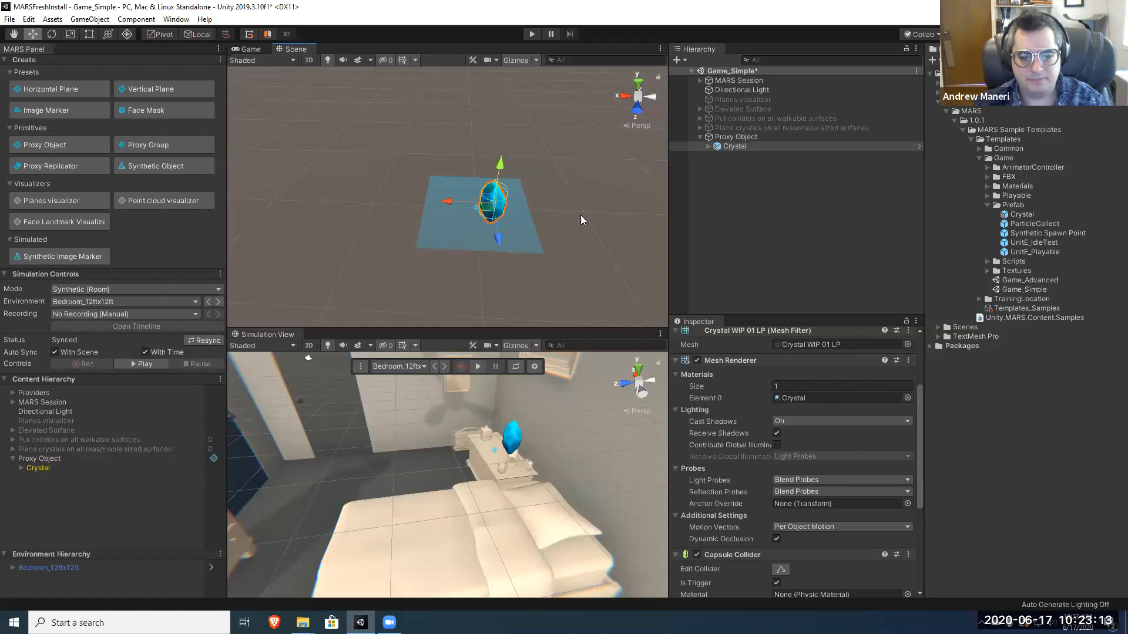
key(ctrl+z)
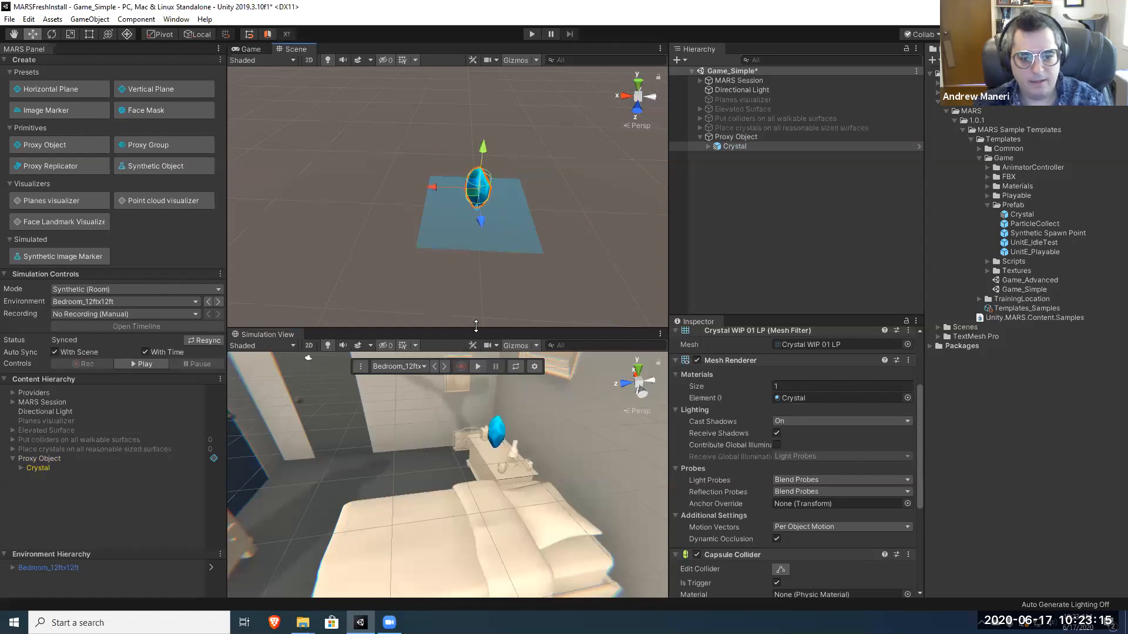
Step: Examine the Crystal's placement on the proxy plane and on the matched surface beside the bed
key(s)
right_drag(487, 450, 465, 418)
key(w)
key(s)
right_drag(525, 287, 535, 287)
key(s)
key(a)
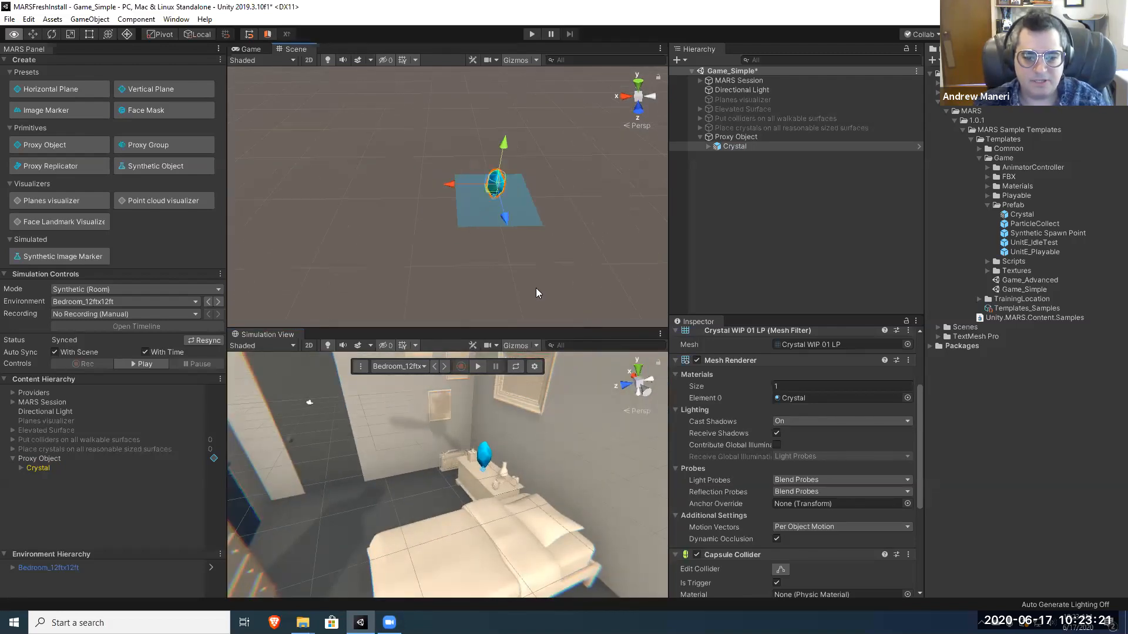
right_drag(444, 441, 449, 458)
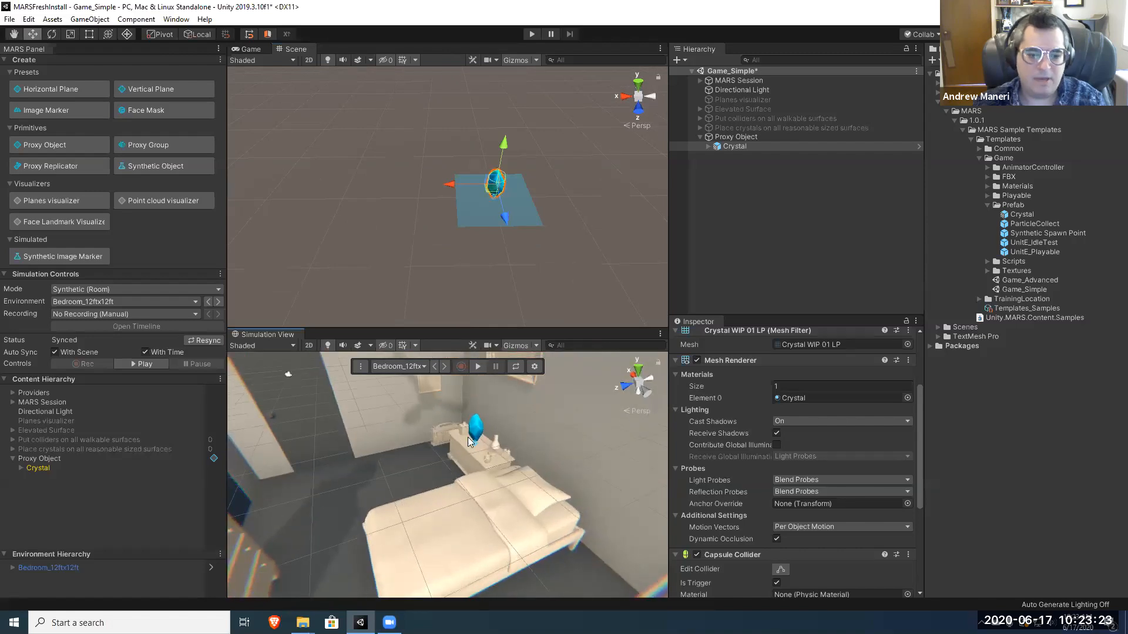
Step: Compare the Proxy Object's conditions with the surfaces in the simulated bedroom, choosing the bed surface as the comparison data
click(769, 137)
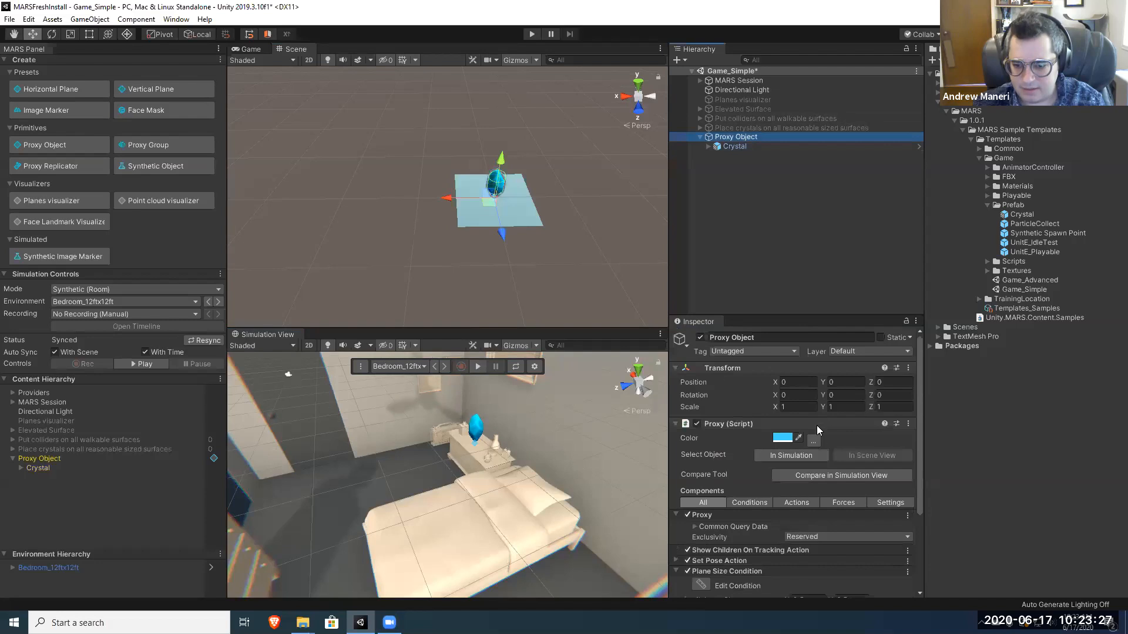
click(809, 474)
right_drag(534, 437, 312, 428)
right_drag(506, 422, 446, 431)
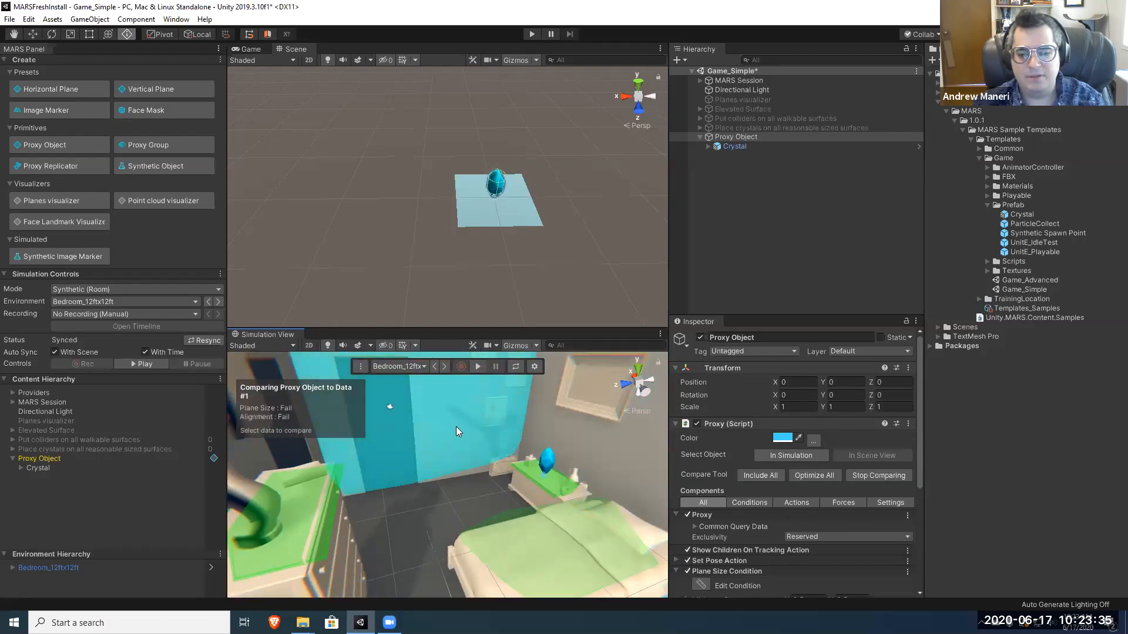
scroll(853, 465, down, 3)
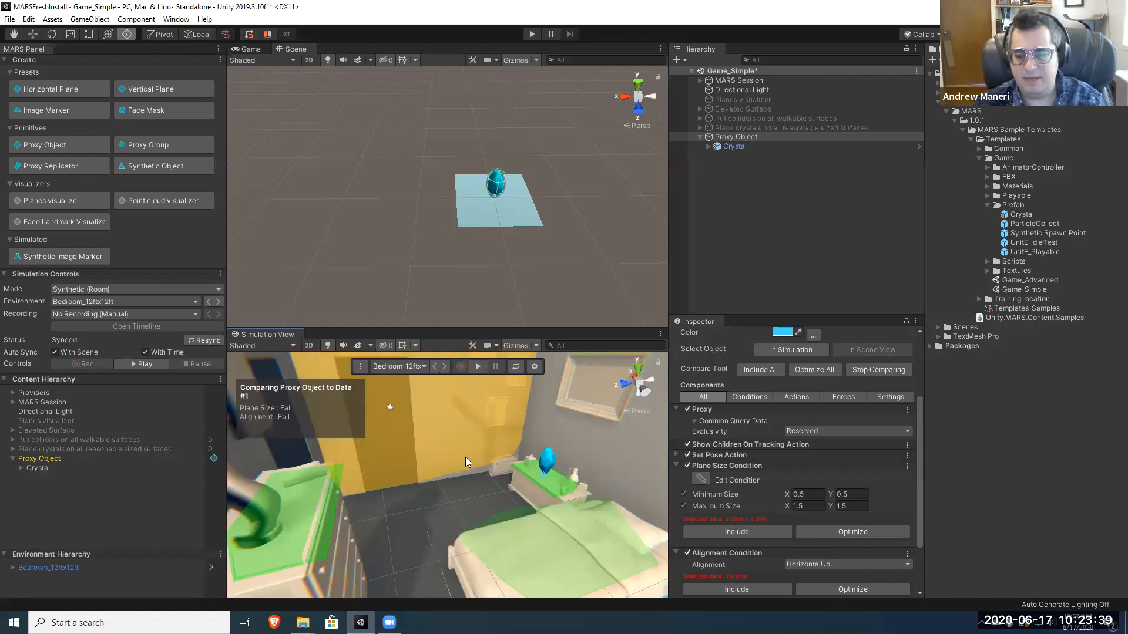
right_drag(479, 487, 528, 528)
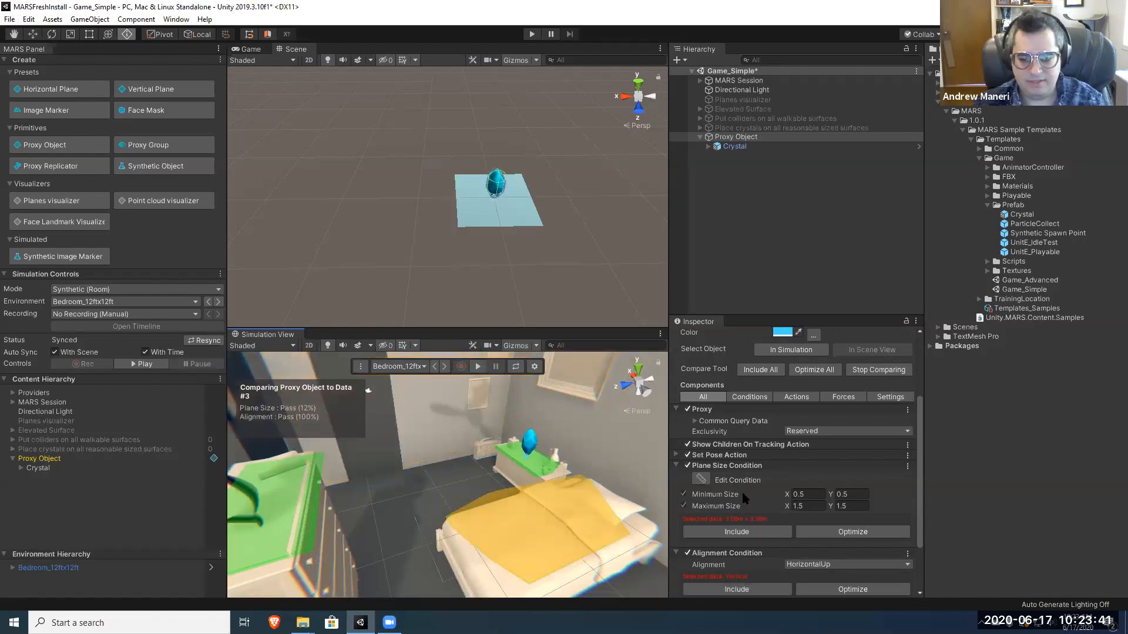
Step: Optimize all of the Proxy Object's conditions to match the selected bed surface
scroll(785, 511, down, 2)
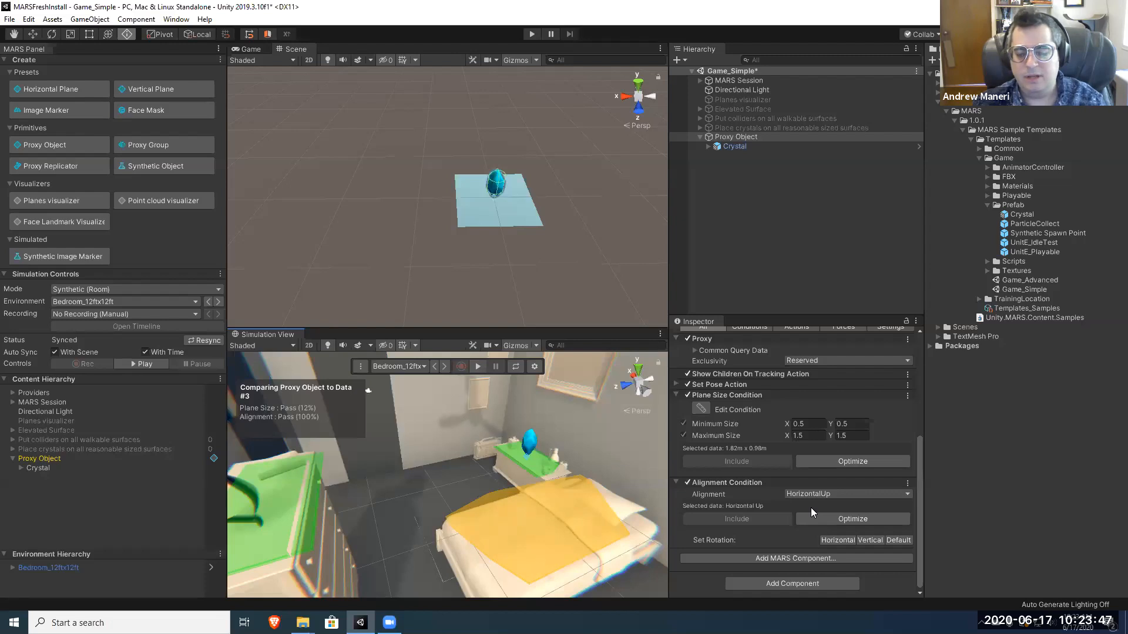
scroll(782, 447, up, 3)
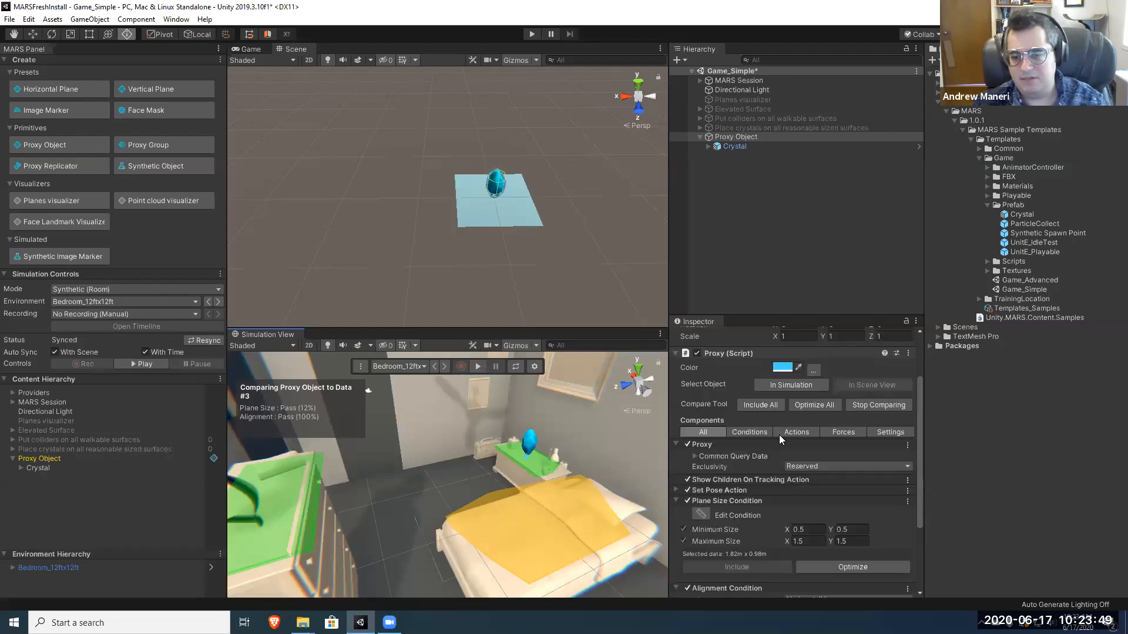
click(814, 404)
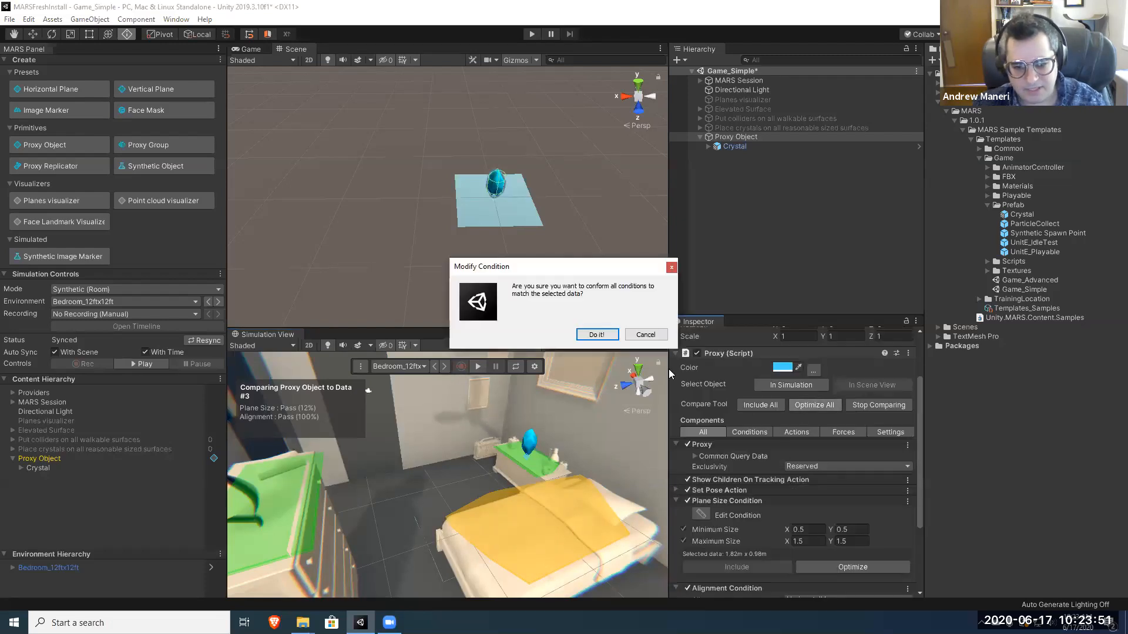
click(597, 334)
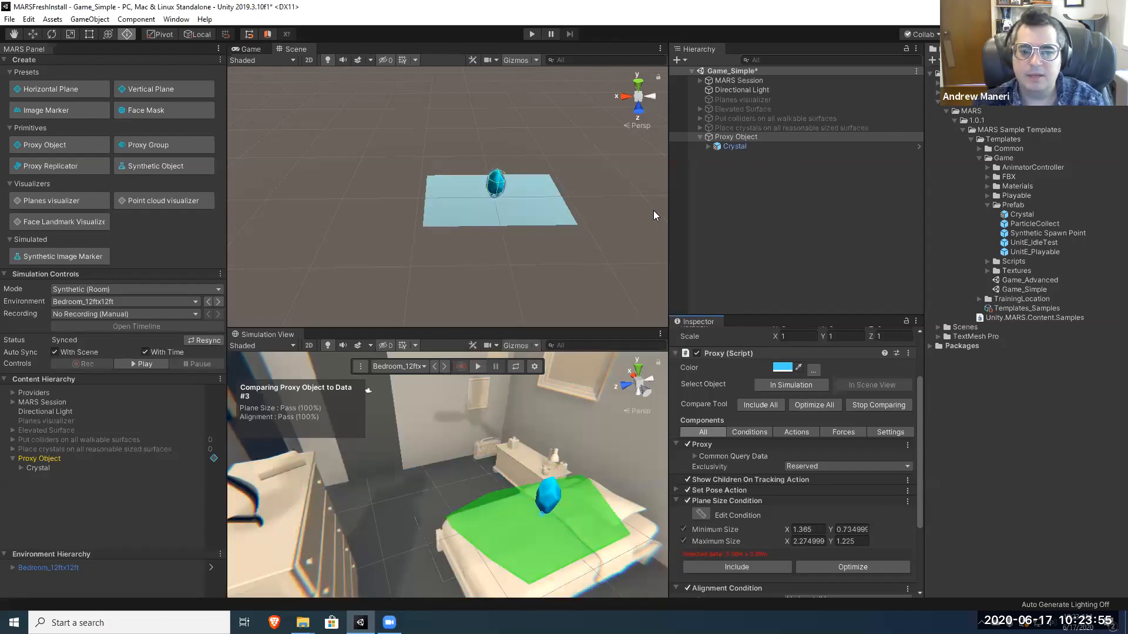
Step: Delete the Proxy Object together with its Crystal from the scene
click(741, 242)
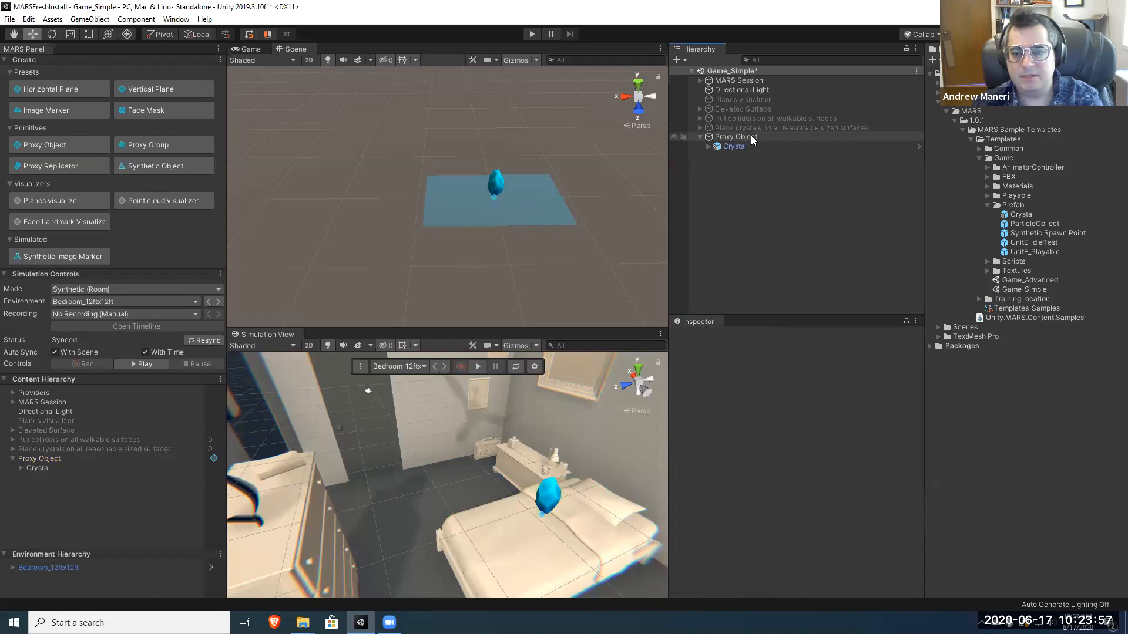
click(734, 137)
key(Delete)
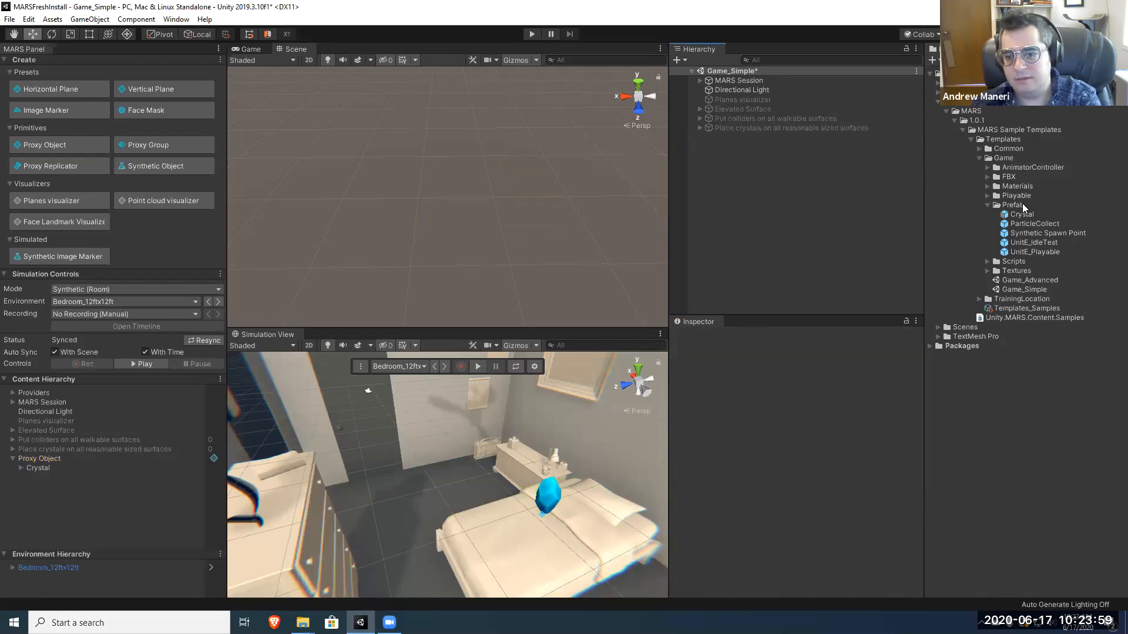
Step: Place the Crystal prefab on the simulated bed surface, creating a proxy named Plane with Max Count 1 and the Alignment and Plane Size conditions
drag(1021, 215, 562, 513)
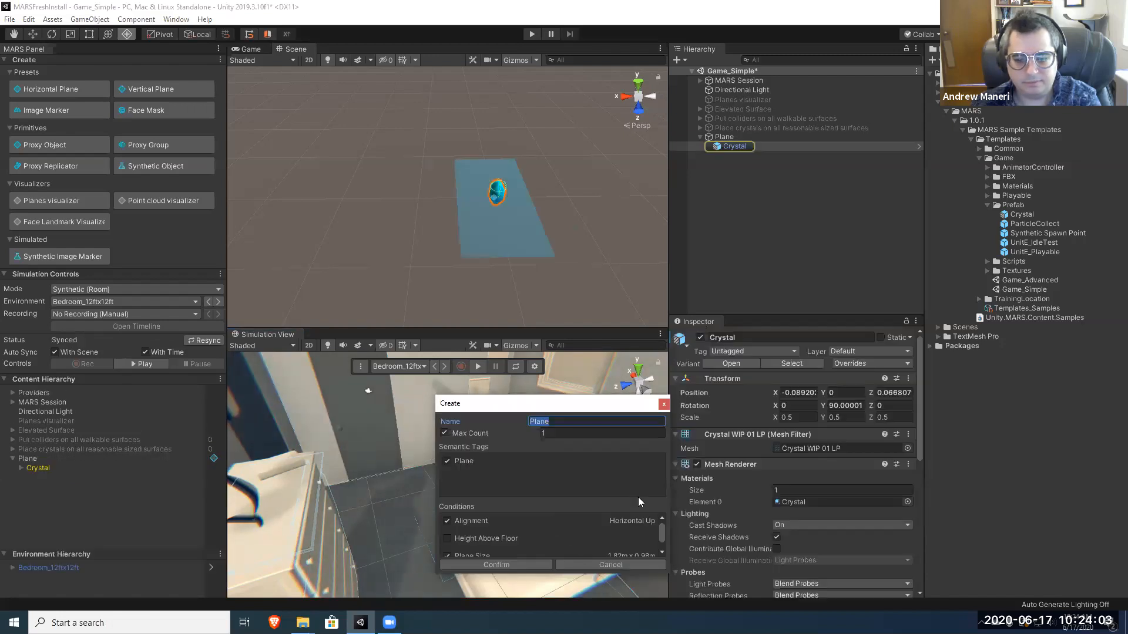
drag(662, 530, 661, 537)
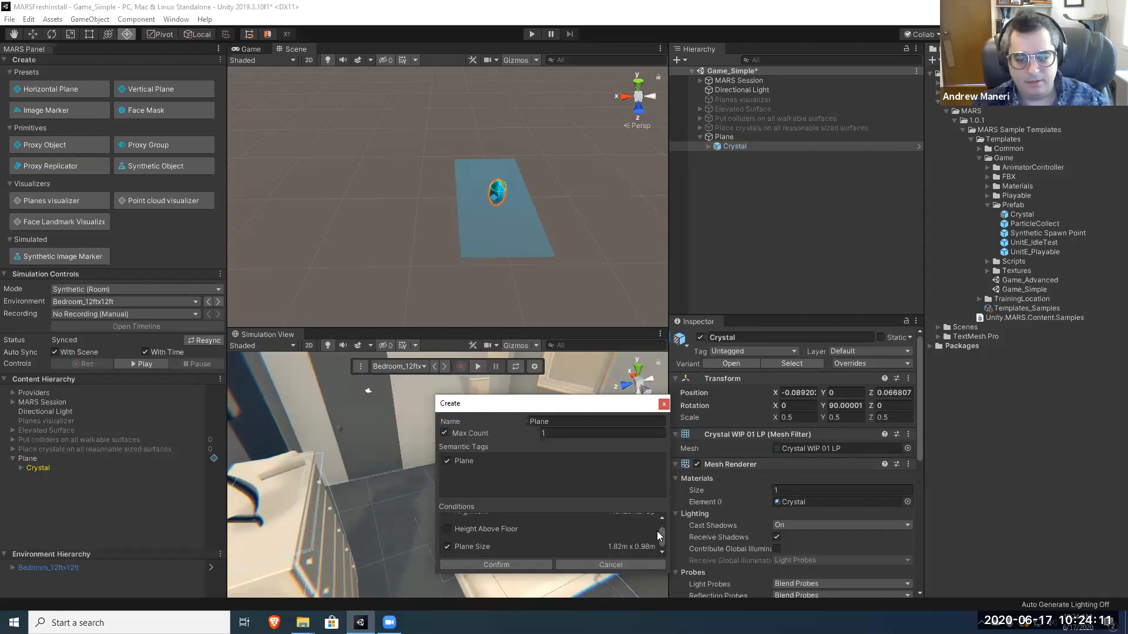
drag(662, 532, 663, 532)
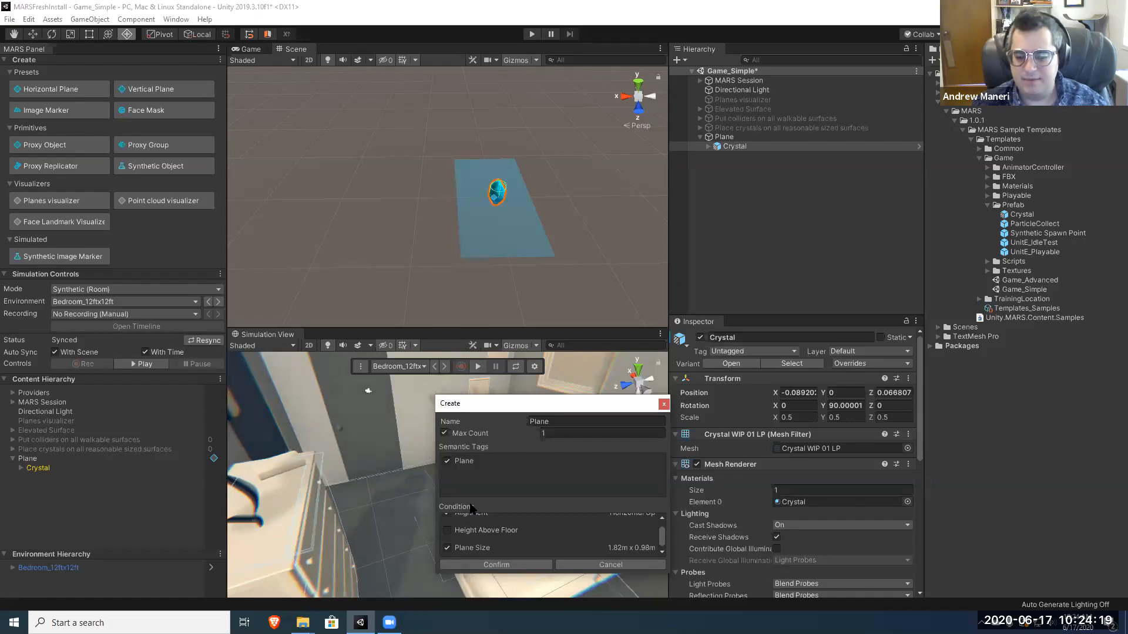
click(501, 562)
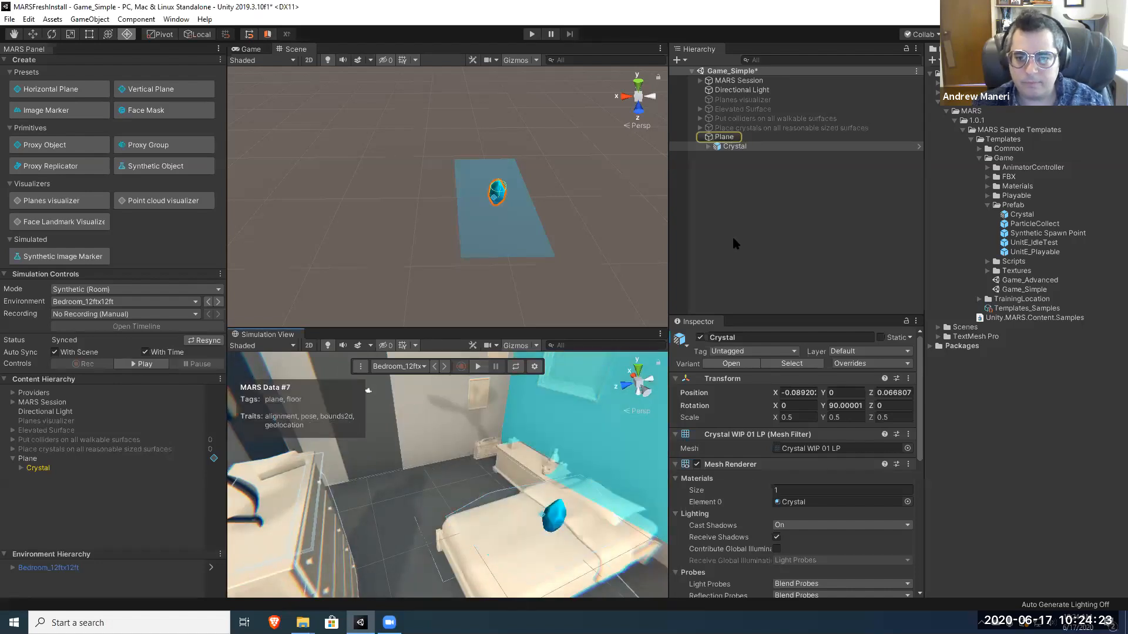
Step: Raise the Crystal above its plane to a Y position of about 0.196, and collapse its Mesh Renderer and Capsule Collider components
alt+drag(502, 211, 521, 224)
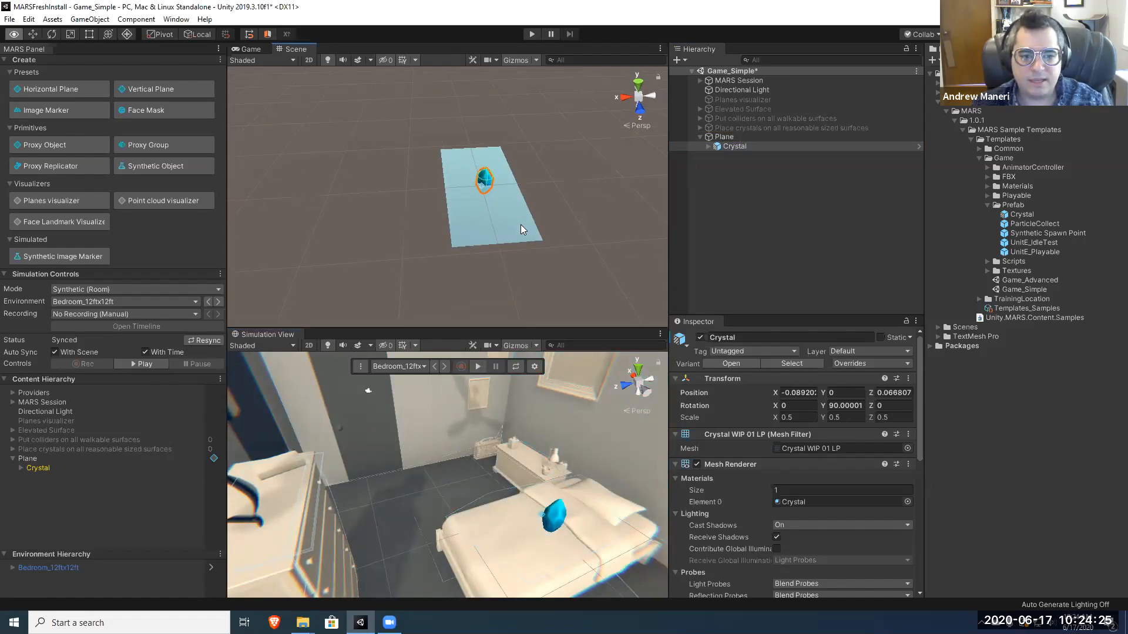
scroll(521, 224, up, 5)
drag(537, 171, 547, 139)
right_drag(475, 511, 429, 510)
key(d)
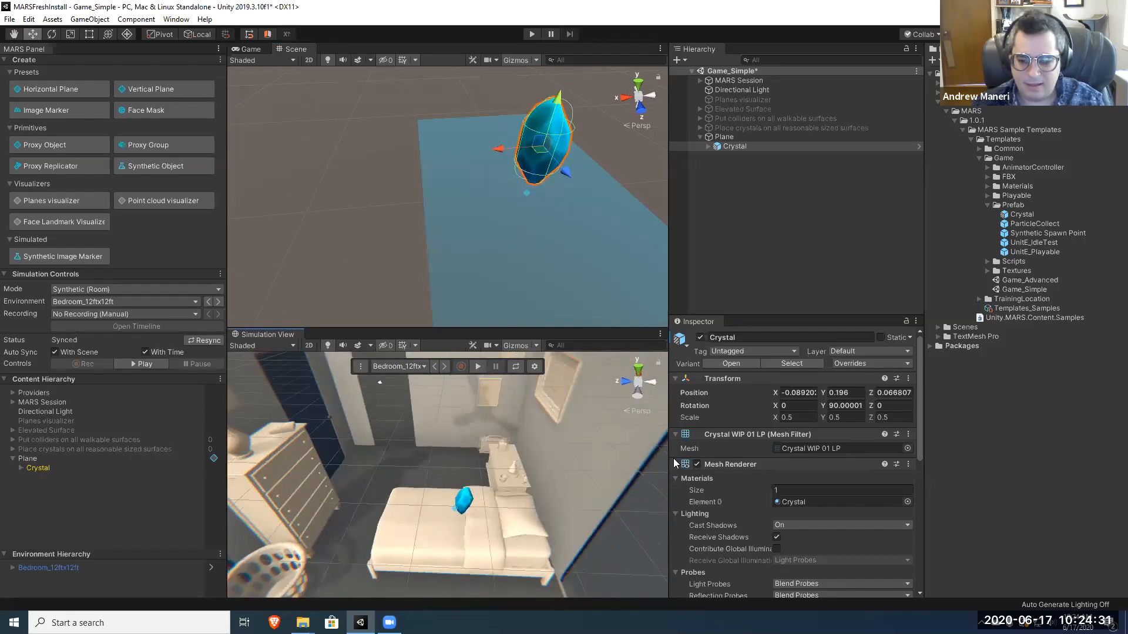
click(676, 464)
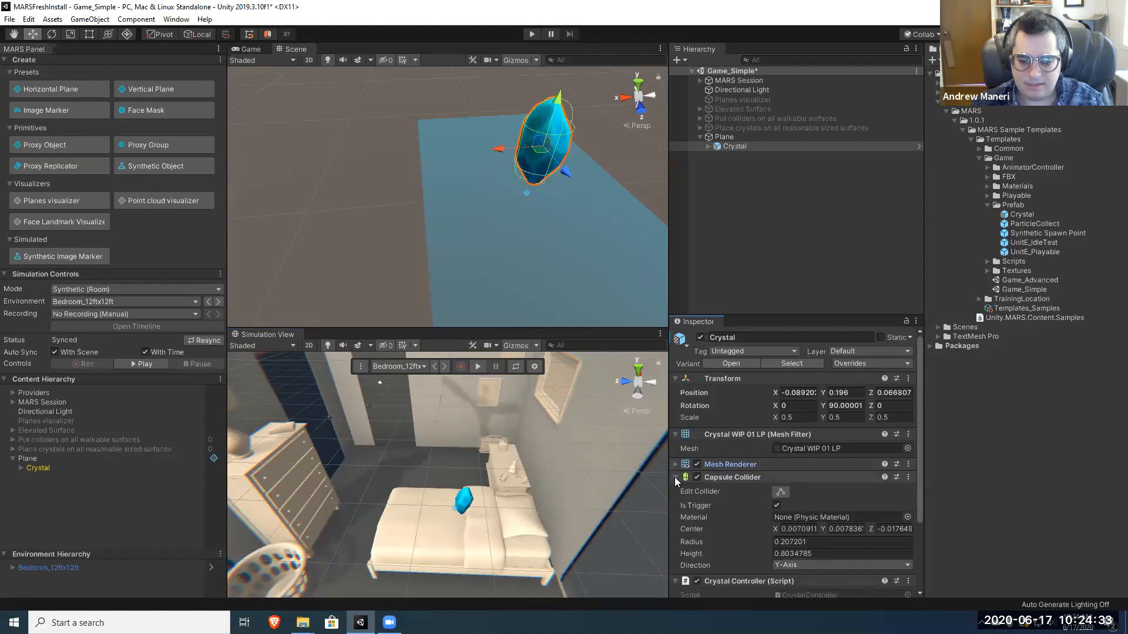
click(676, 477)
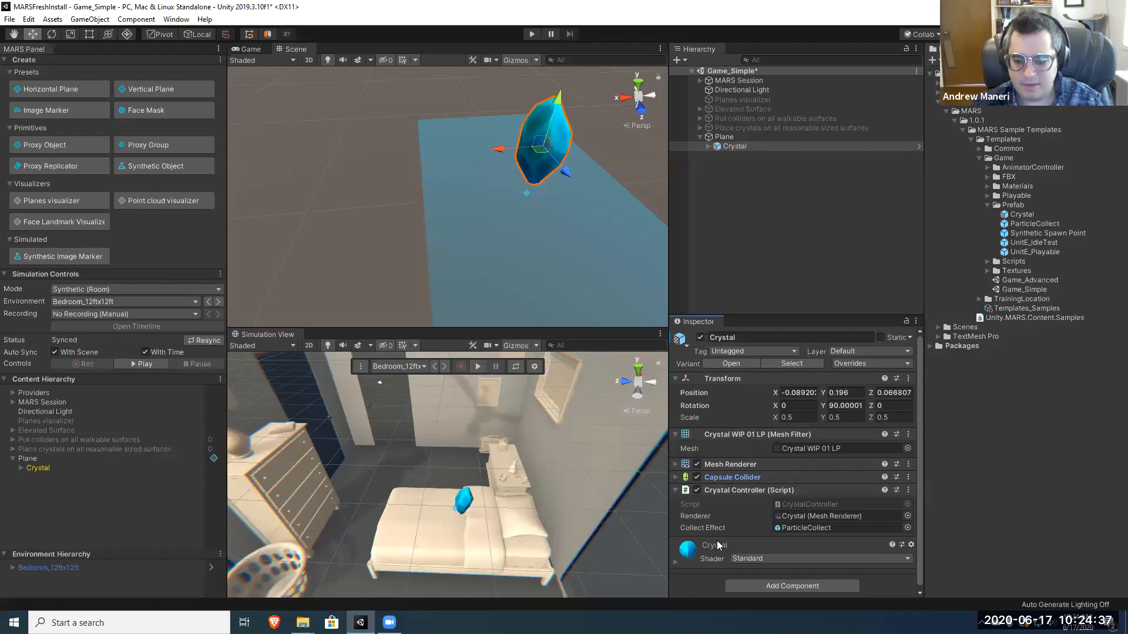
Step: Turn off the maximum size in the Plane's Plane Size Condition and set its minimum size to 0.5 by 0.5
click(728, 137)
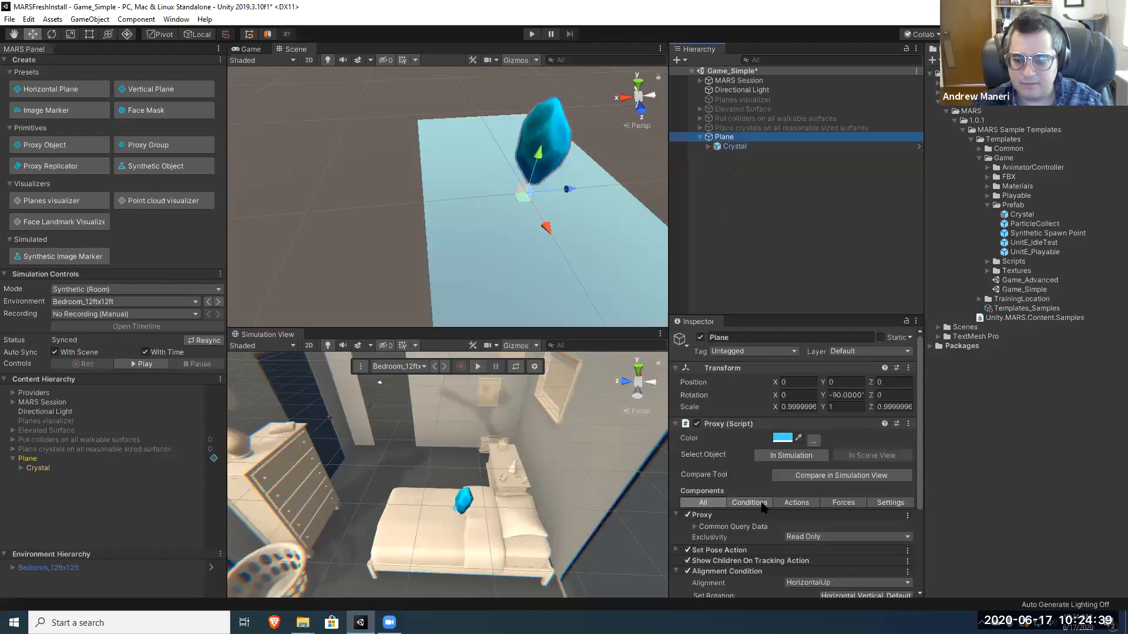
scroll(761, 507, down, 4)
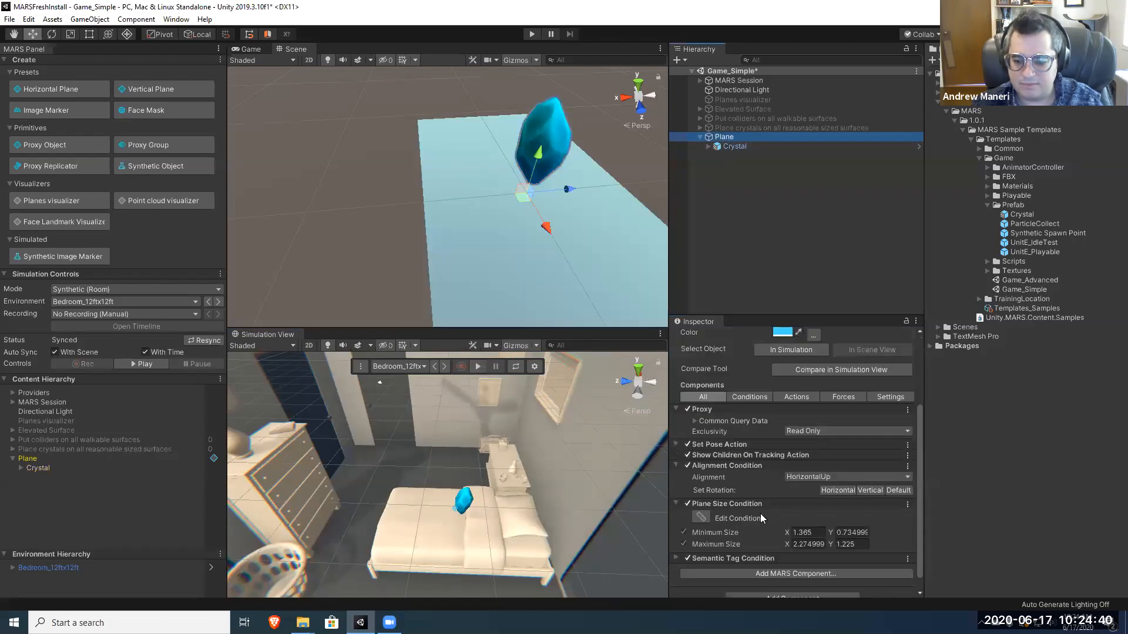
click(682, 544)
click(808, 532)
text(.5)
key(Tab)
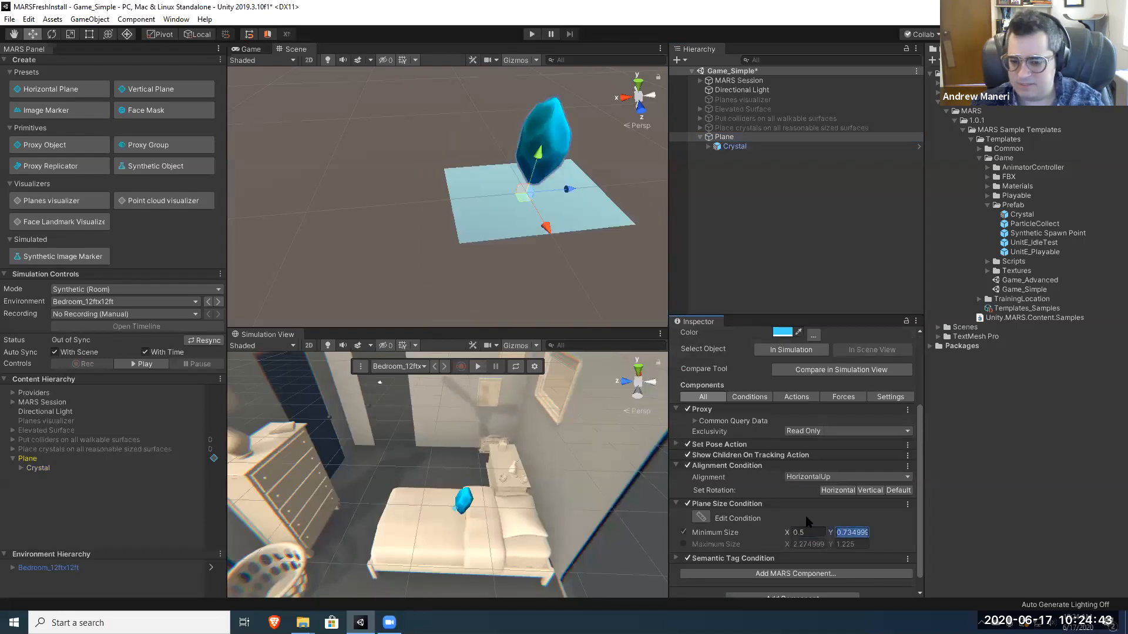
text(.5)
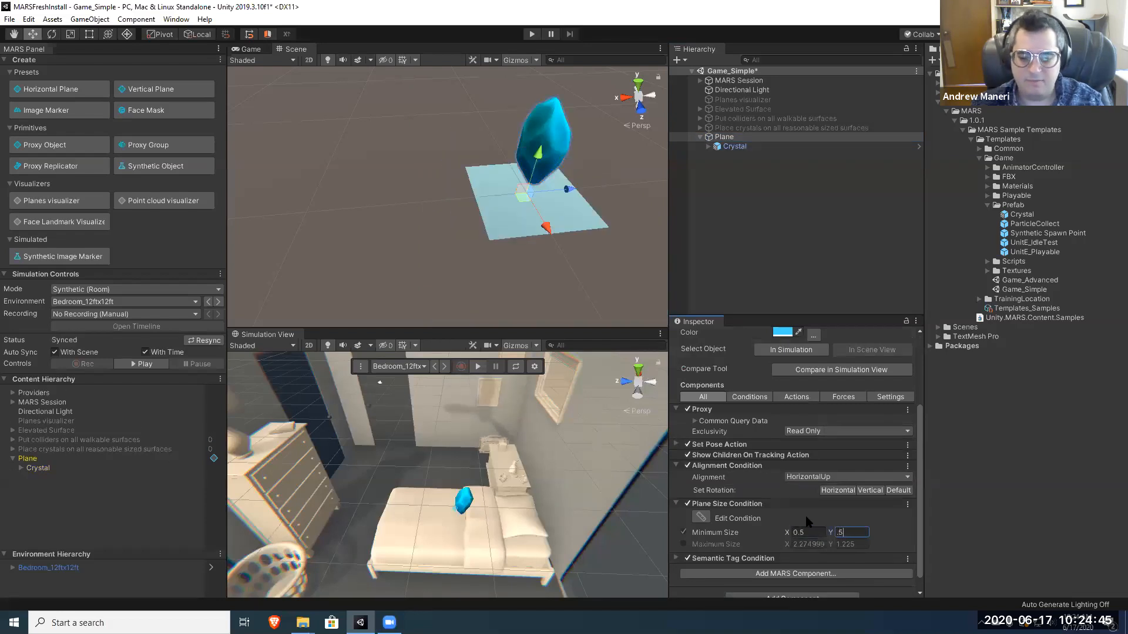
Step: Duplicate the Crystal four times and spread the copies around and beyond the proxy plane
click(732, 147)
key(ctrl+d)
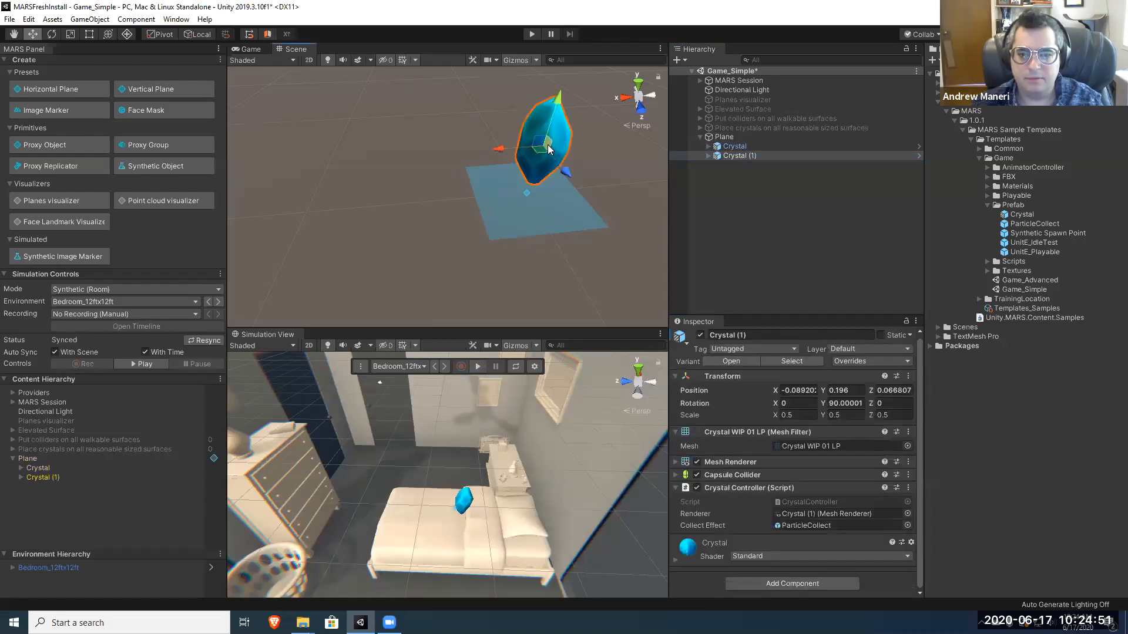
drag(538, 154, 477, 233)
key(ctrl+d)
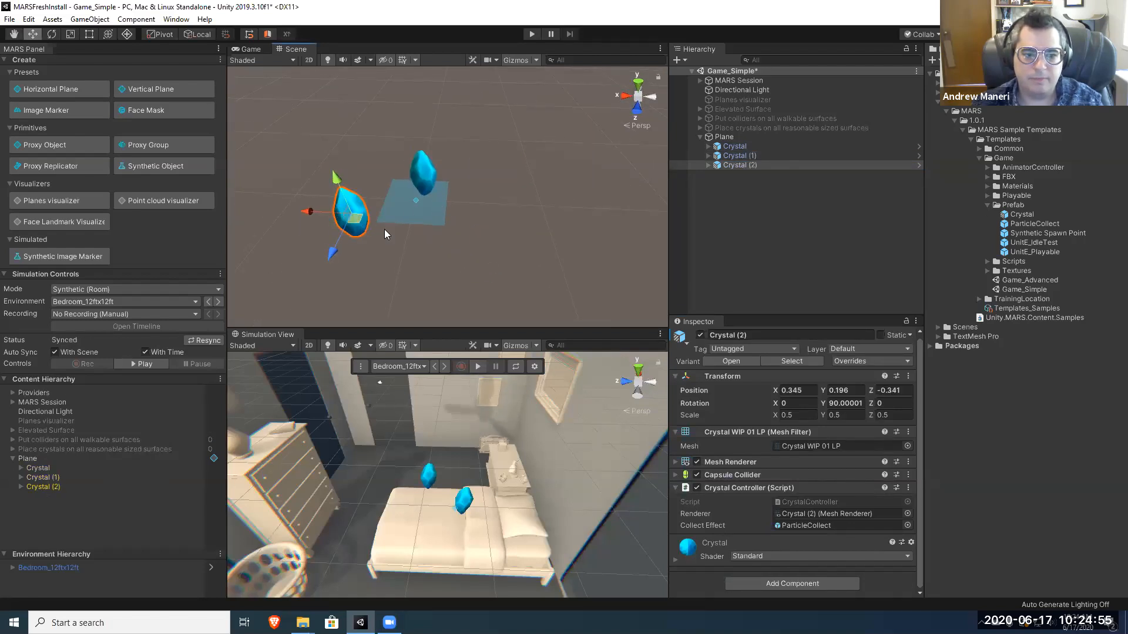
drag(355, 218, 478, 255)
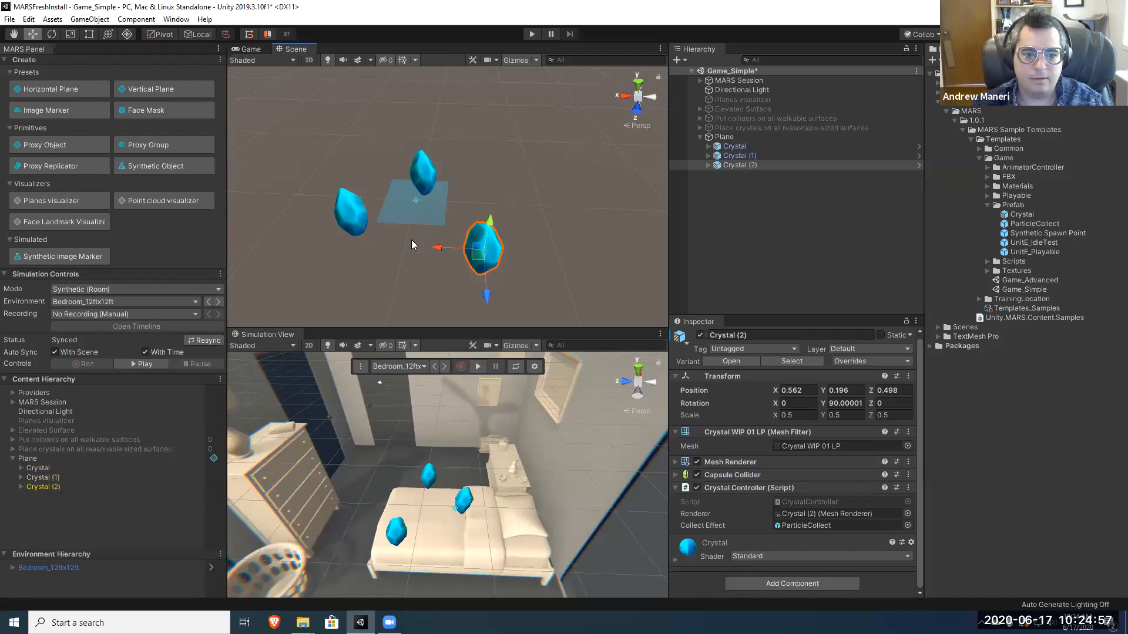
key(ctrl+d)
drag(477, 250, 273, 137)
key(ctrl+d)
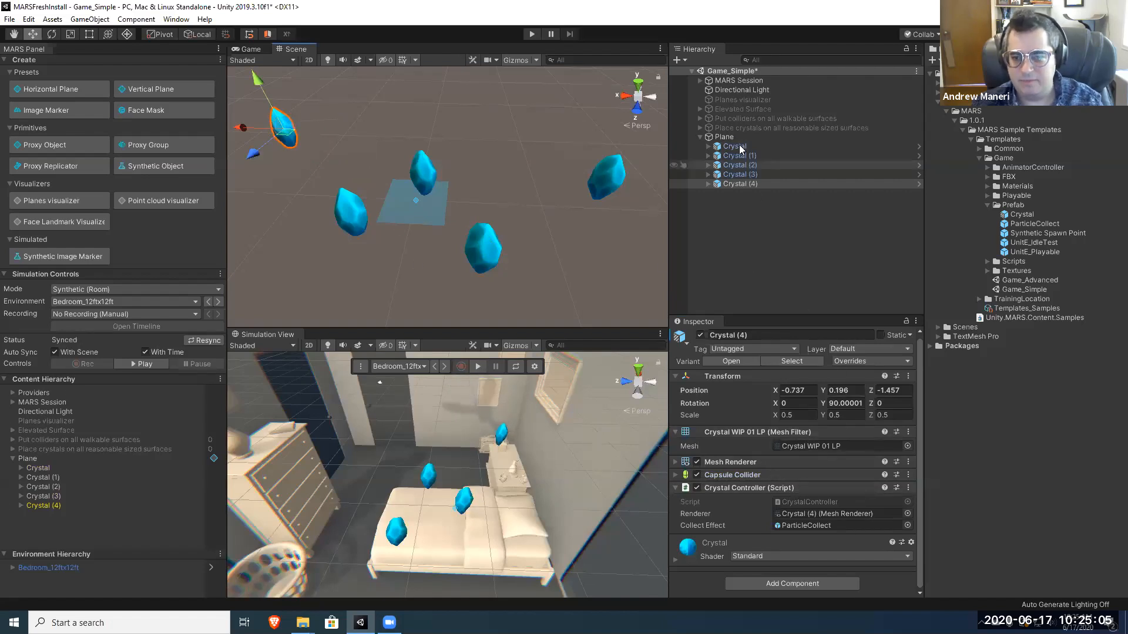
Step: Add a Show Objects In Bounds action to the Plane proxy, and list all of its components again
click(724, 137)
click(796, 500)
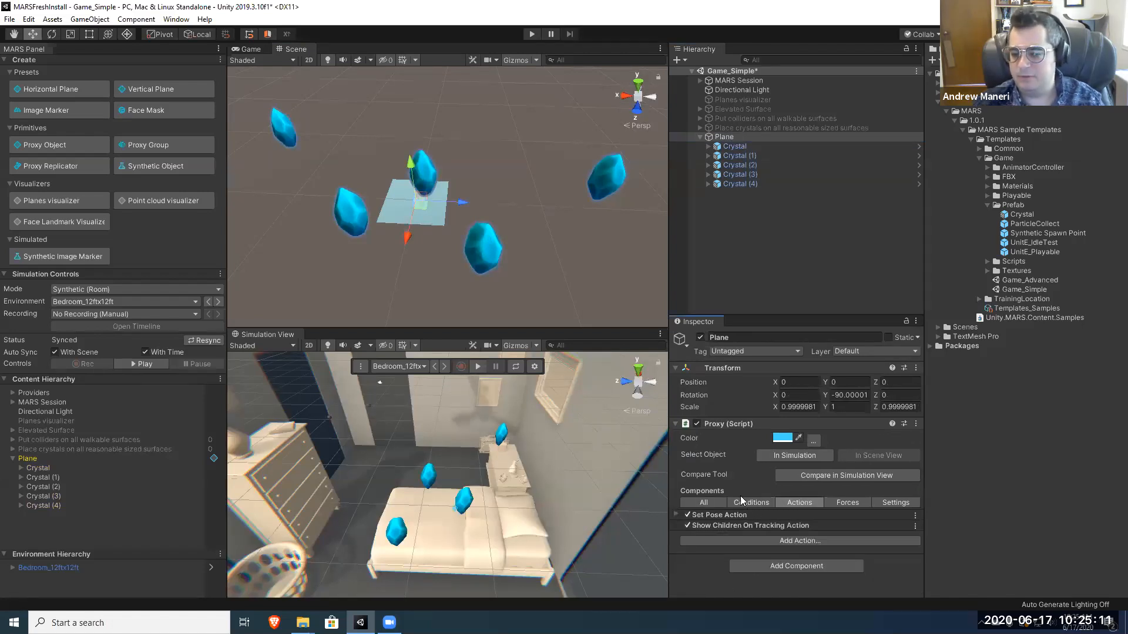
click(750, 542)
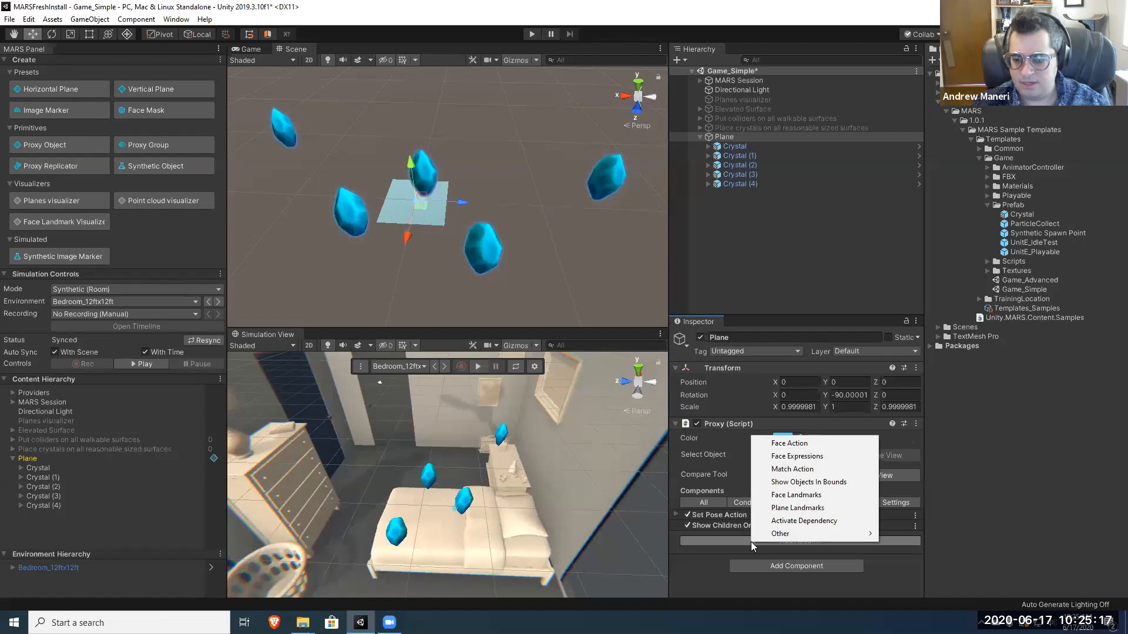
click(825, 481)
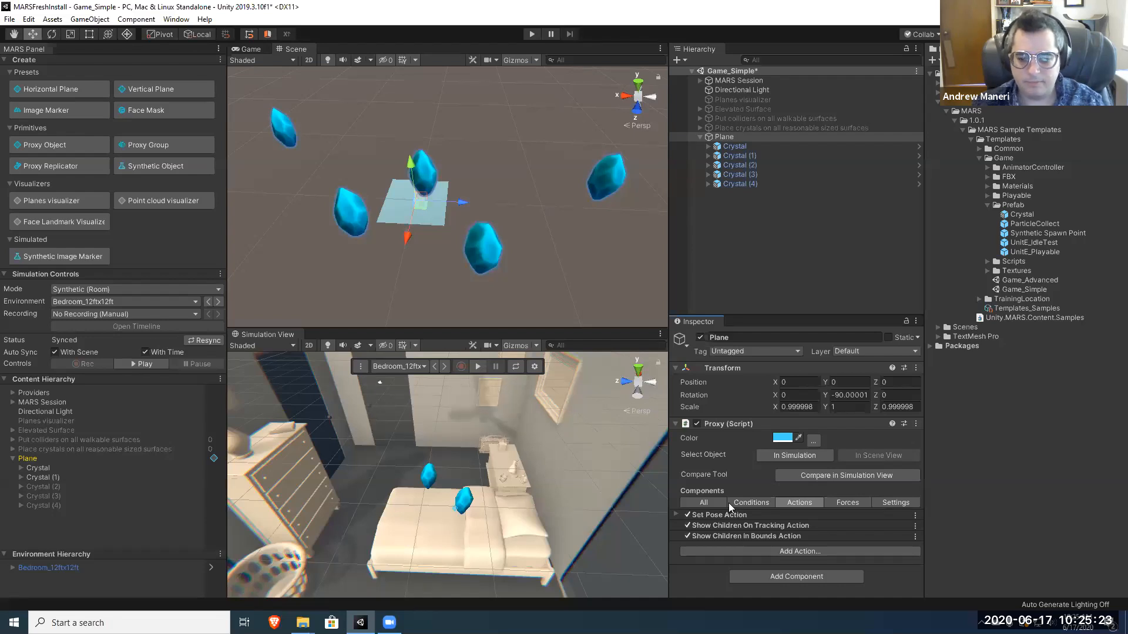
click(703, 502)
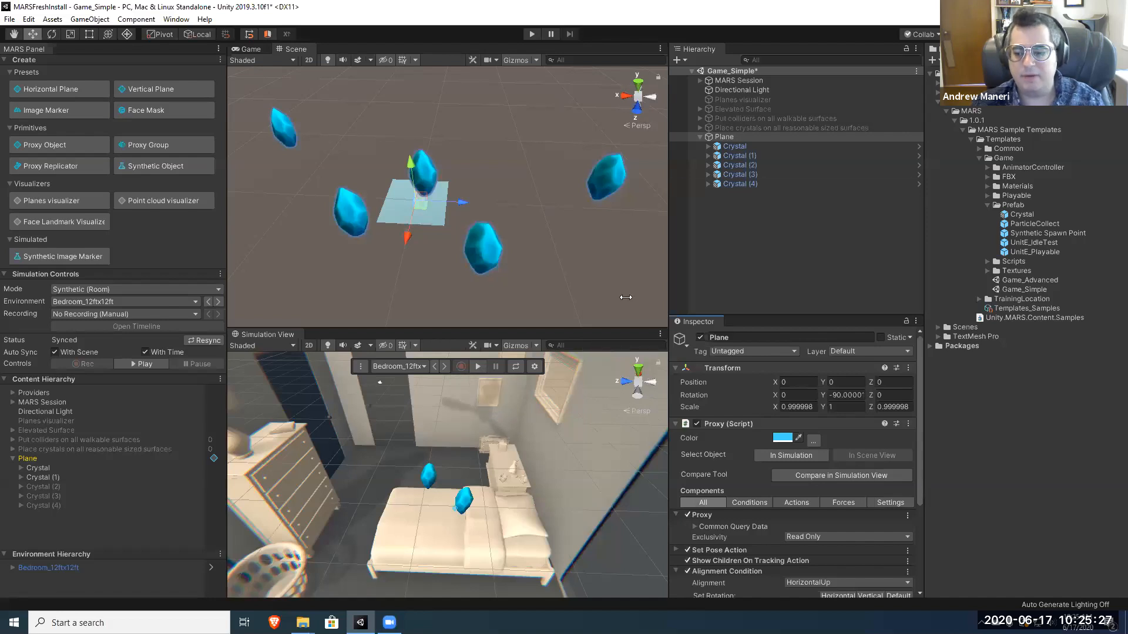
Step: Delete the Plane proxy together with all of its crystals
click(724, 138)
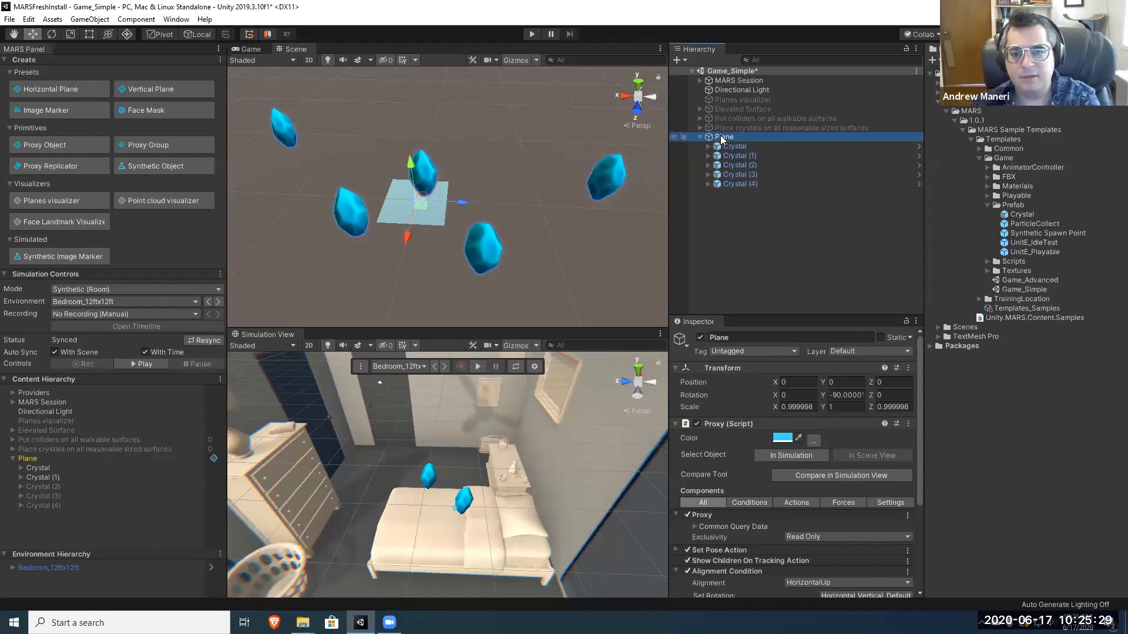
key(Delete)
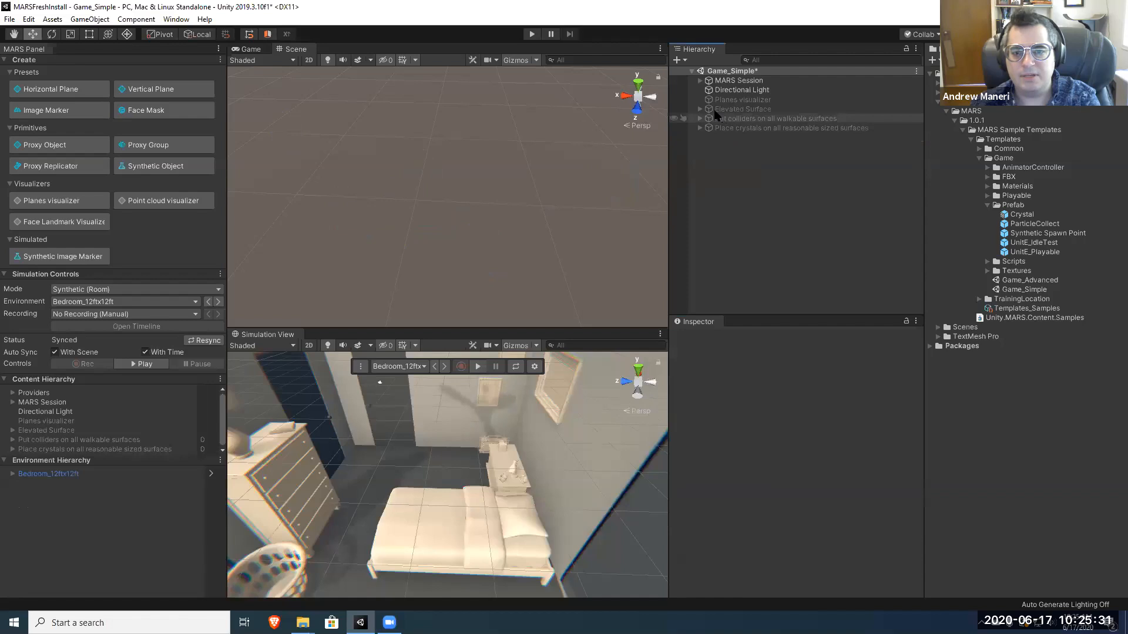
Step: Enable the Elevated Surface, "Put colliders on all walkable surfaces" and "Place crystals on all reasonable sized surfaces" objects
click(689, 109)
click(698, 109)
click(700, 338)
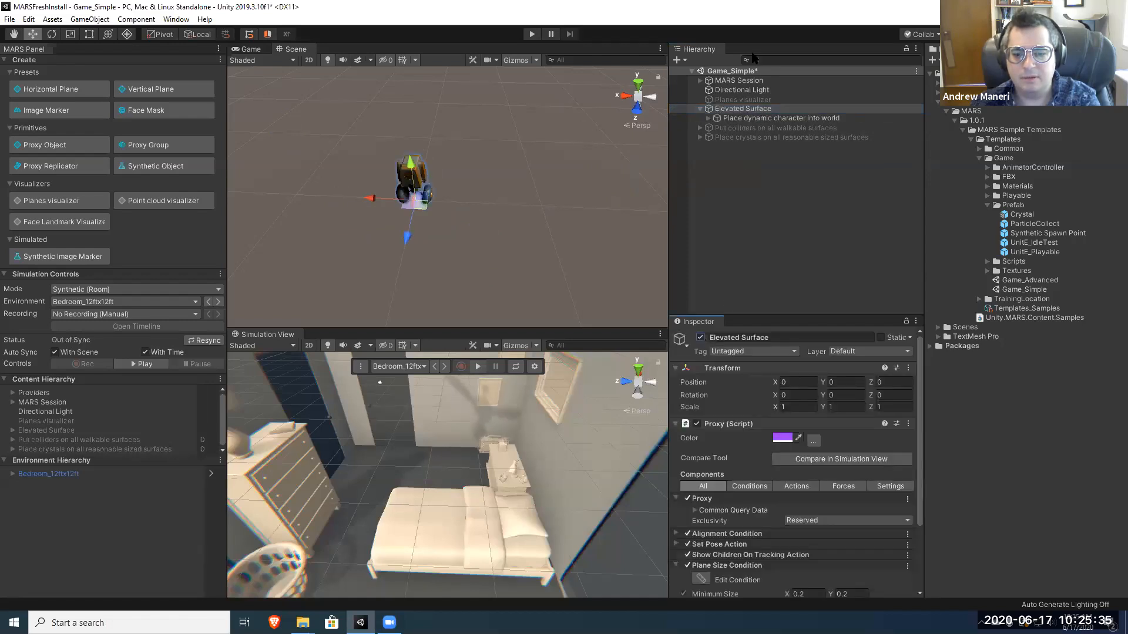
click(726, 127)
click(700, 337)
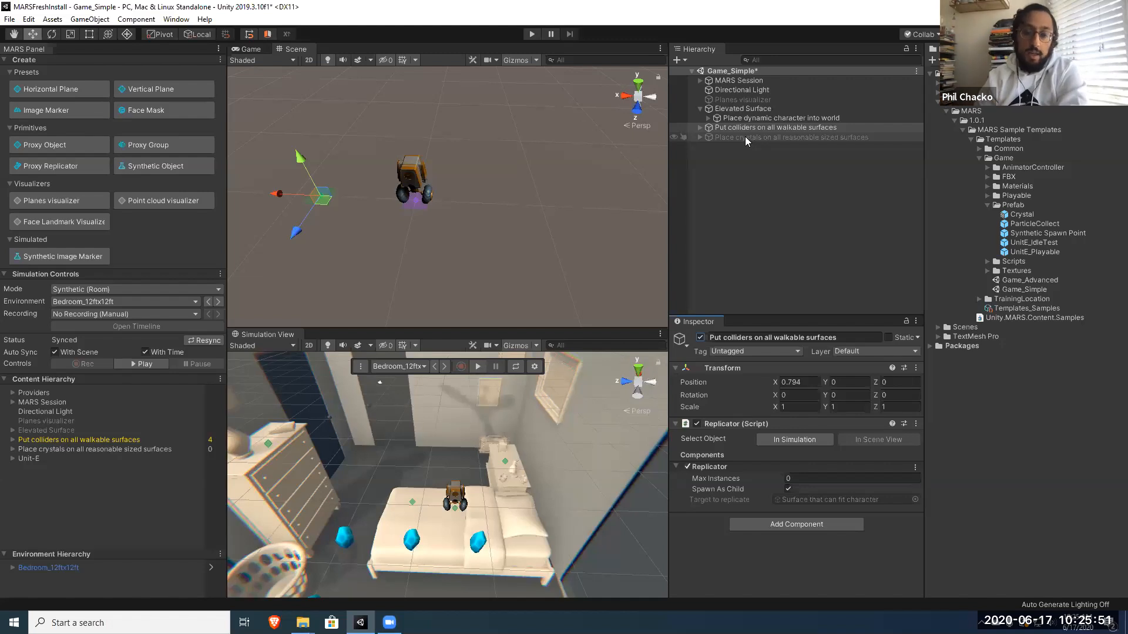
click(744, 137)
click(700, 337)
right_drag(495, 240, 502, 228)
key(s)
key(w)
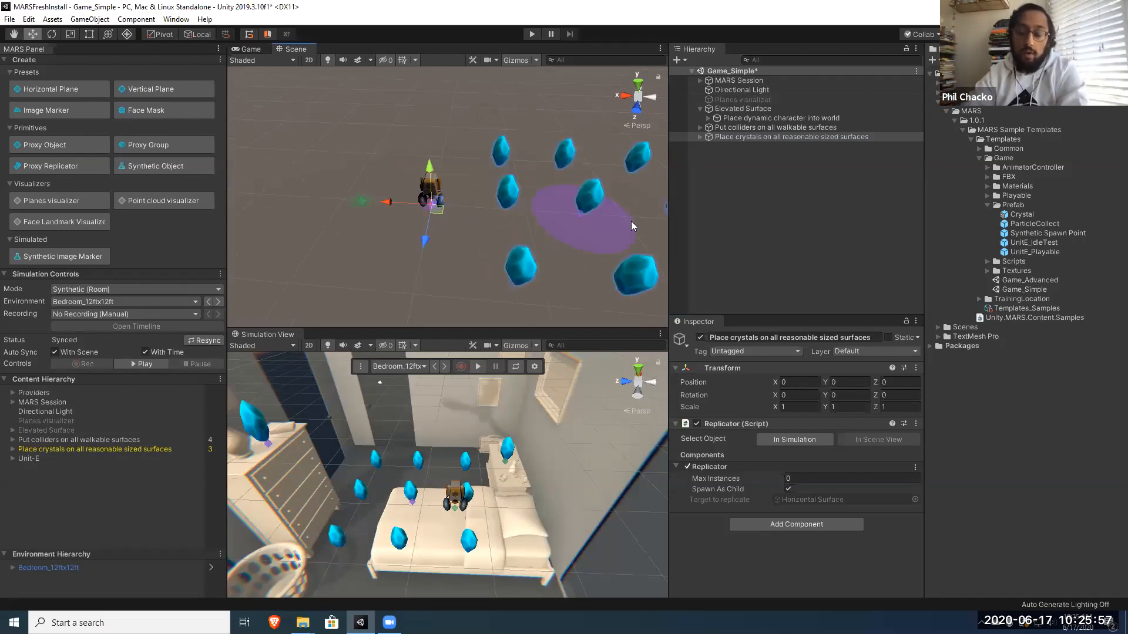
Step: Examine the Elevated Surface proxy's conditions and actions and the Detacher script on its "Place dynamic character into world" child
click(756, 188)
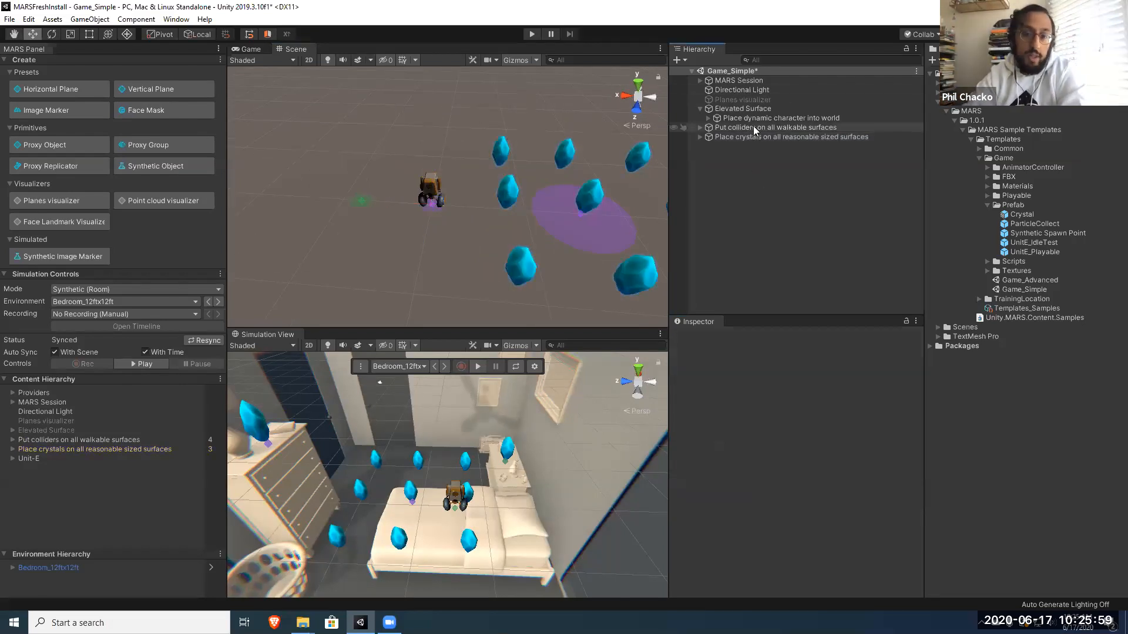
click(731, 109)
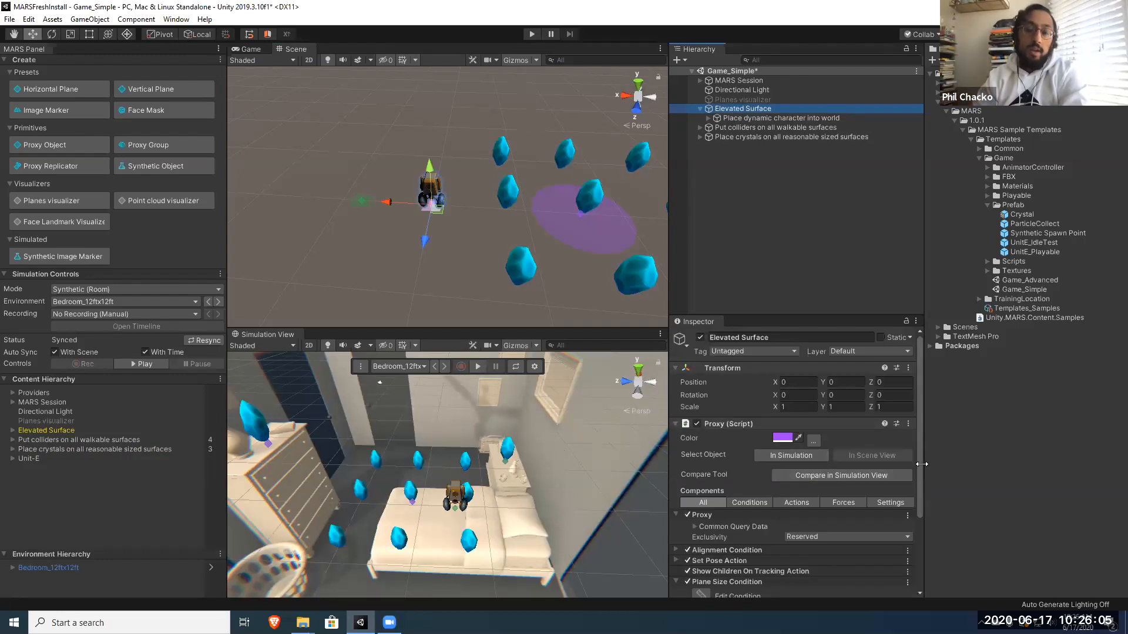
drag(919, 464, 920, 533)
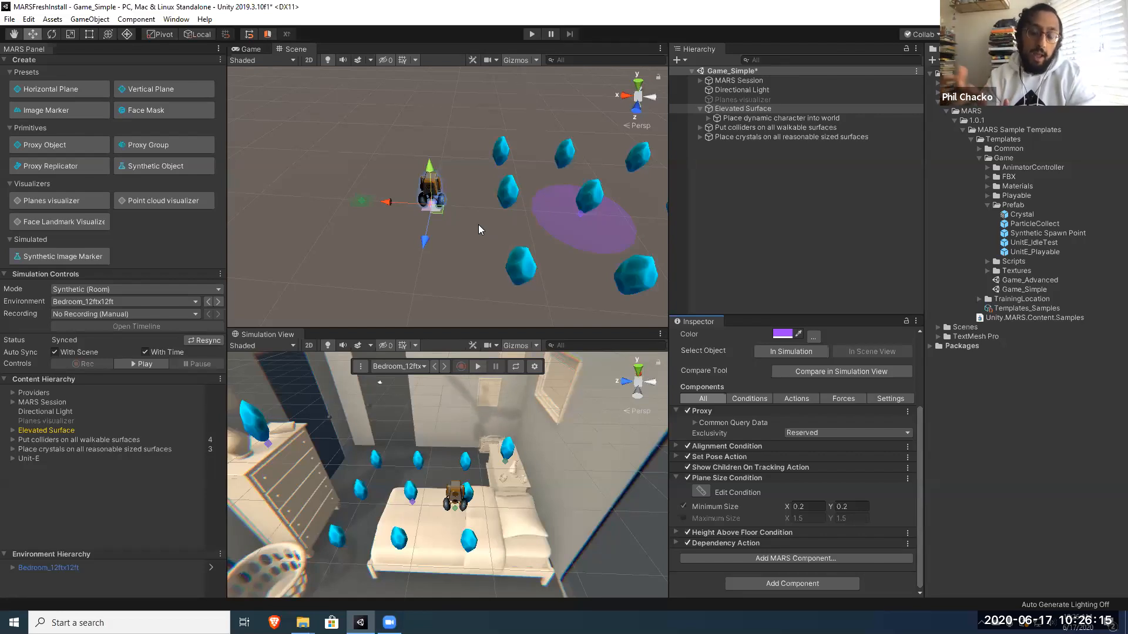
click(749, 117)
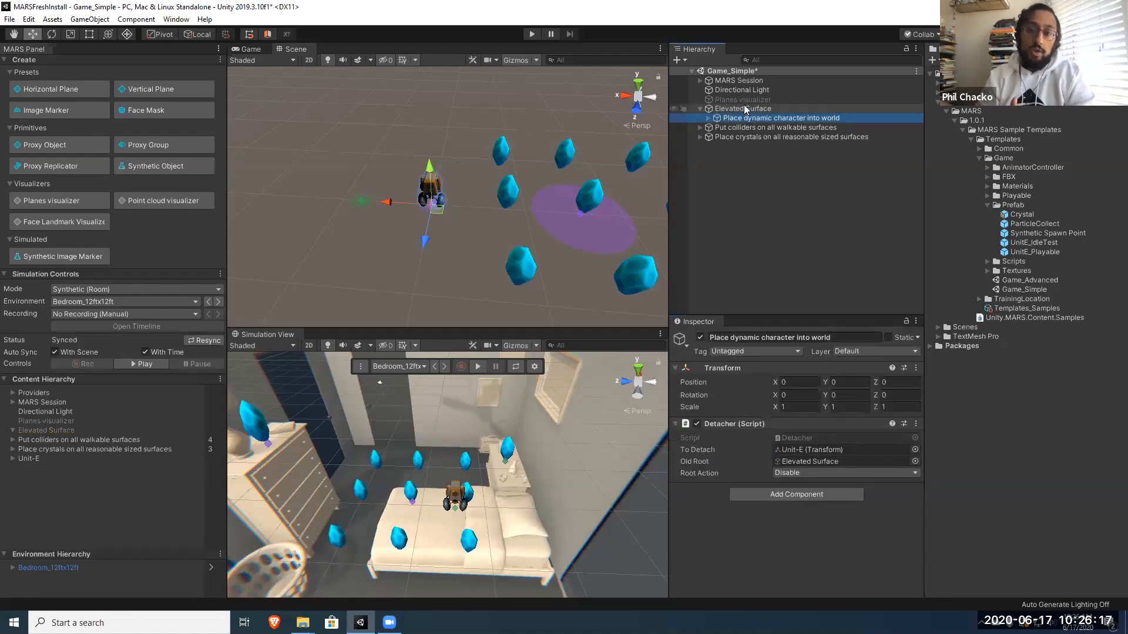
click(745, 110)
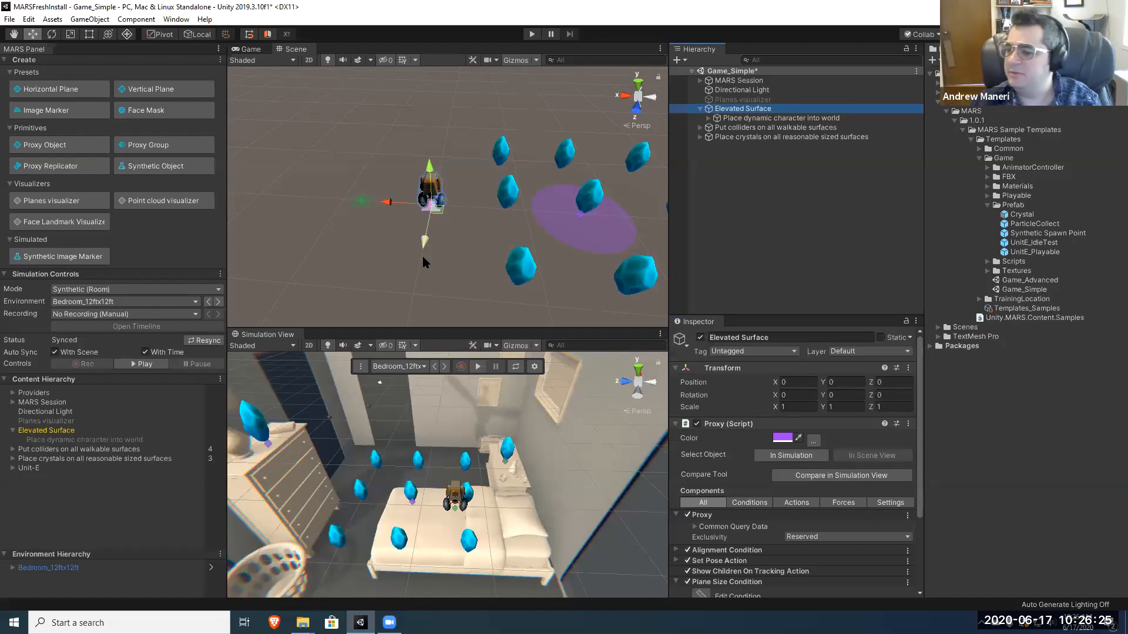
click(755, 118)
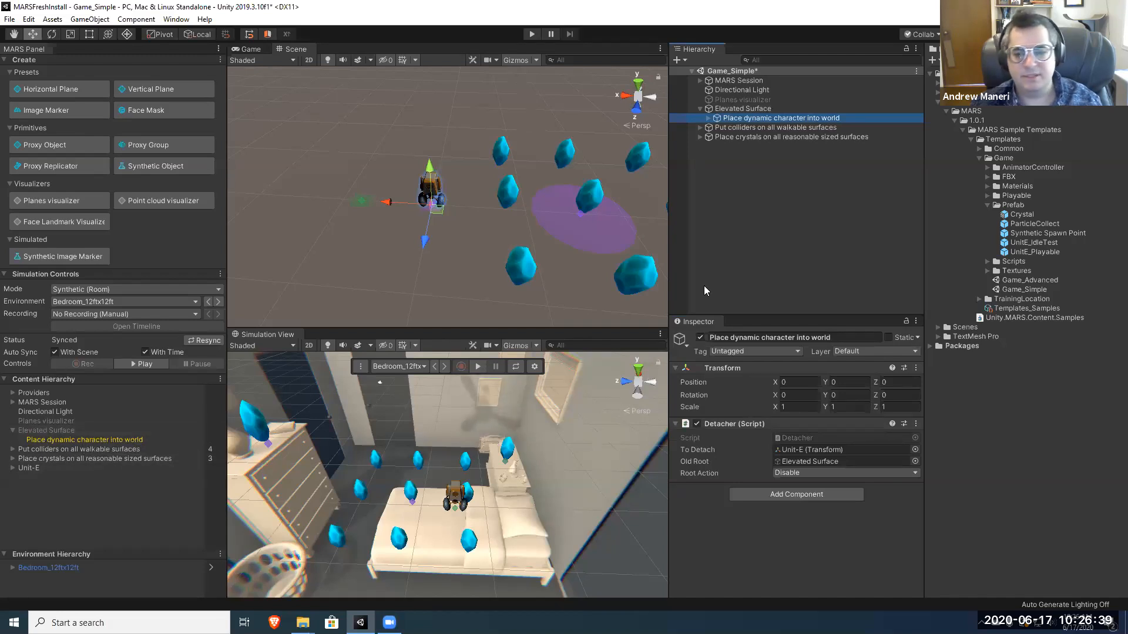
click(751, 110)
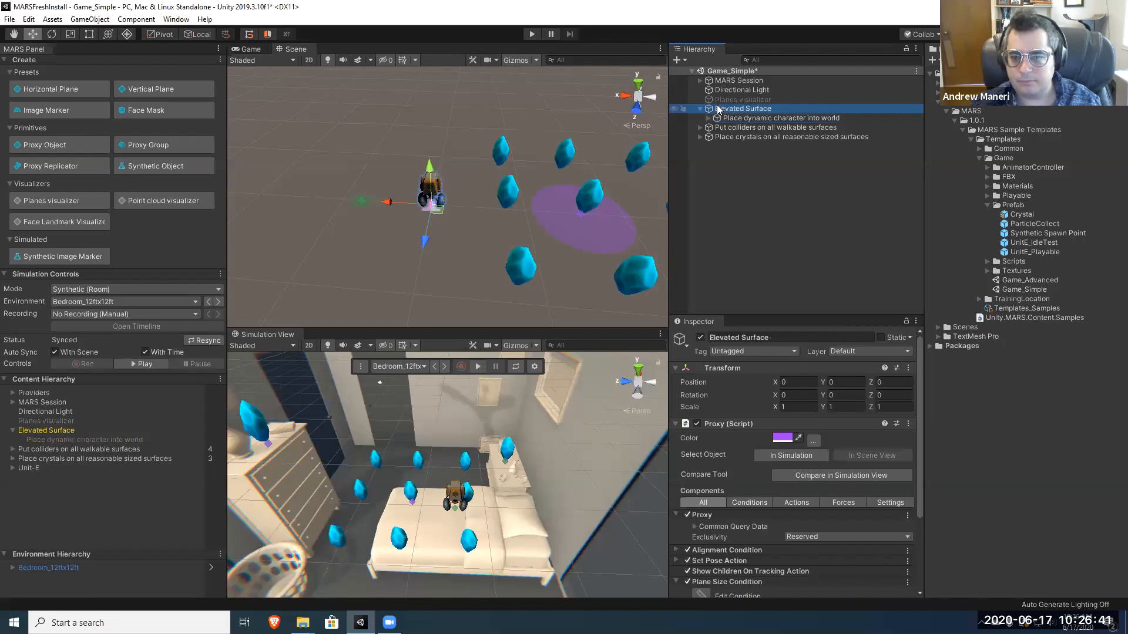
Step: Collapse Elevated Surface and examine the "Place crystals on all reasonable sized surfaces" replicator, including its simulated surface clones
click(697, 108)
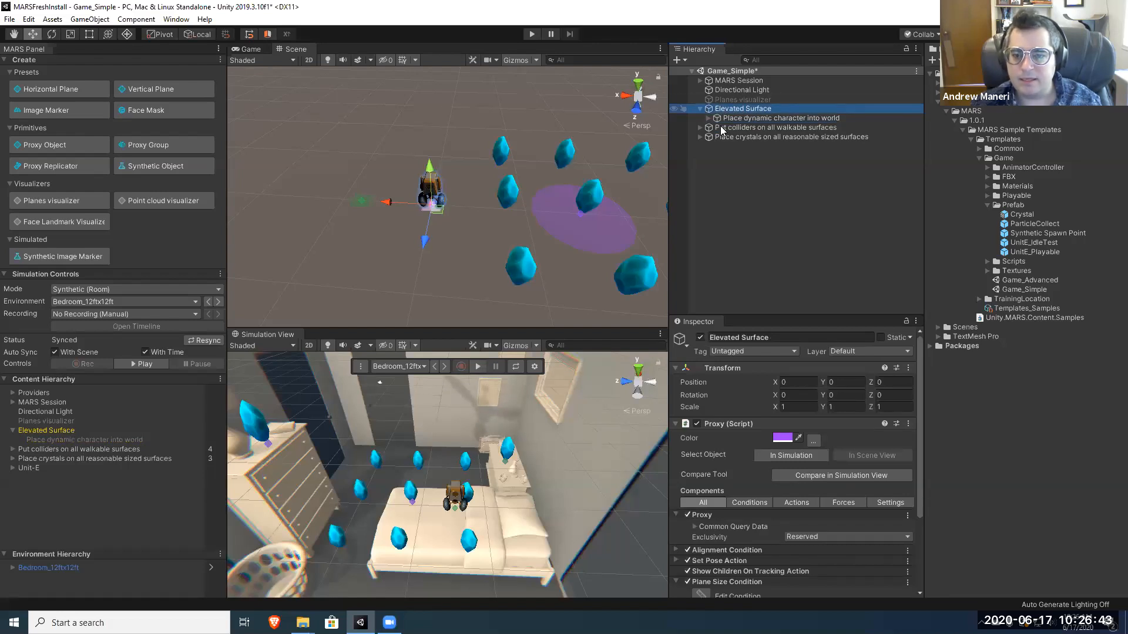
click(721, 127)
click(700, 127)
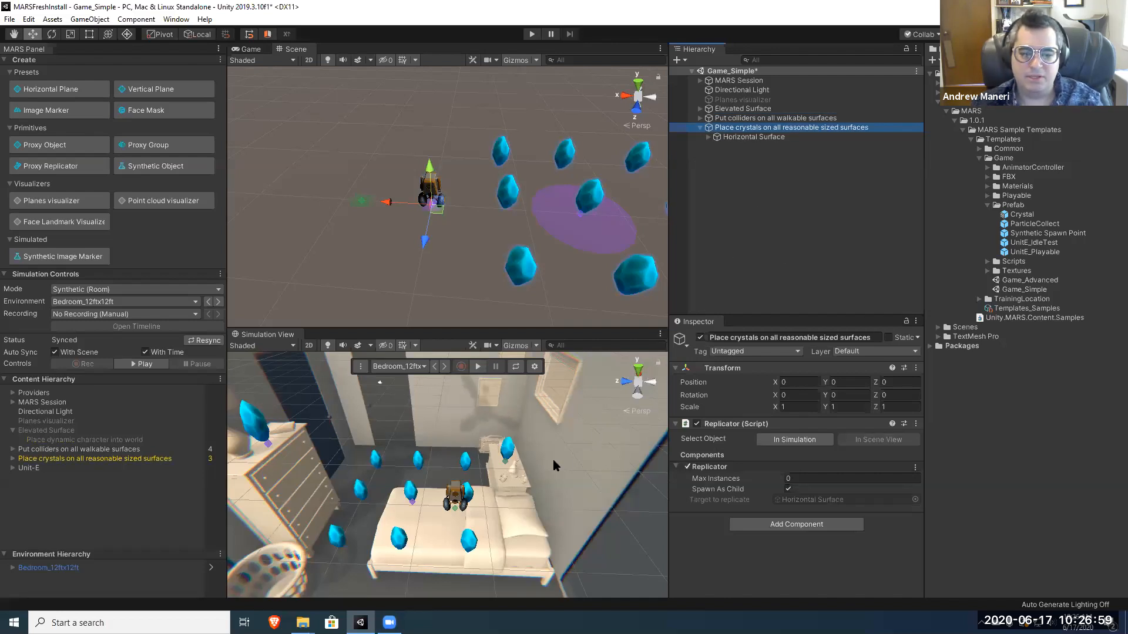
click(12, 459)
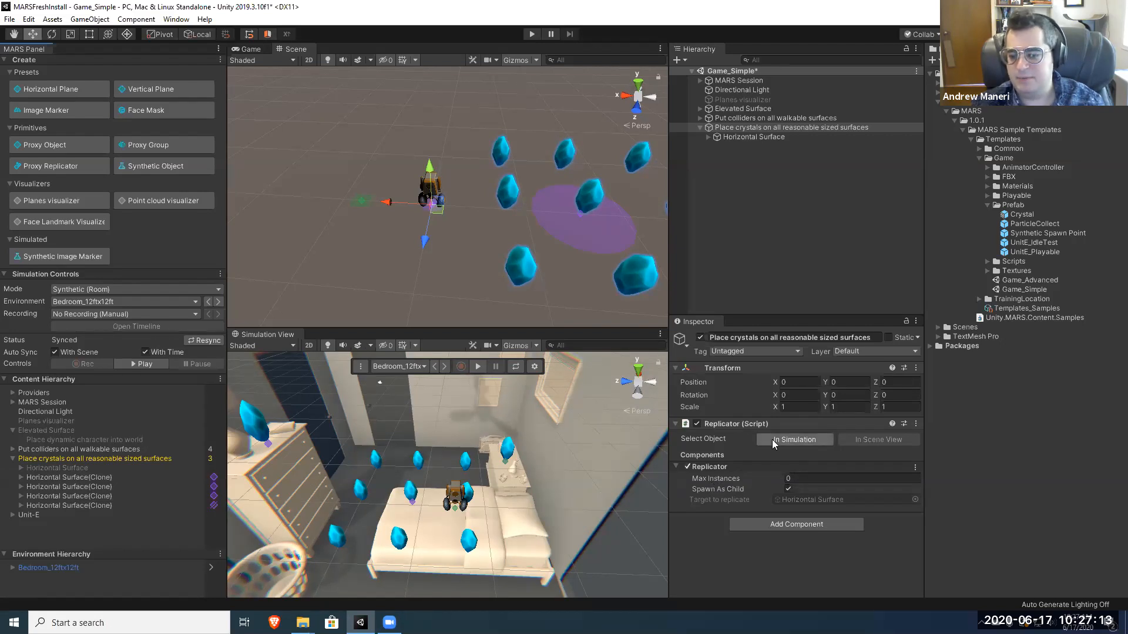
click(699, 127)
Step: Examine the "Put colliders on all walkable surfaces" replicator and all components of its "Surface that can fit character" child
click(699, 117)
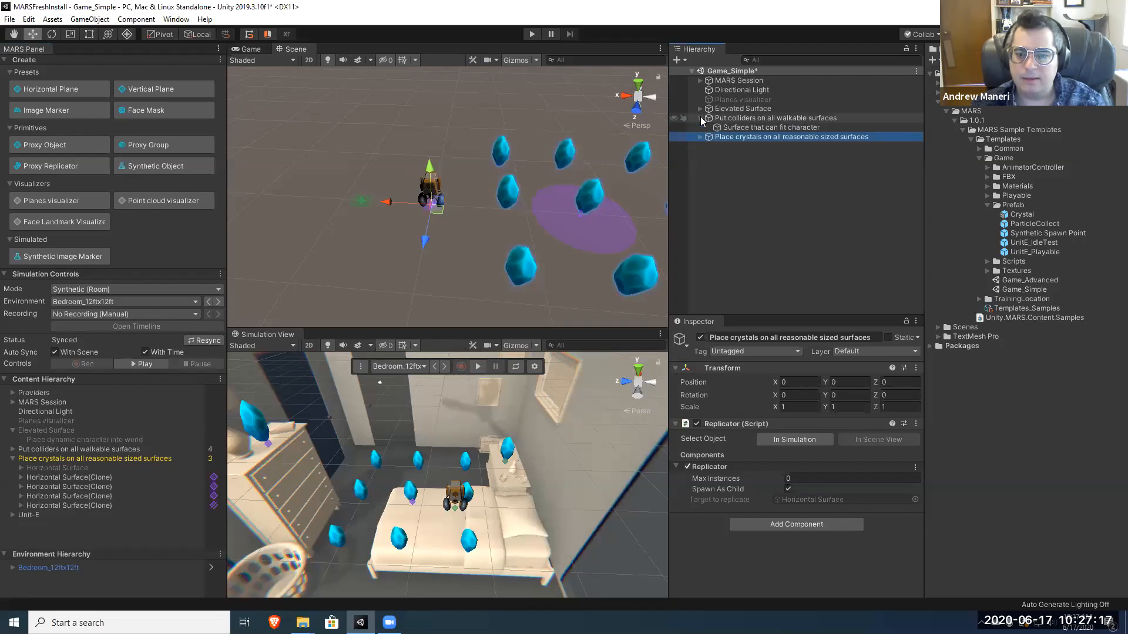
click(725, 119)
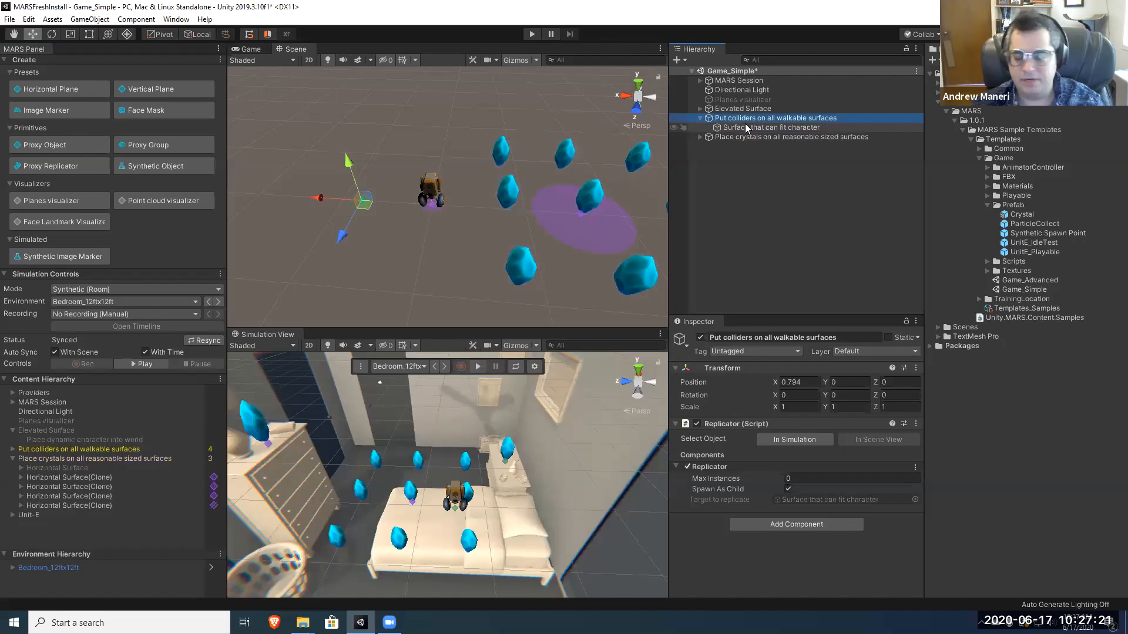
click(746, 128)
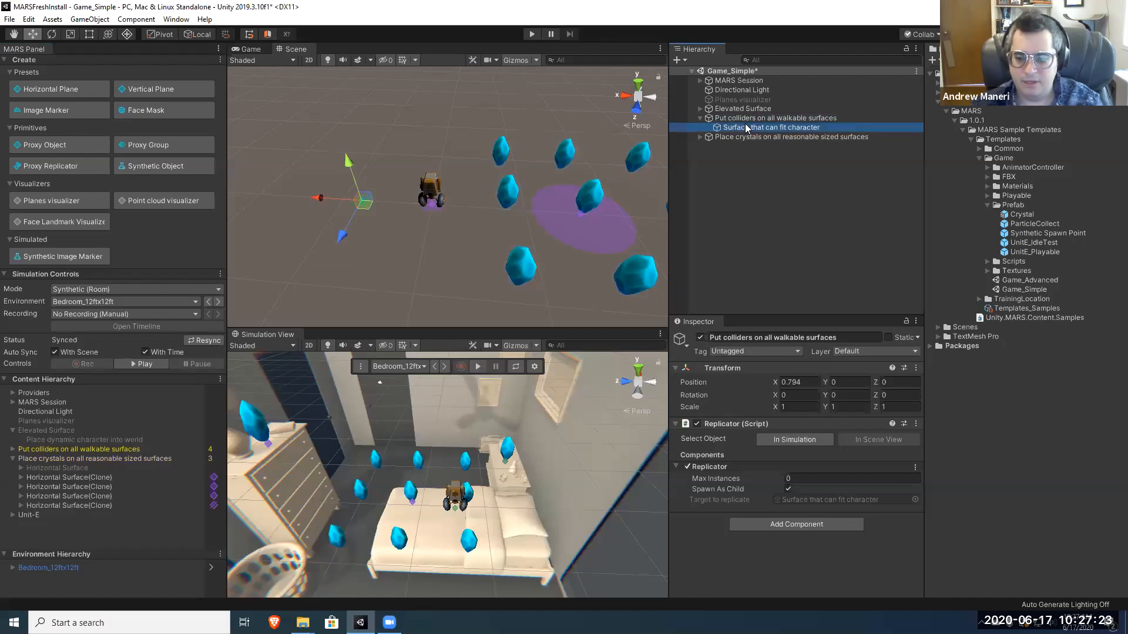
scroll(822, 514, down, 3)
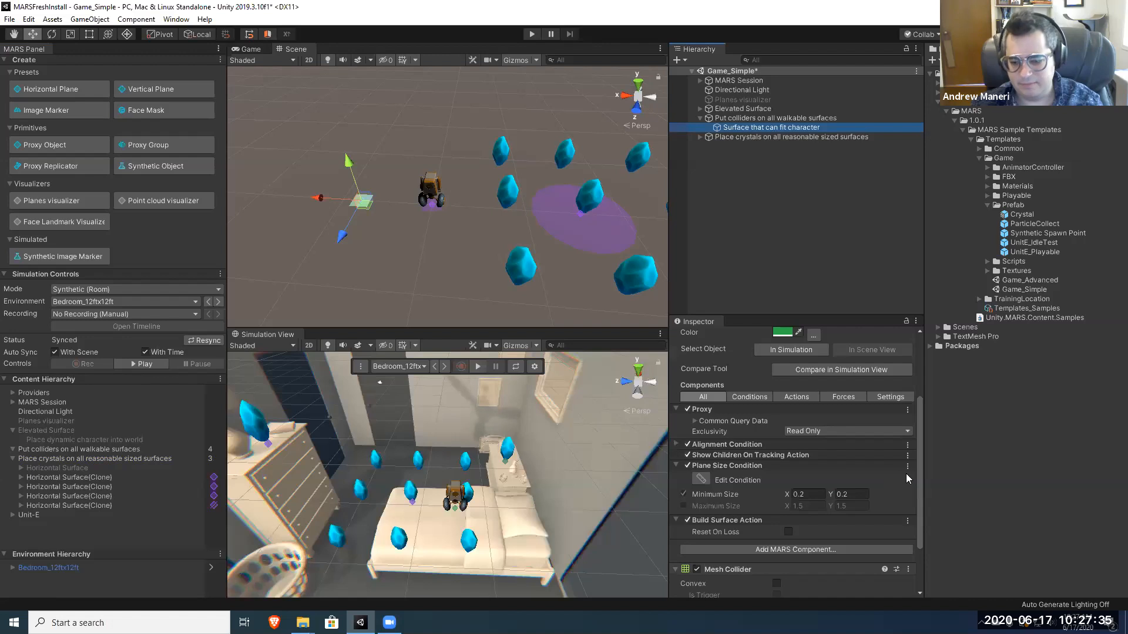
drag(917, 470, 922, 500)
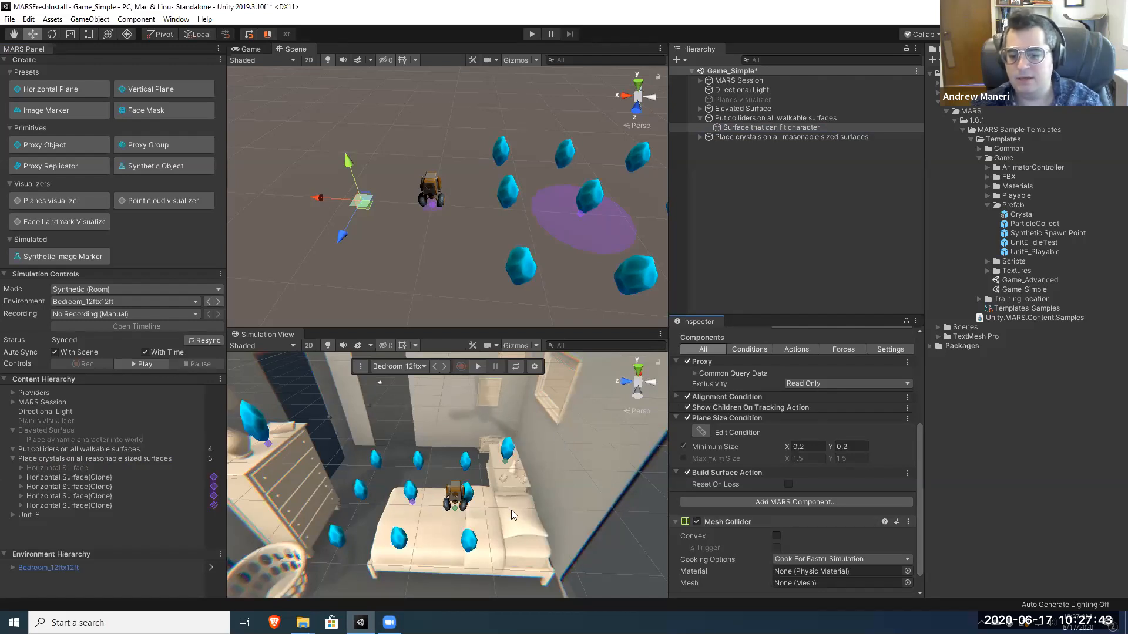
scroll(770, 517, down, 1)
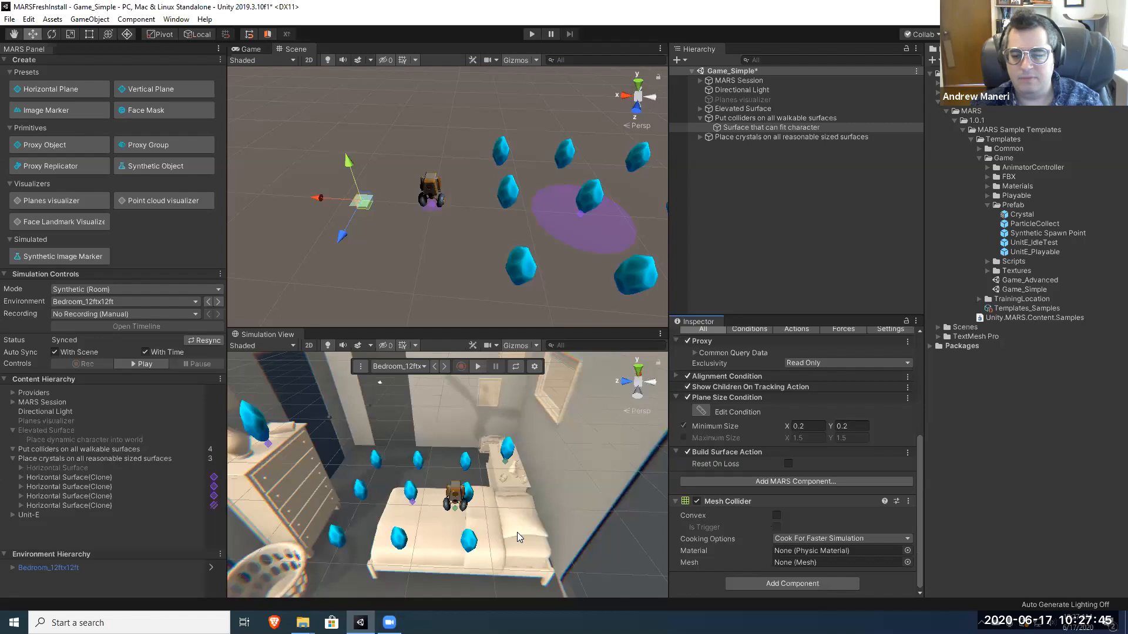
Step: Enable the Planes visualizer object, view the bed up close in the simulation, and reselect the "Surface that can fit character" proxy
alt+drag(414, 469, 406, 493)
click(764, 99)
click(700, 337)
key(w)
key(d)
right_drag(517, 448, 462, 491)
key(s)
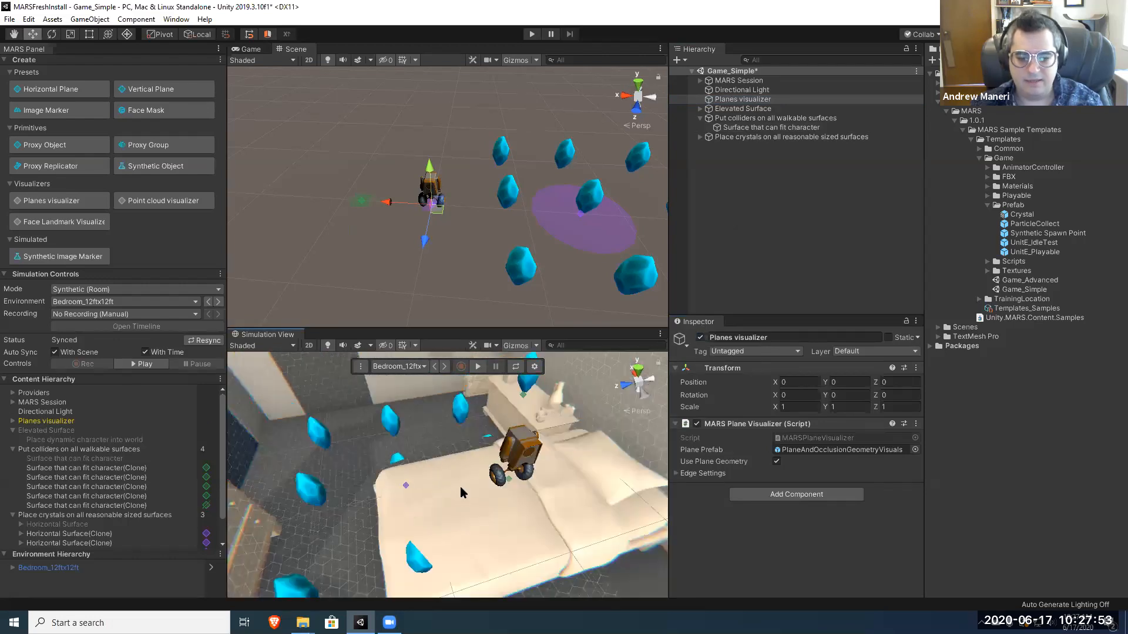
click(781, 128)
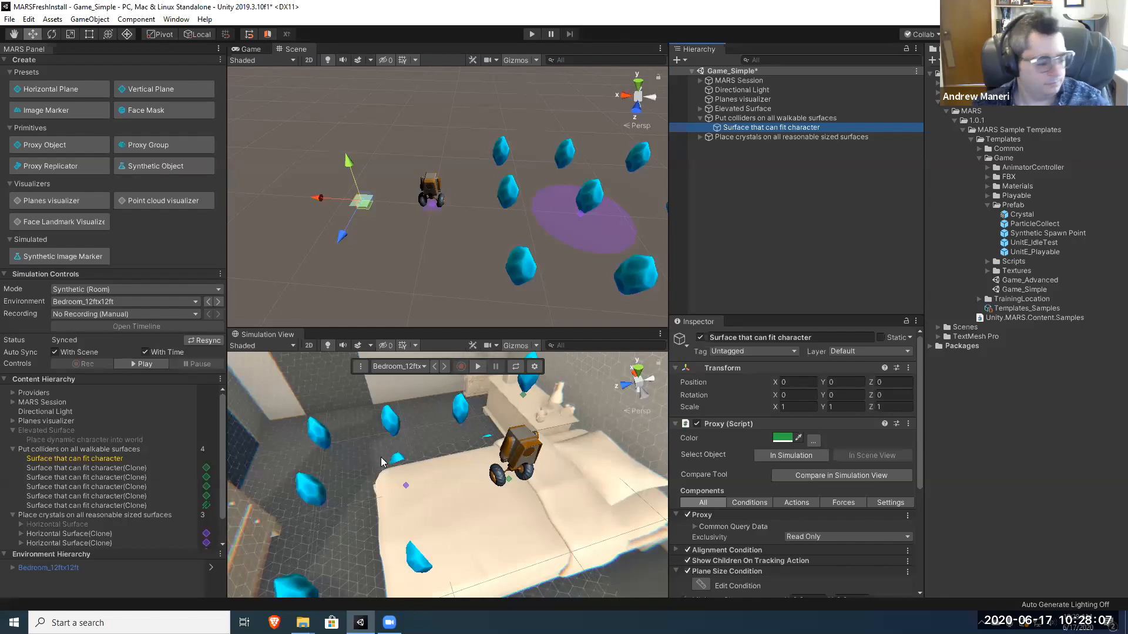
Step: Enlarge the Simulation View and set its view type to Device (Camera controls)
drag(524, 333, 524, 294)
right_drag(424, 409, 398, 400)
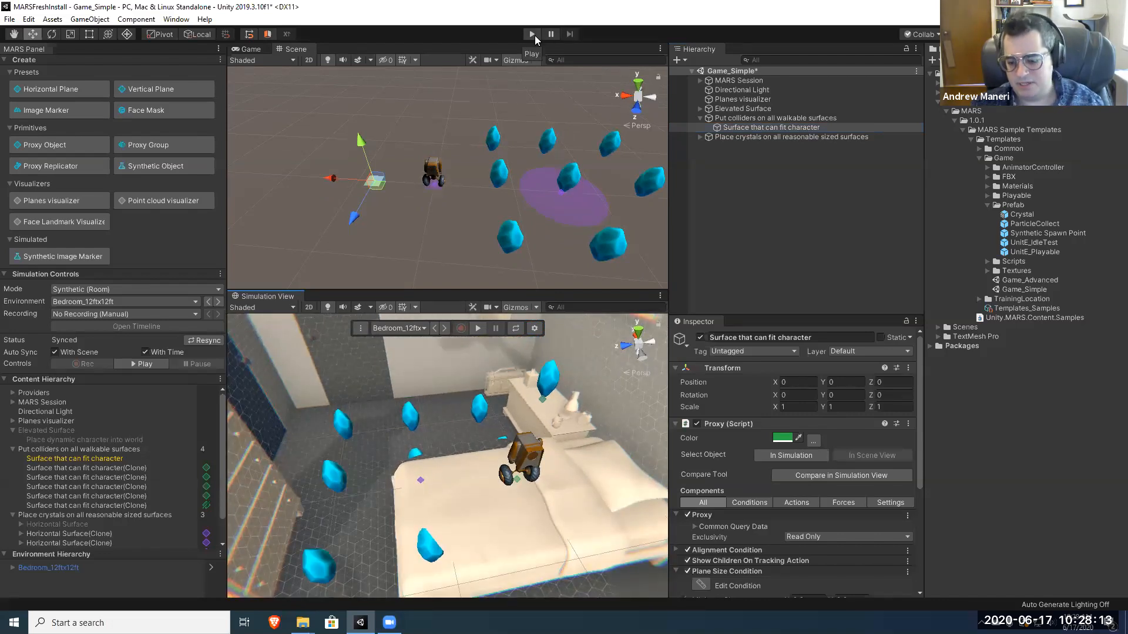
click(361, 328)
click(446, 359)
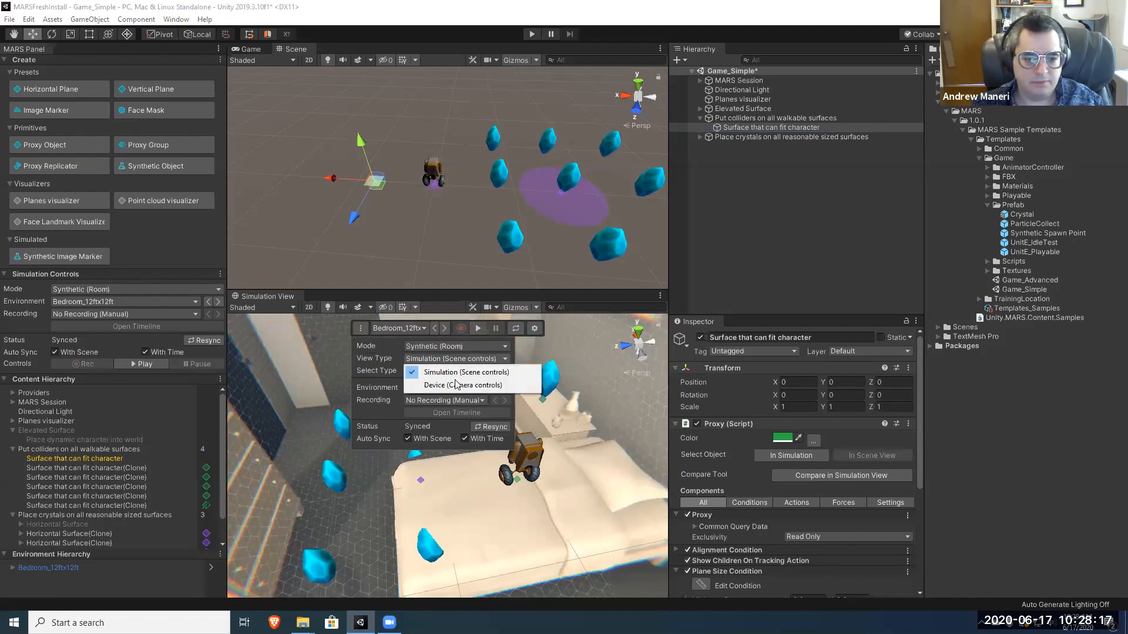
click(448, 377)
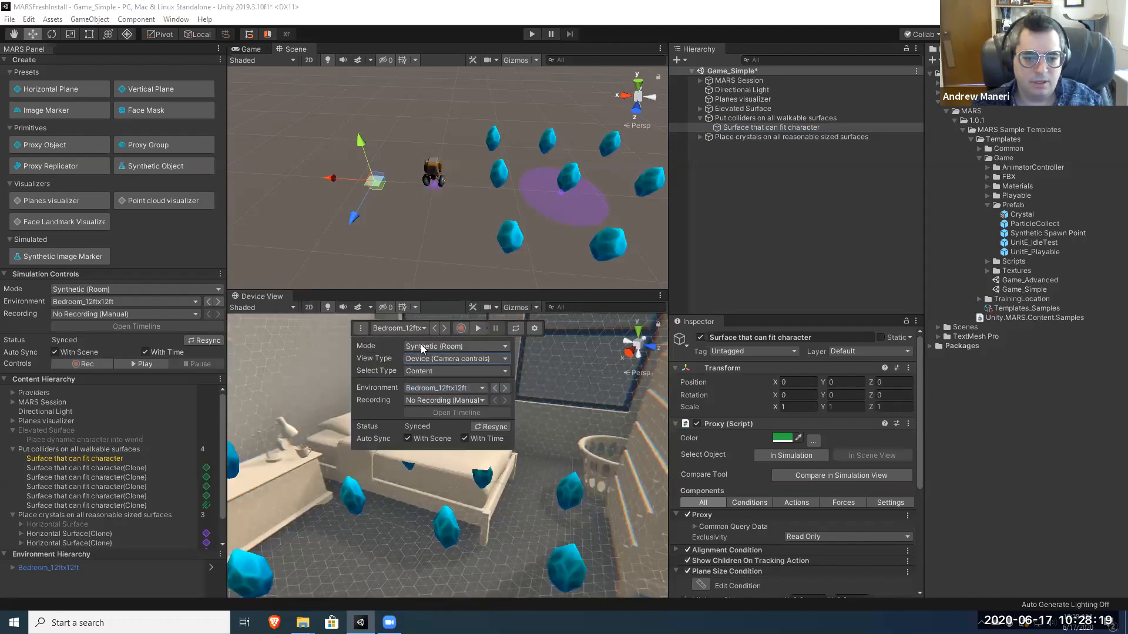
Step: Run the simulation and move the device camera around the bedroom to scan the bed, dresser and floor surfaces
click(478, 329)
middle_drag(457, 437, 427, 483)
mouse_move(427, 483)
right_down()
mouse_move(375, 524)
mouse_move(465, 487)
mouse_move(331, 471)
right_up()
key(w)
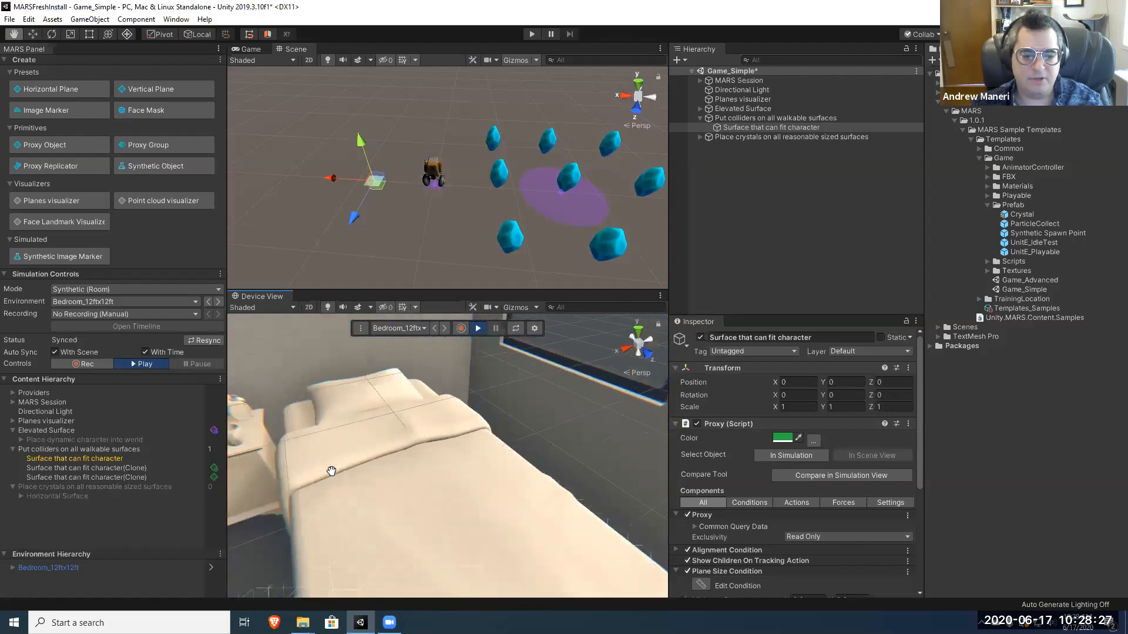
key(a)
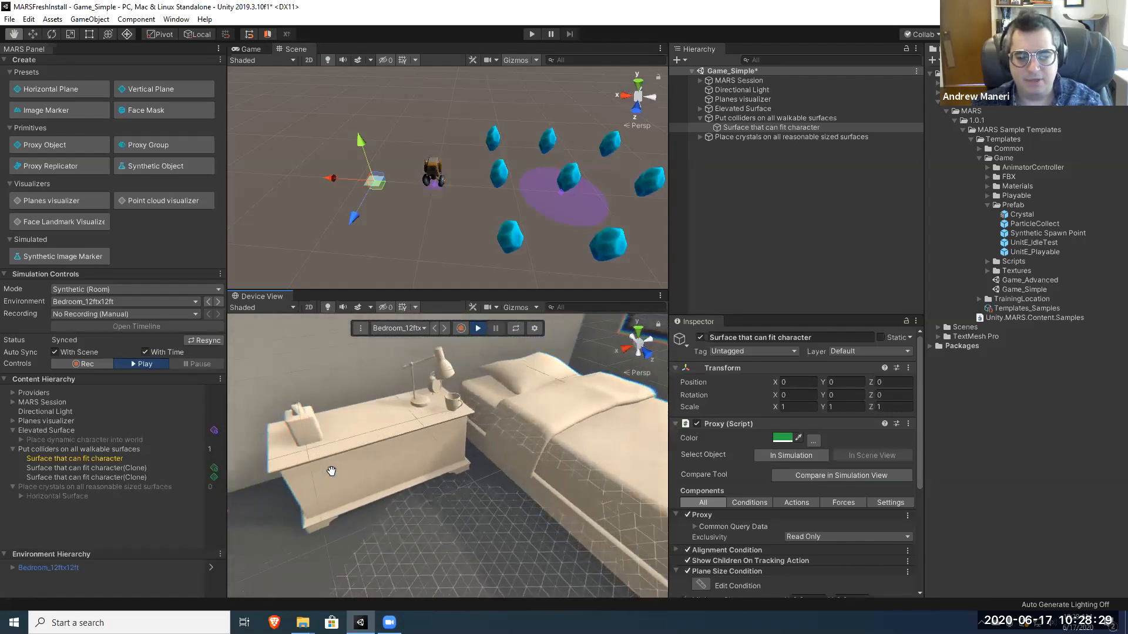
key(a)
right_drag(332, 471, 443, 470)
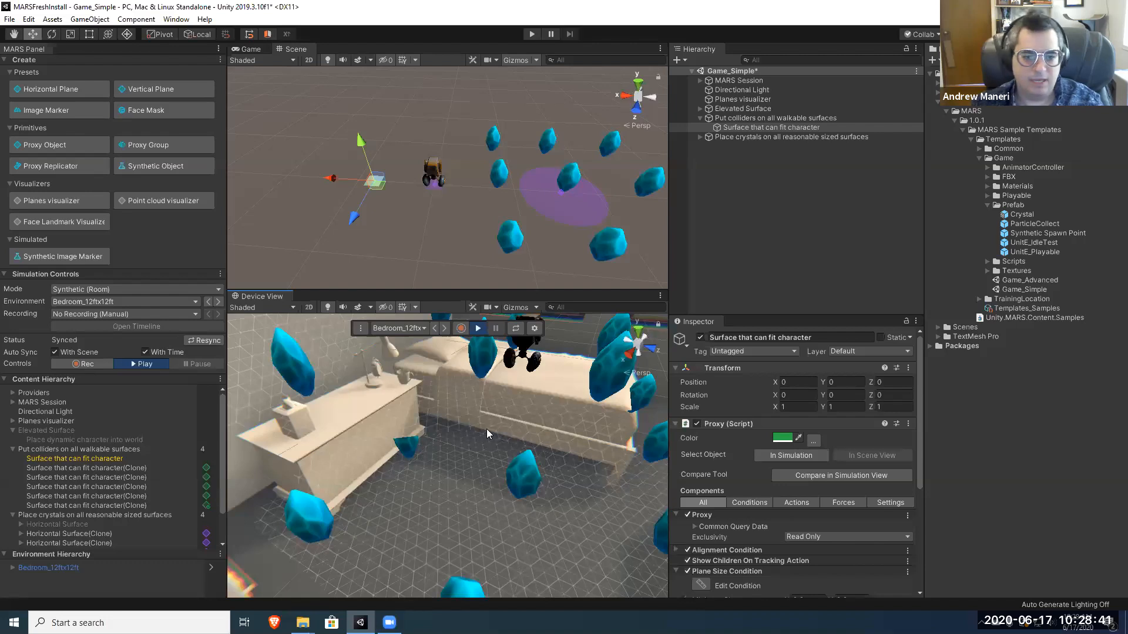
key(d)
right_drag(479, 429, 177, 432)
key(w)
key(a)
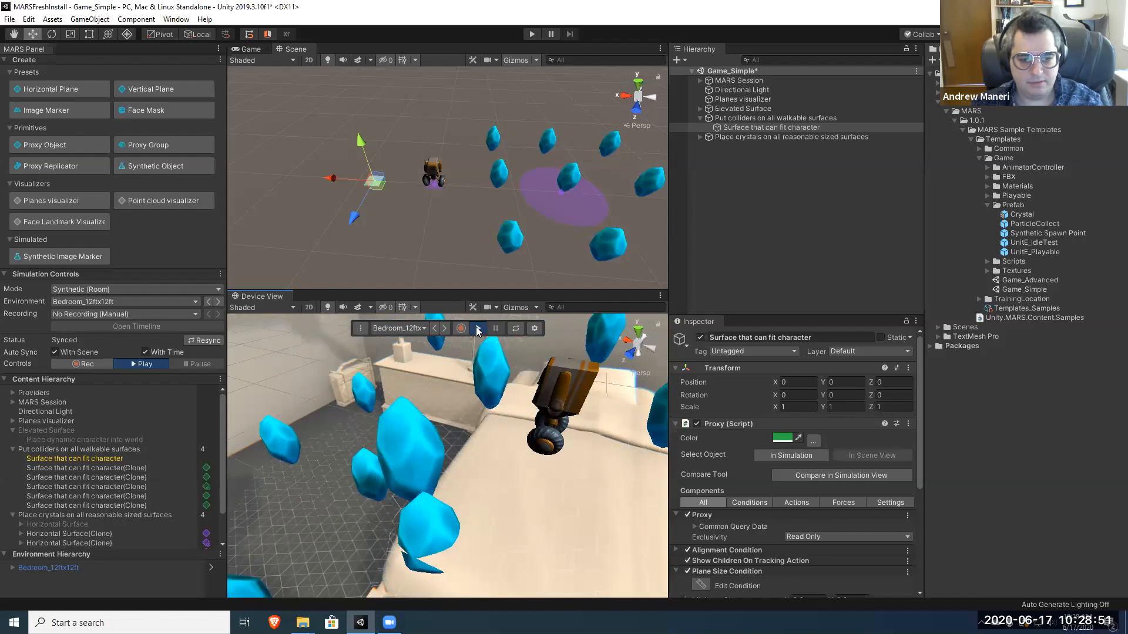
Step: Open the Factory Training template without saving the Game_Simple scene, and close the template chooser
click(176, 20)
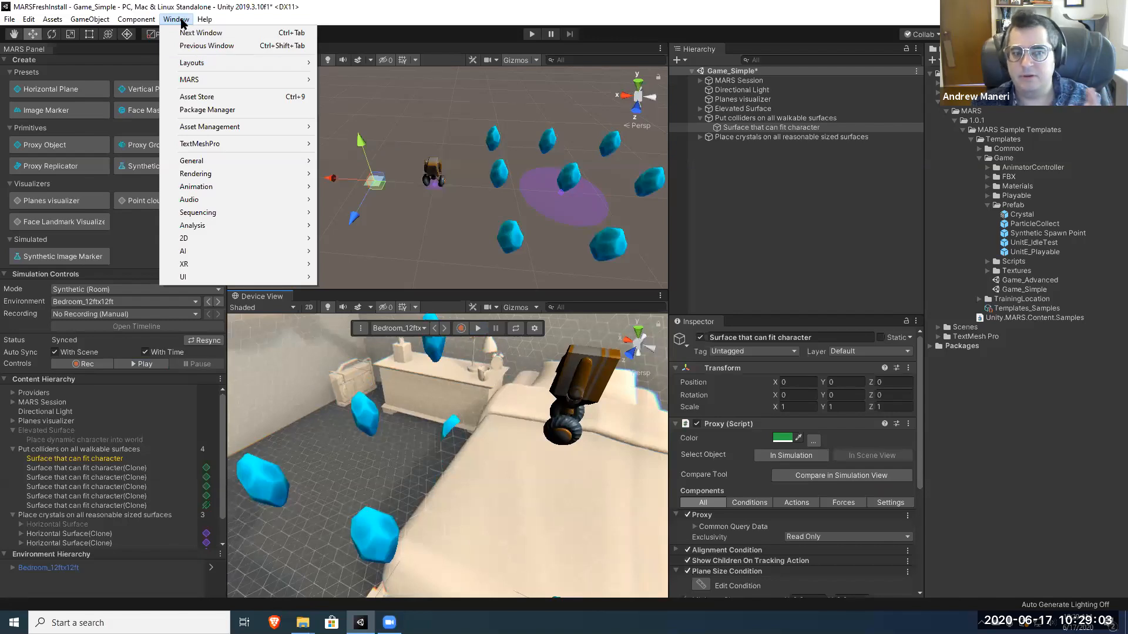
mouse_move(198, 80)
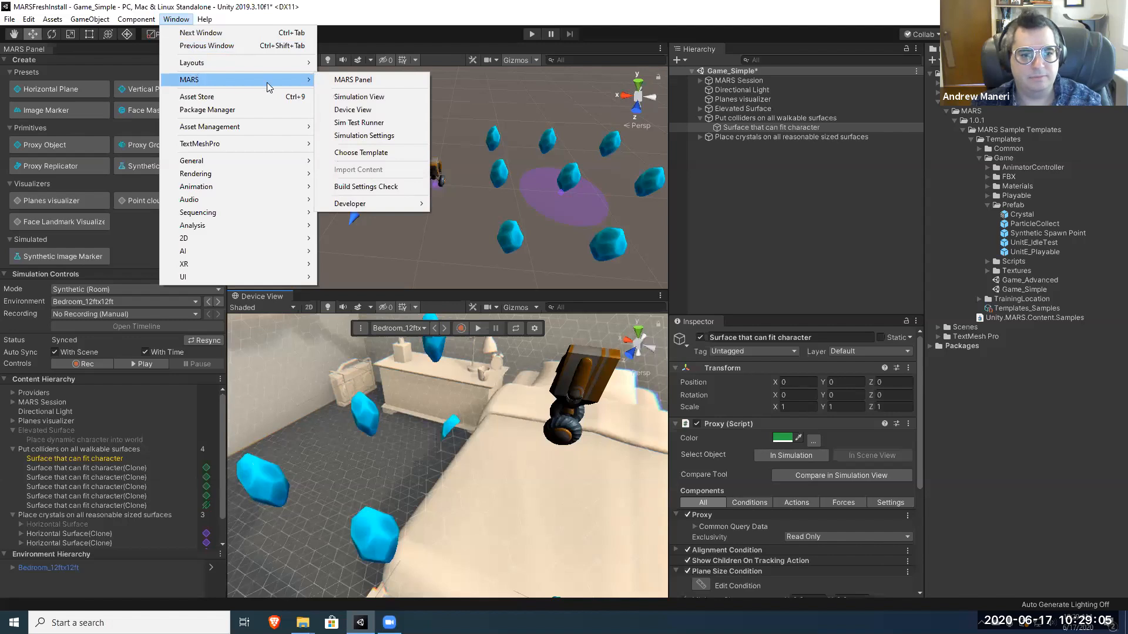
click(402, 152)
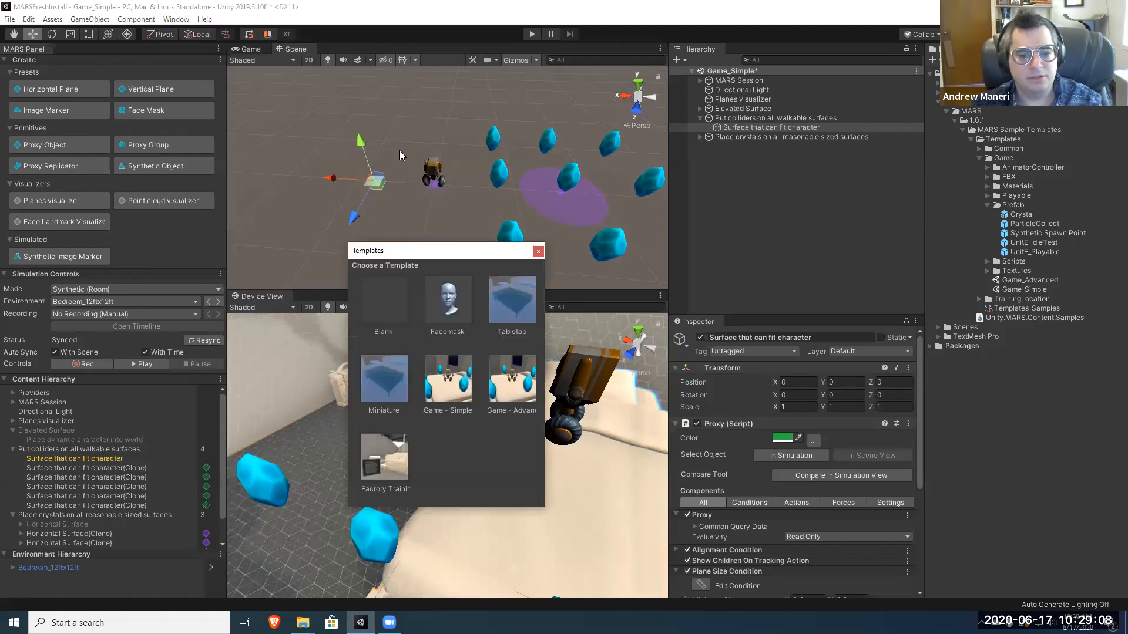
click(386, 452)
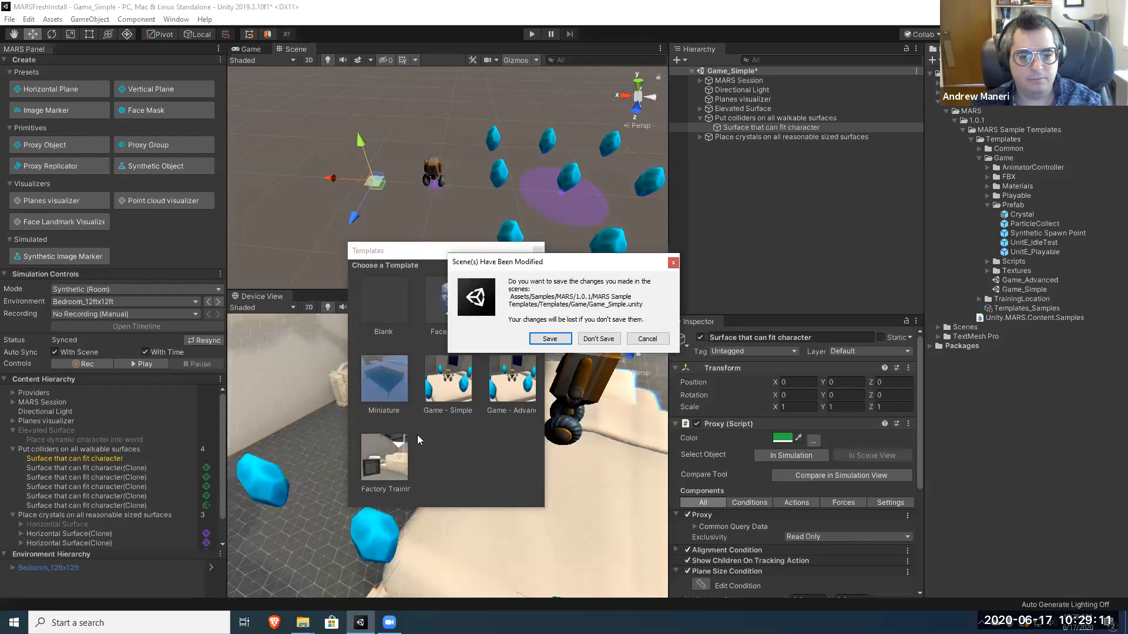
click(593, 339)
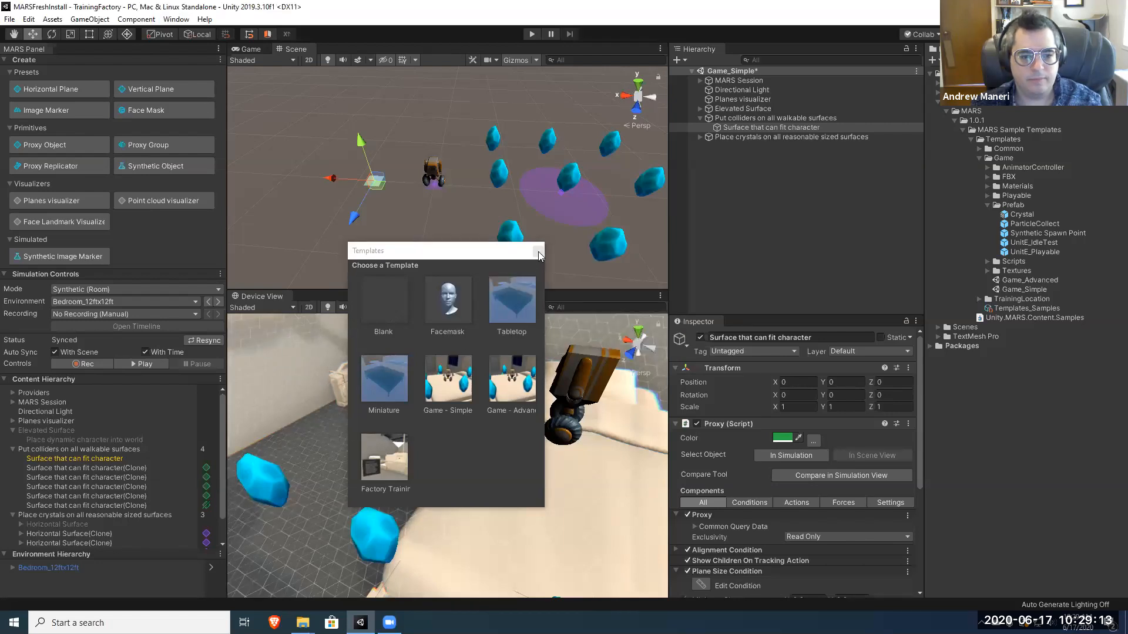
click(537, 253)
Step: Set the simulation environment to Factory_180ftx101ft
click(363, 327)
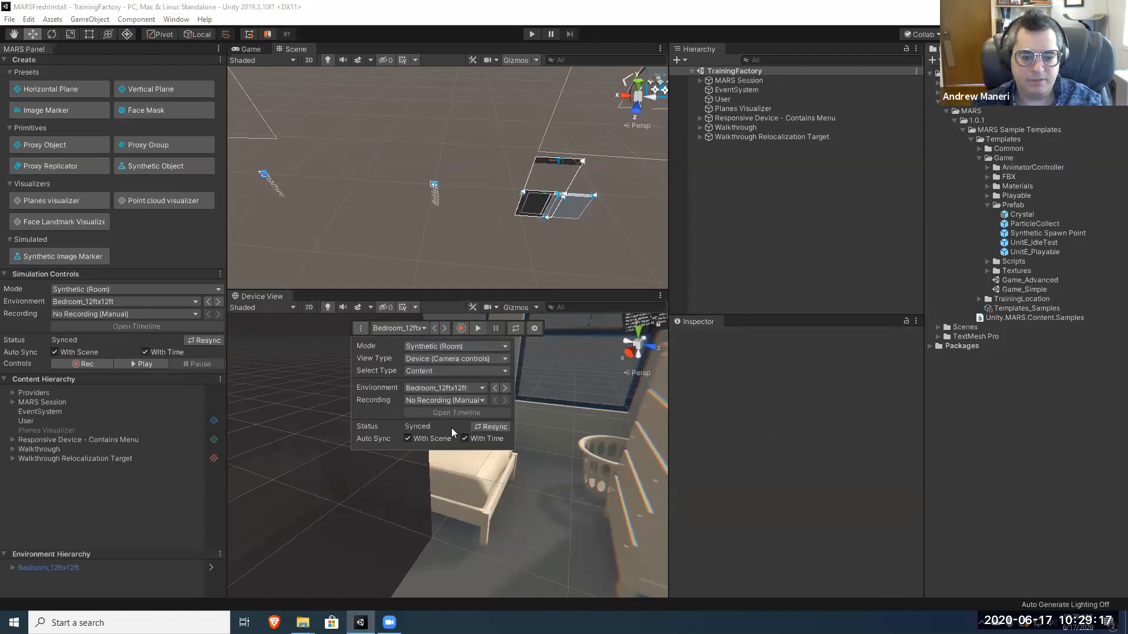
click(445, 388)
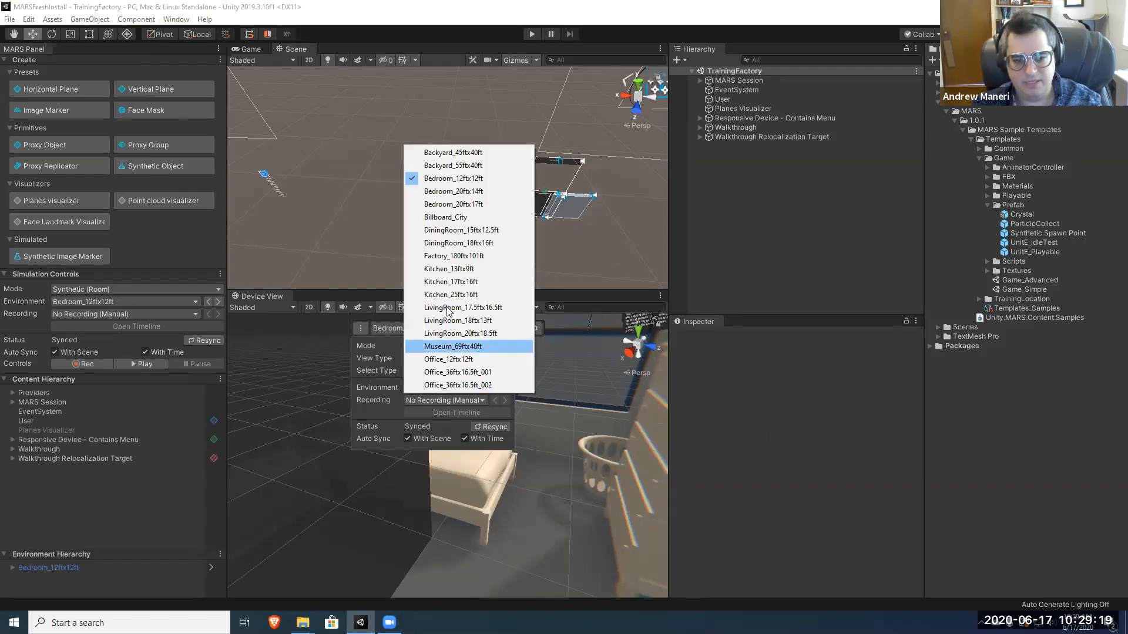
click(477, 256)
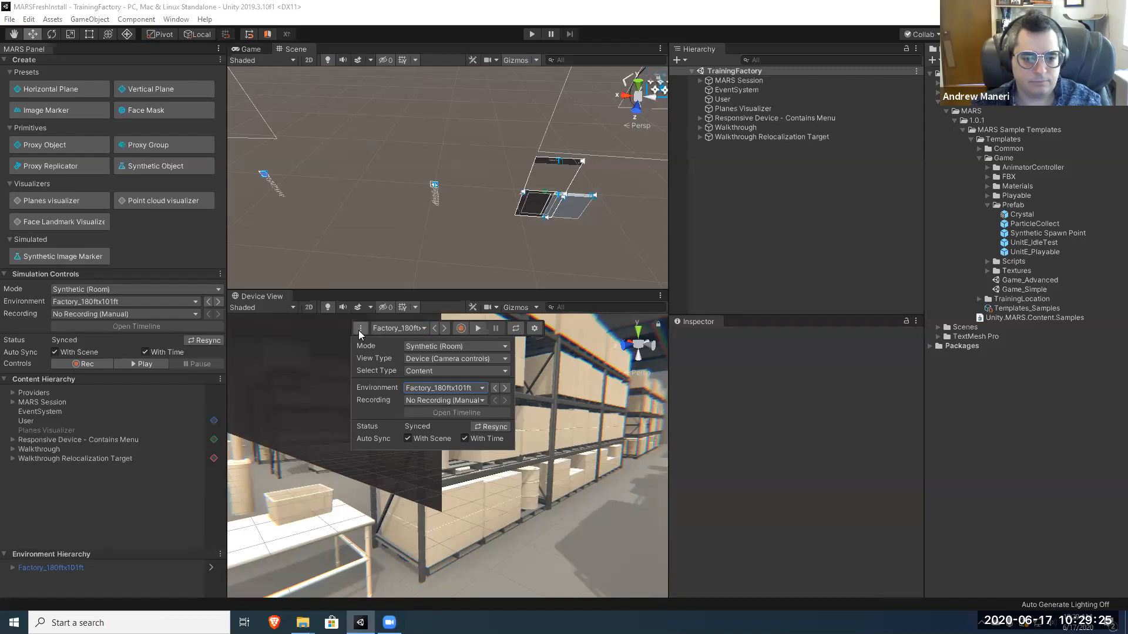
Step: Set the view type to Simulation (Scene controls) and turn the view toward the machine on the factory floor
click(446, 355)
click(458, 370)
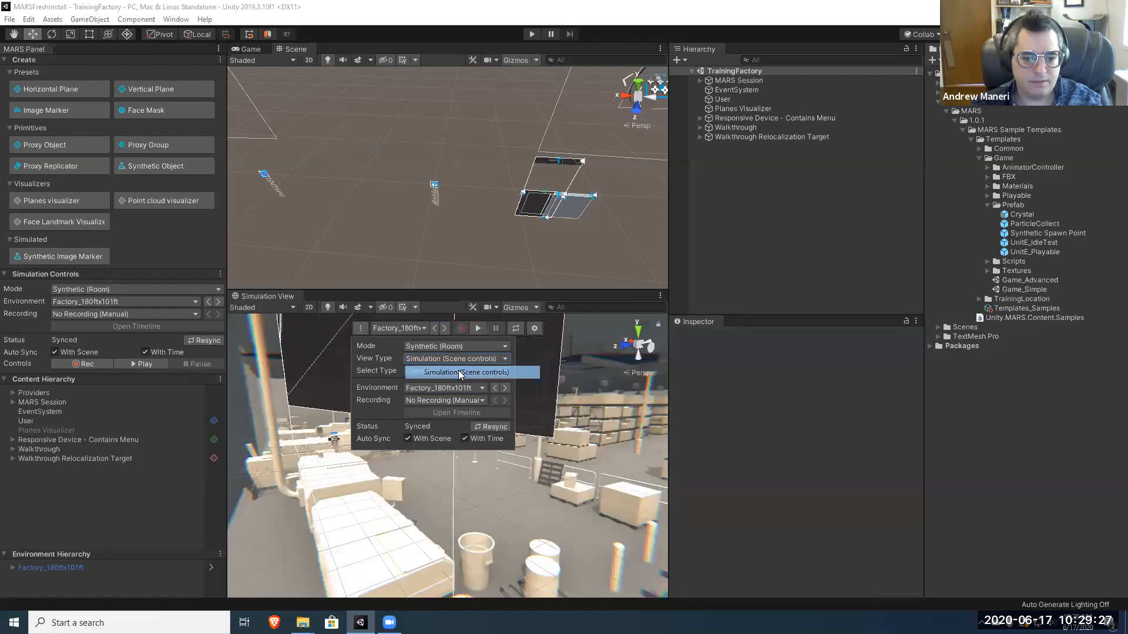
click(593, 355)
right_drag(448, 440, 367, 418)
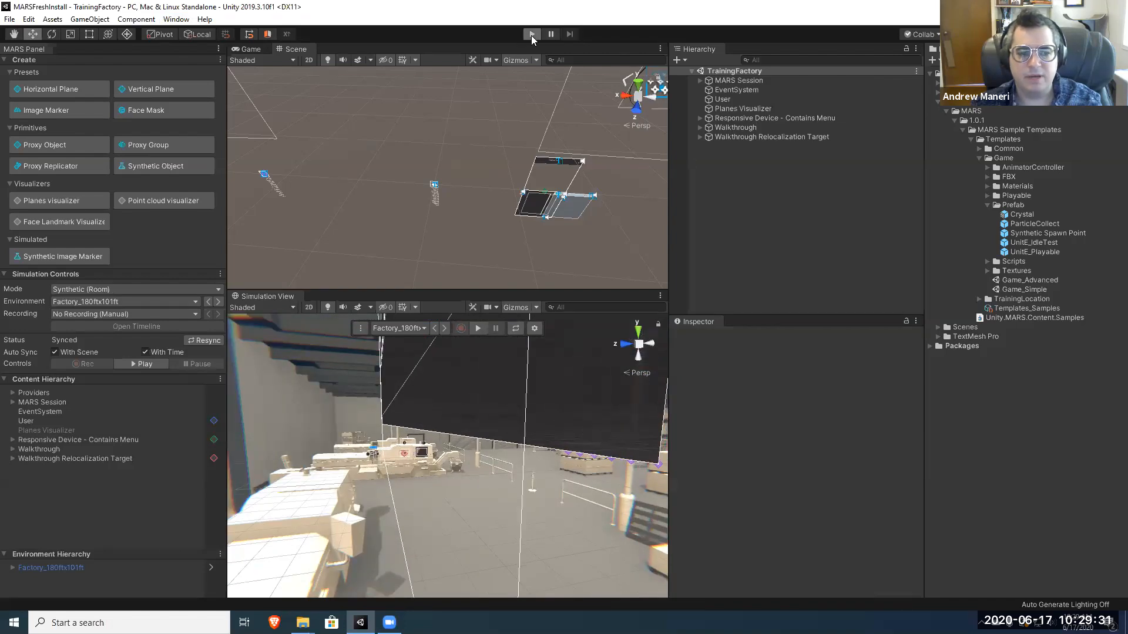
Step: Enter Play mode, enlarge the Game view and turn the device camera toward the machine across the factory floor
click(531, 34)
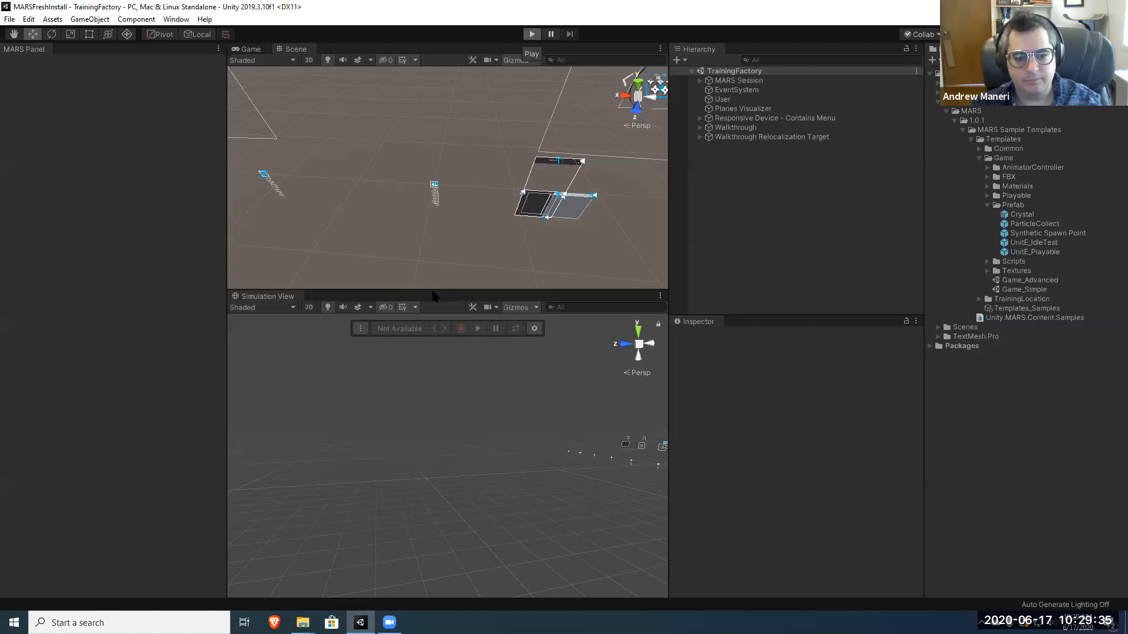
drag(434, 290, 431, 484)
right_drag(485, 282, 339, 290)
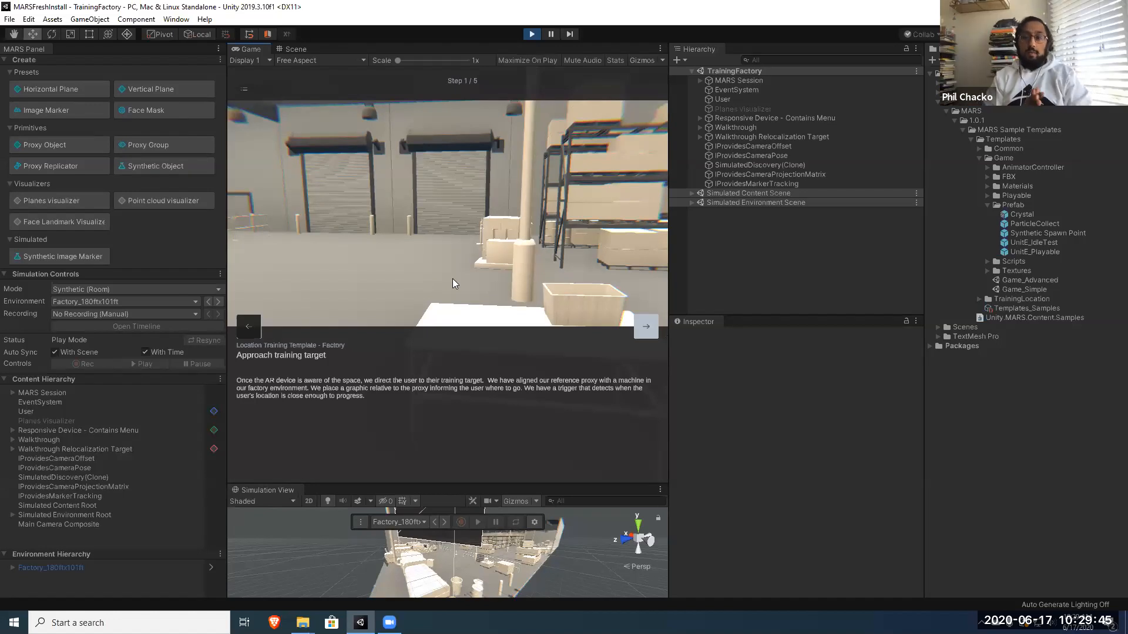
right_drag(528, 269, 351, 293)
key(w)
key(a)
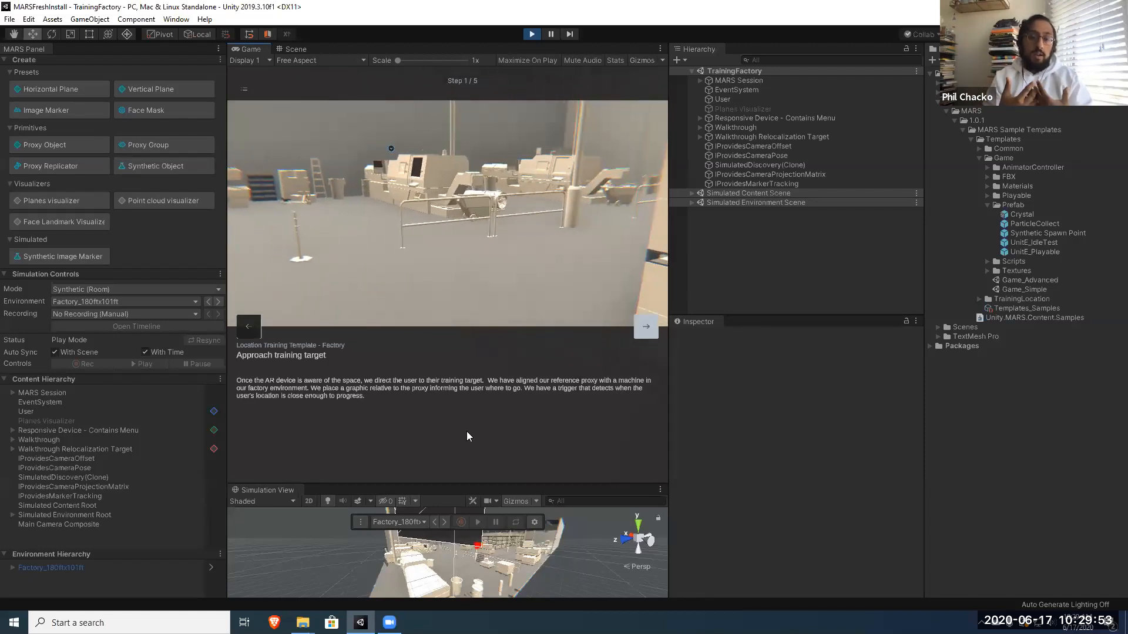
Step: Move the device camera up to the image marker on the machine to complete the Approach training target step
drag(465, 483, 465, 503)
right_drag(471, 337, 528, 303)
key(w)
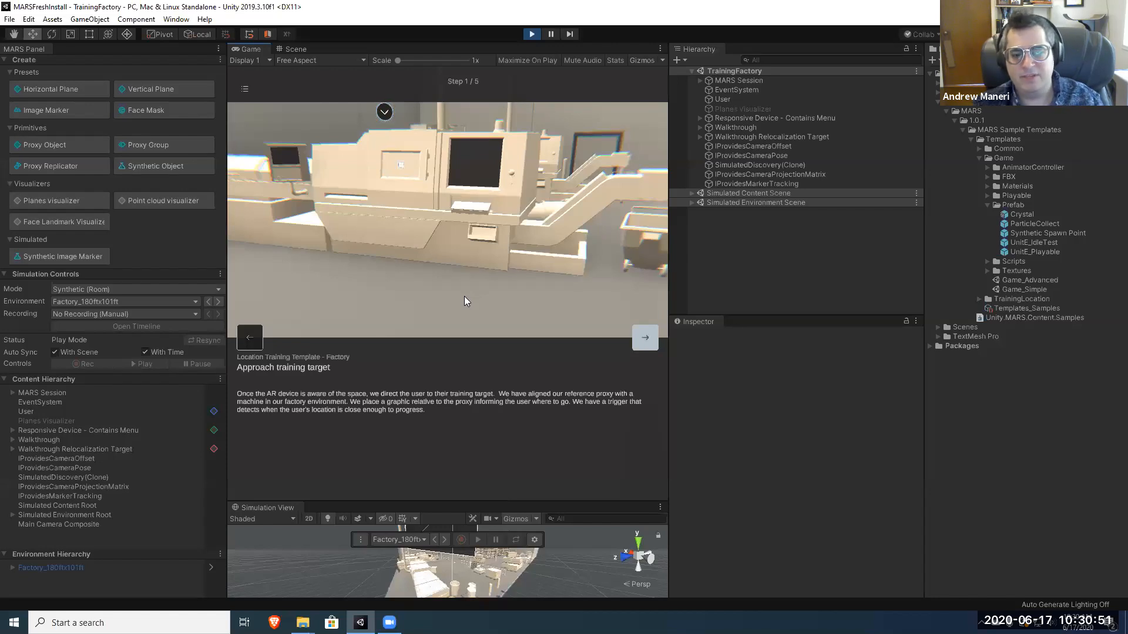
right_drag(411, 289, 422, 265)
key(w)
key(w)
key(w)
key(s)
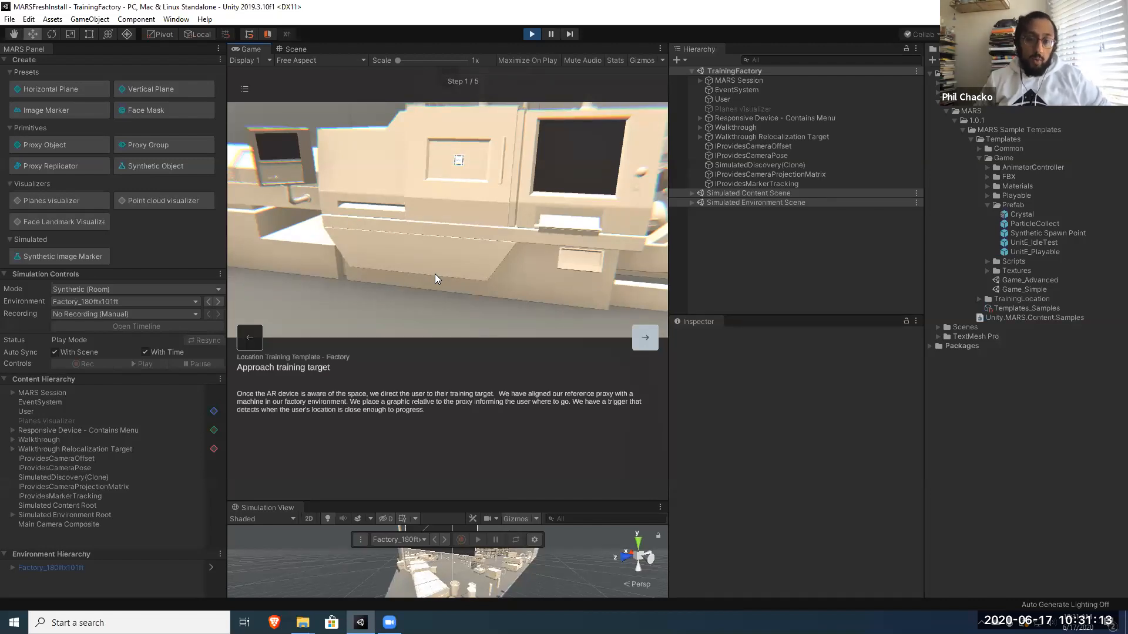
mouse_move(368, 260)
right_down()
mouse_move(363, 251)
mouse_move(382, 265)
mouse_move(330, 259)
right_up()
key(w)
key(w)
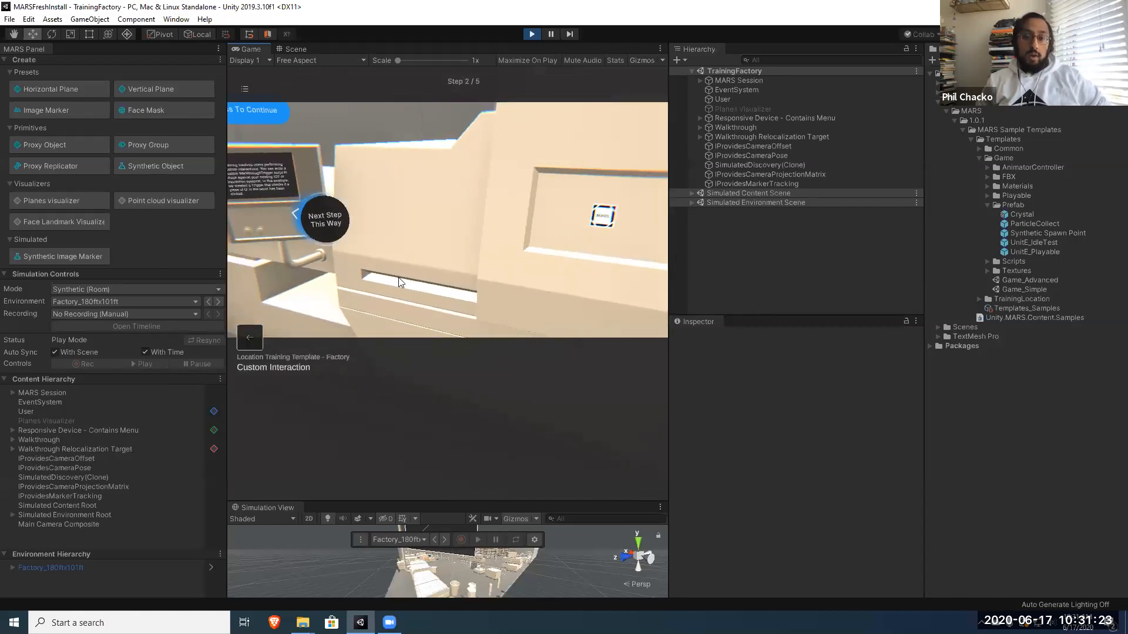
Step: Bring the device camera to the machine's small instruction screen and trigger Press To Continue to complete the Custom Interaction step
right_drag(396, 275, 355, 271)
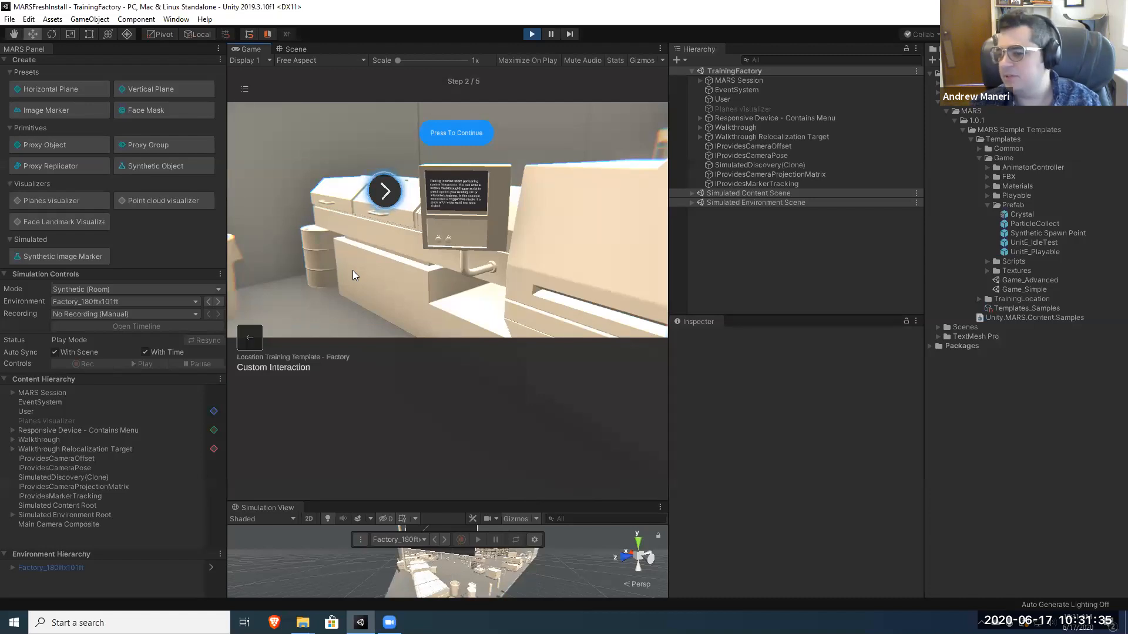
mouse_move(355, 268)
right_down()
mouse_move(554, 266)
mouse_move(558, 277)
mouse_move(445, 273)
mouse_move(427, 234)
mouse_move(443, 165)
right_up()
key(d)
key(w)
key(w)
key(s)
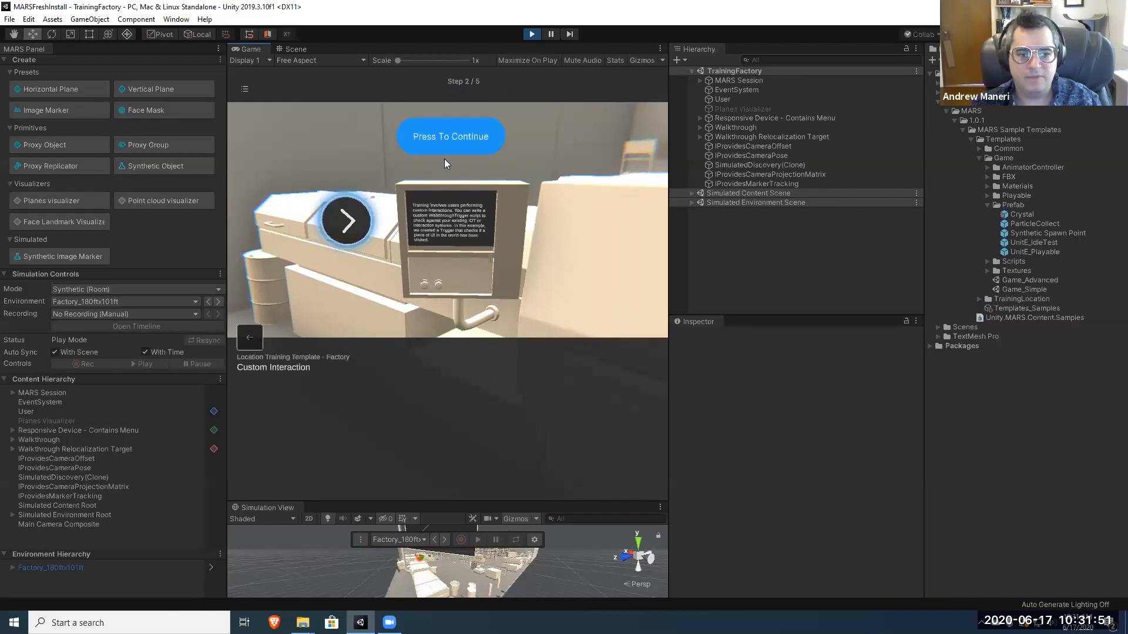
right_drag(444, 159, 519, 195)
click(477, 167)
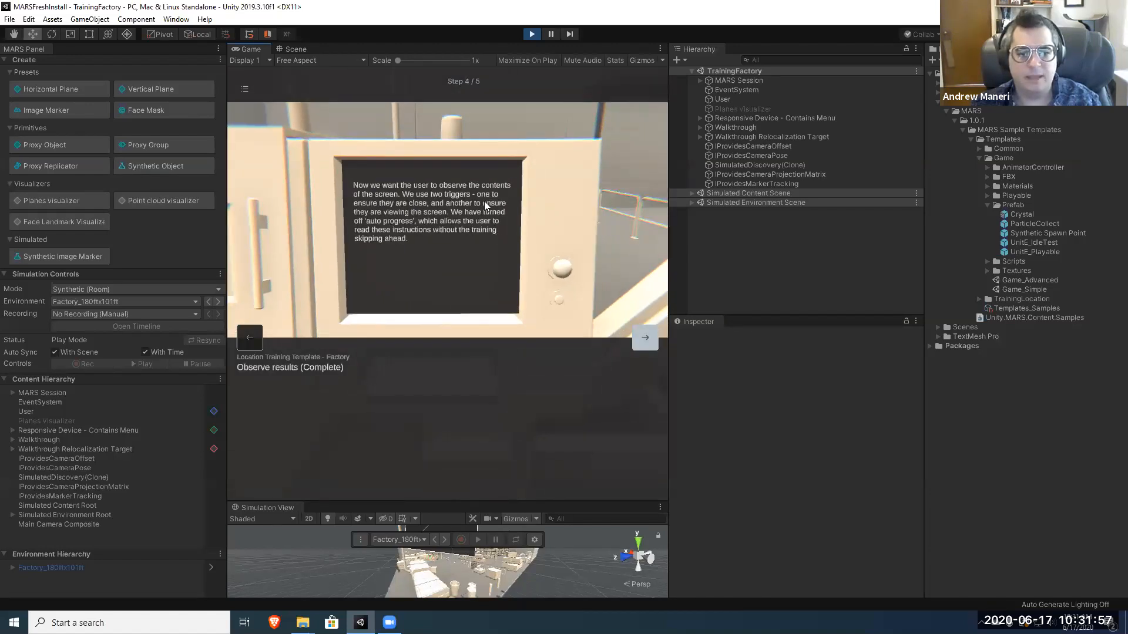
Step: Advance the walkthrough from Observe results to its final step and exit Play mode
click(641, 331)
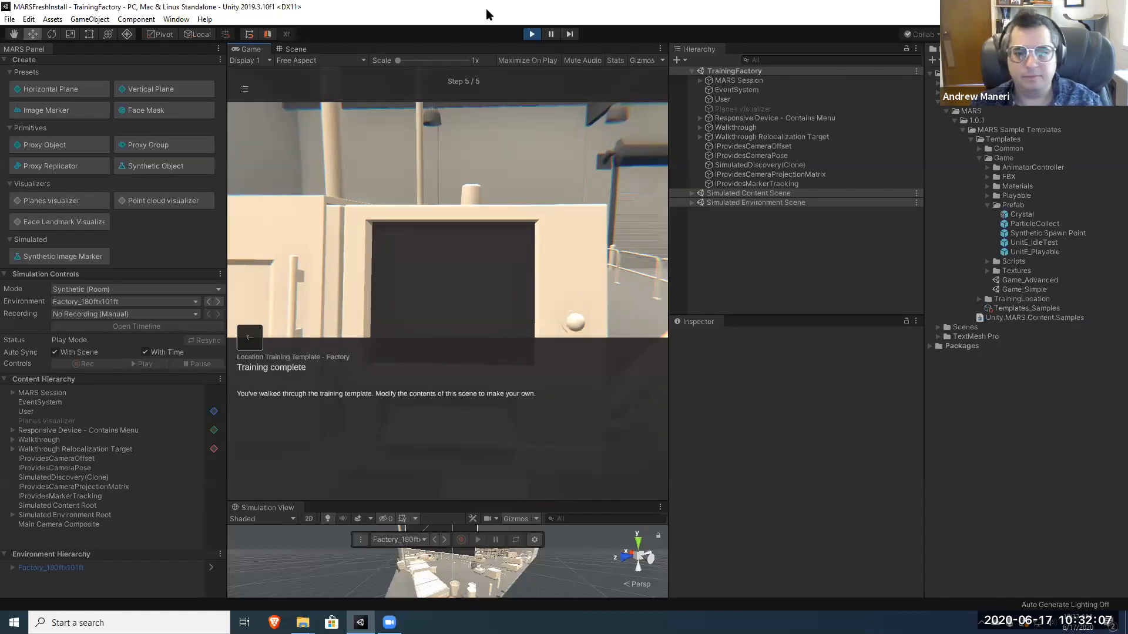
click(532, 35)
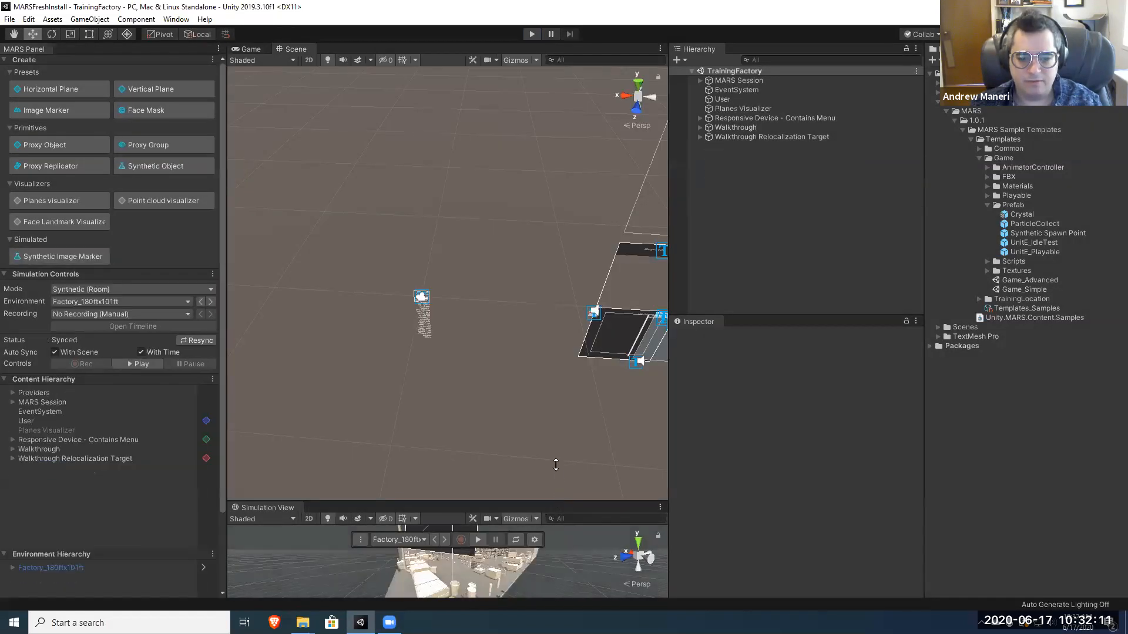
Step: Enlarge the Simulation View and bring it close to the machine with the walkthrough arrows and screens
drag(562, 503, 563, 382)
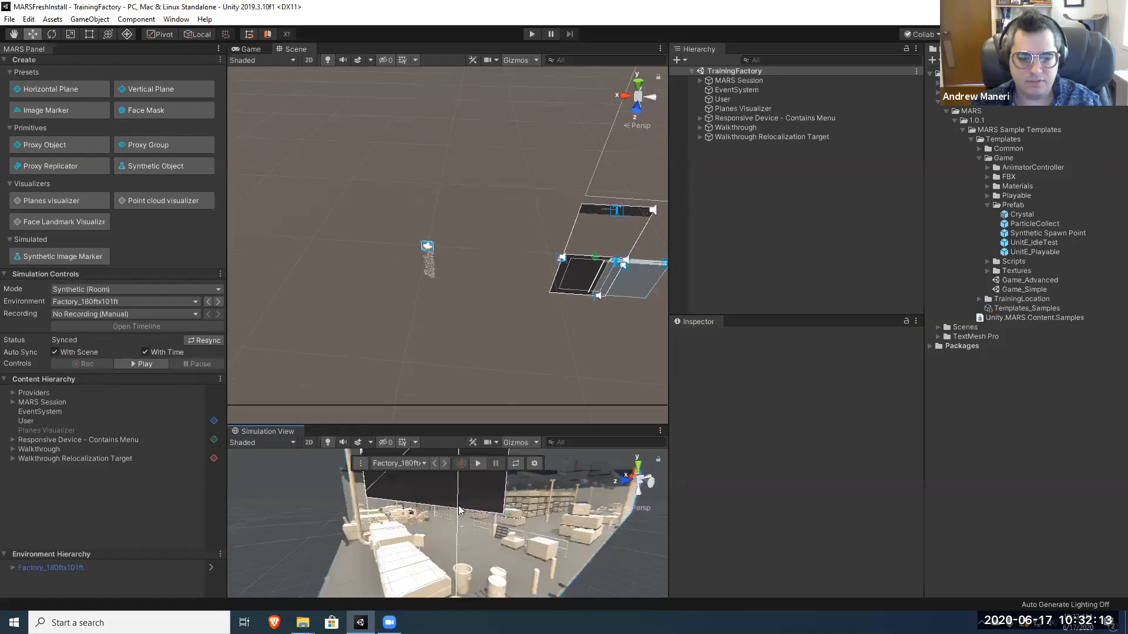
right_drag(421, 483, 464, 487)
key(w)
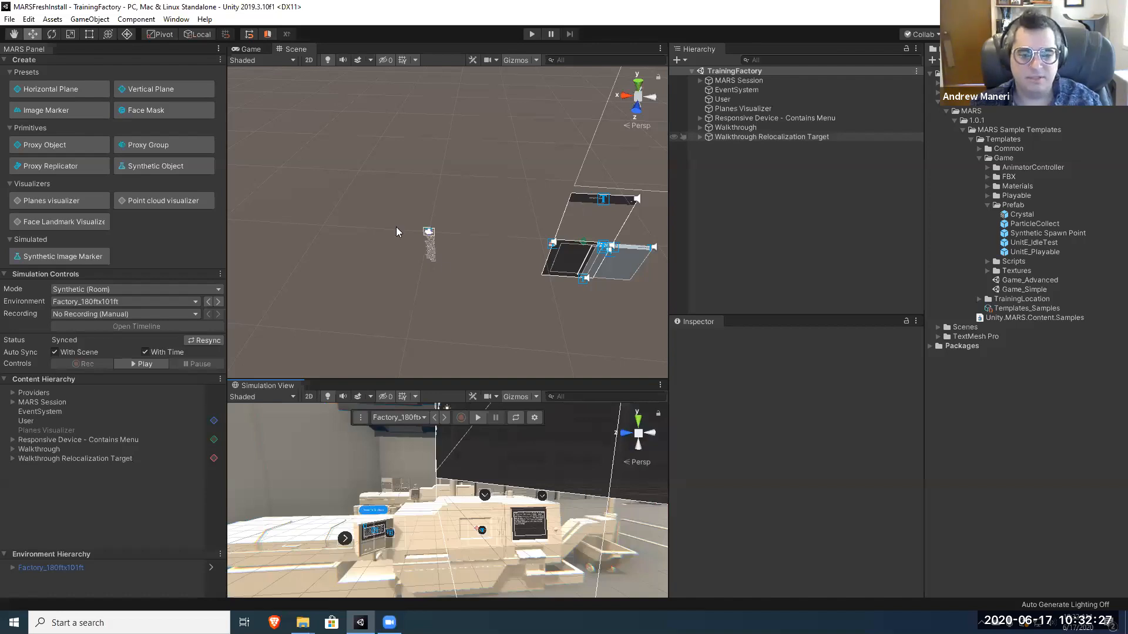
Step: Examine the walkthrough's menu panels and floating instruction text from the front in the Scene view
alt+drag(395, 227, 556, 248)
key(w)
right_drag(511, 158, 500, 167)
key(s)
key(w)
key(d)
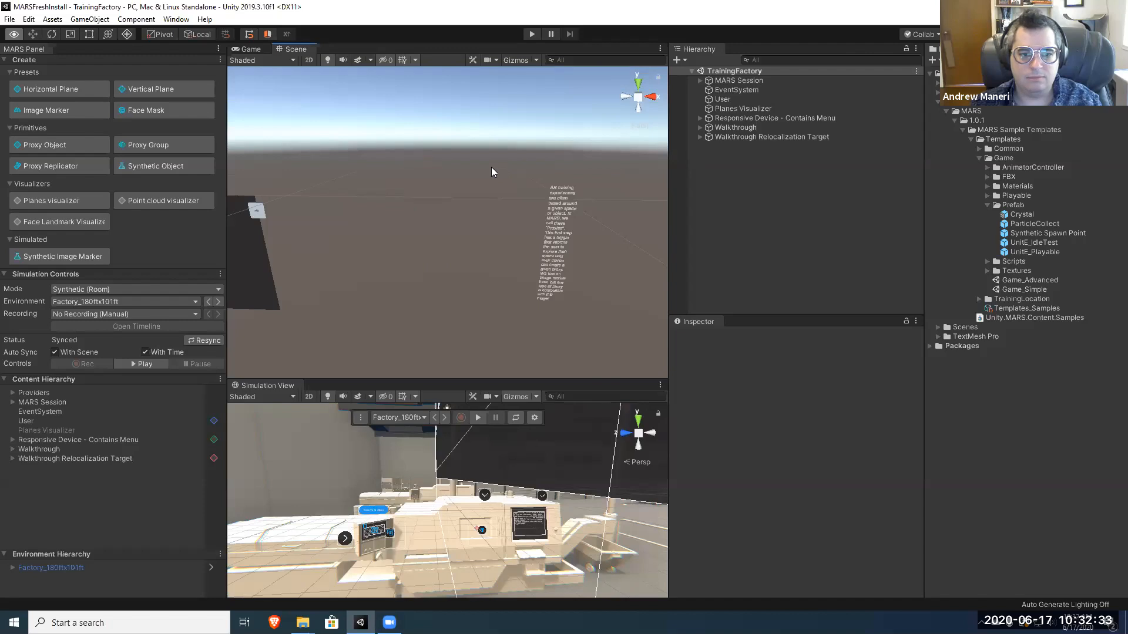
right_drag(420, 209, 443, 205)
key(w)
key(d)
key(s)
key(a)
Step: Examine the custom interaction screen and next-step indicator on the machine in the Simulation View
right_drag(373, 241, 392, 515)
key(a)
key(w)
key(w)
right_drag(500, 483, 500, 464)
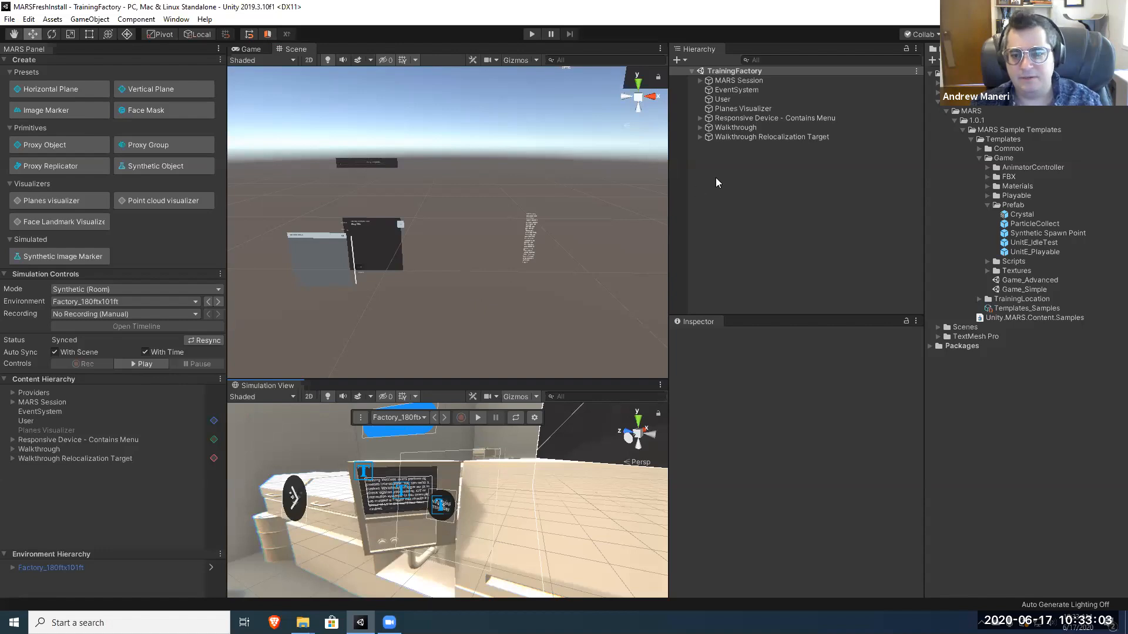
Step: Select the Walkthrough object and expand its Steps list to review the training steps against the machine
click(718, 127)
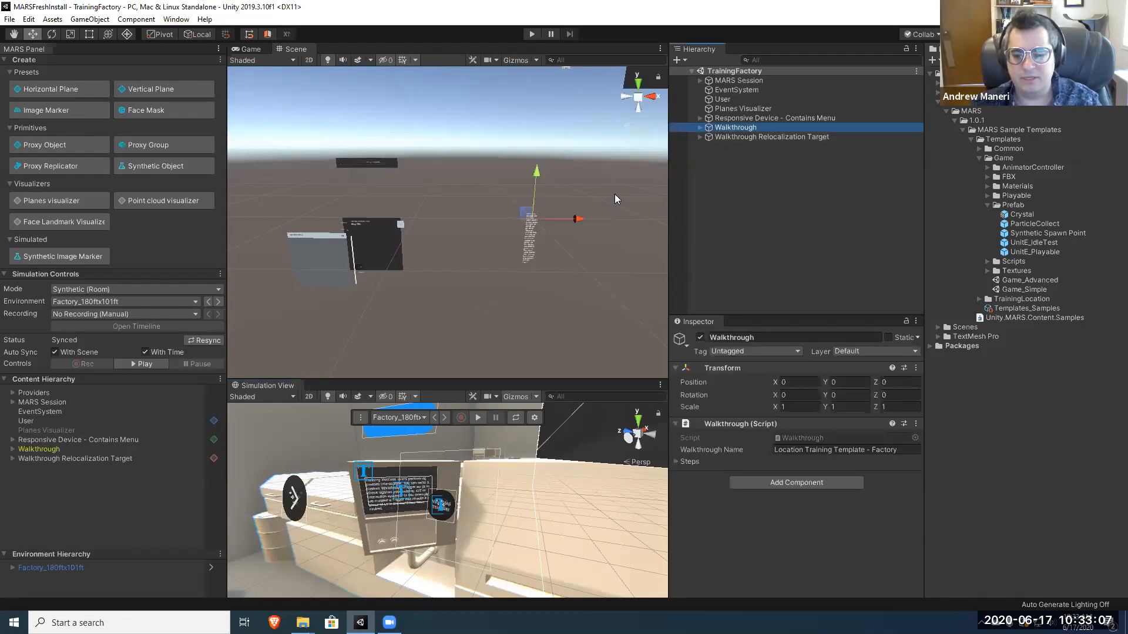
click(676, 462)
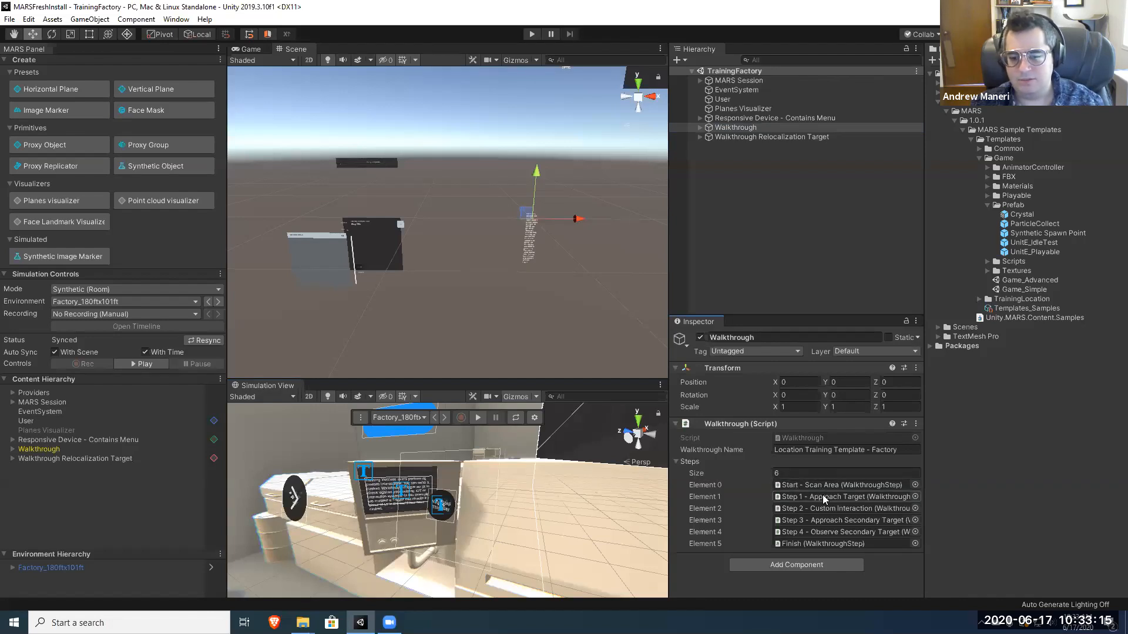
scroll(567, 521, down, 3)
right_drag(566, 521, 588, 521)
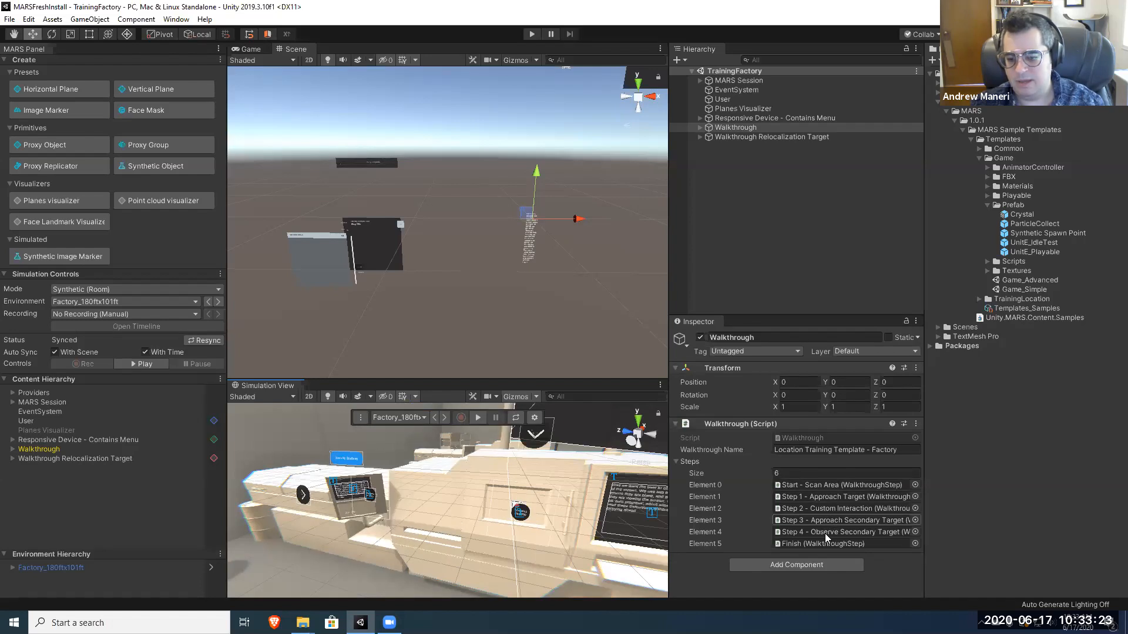
Step: Expand Walkthrough, select Start - Scan Area and review its Visuals, completion options and Proxy Found Trigger in an enlarged Inspector
click(700, 128)
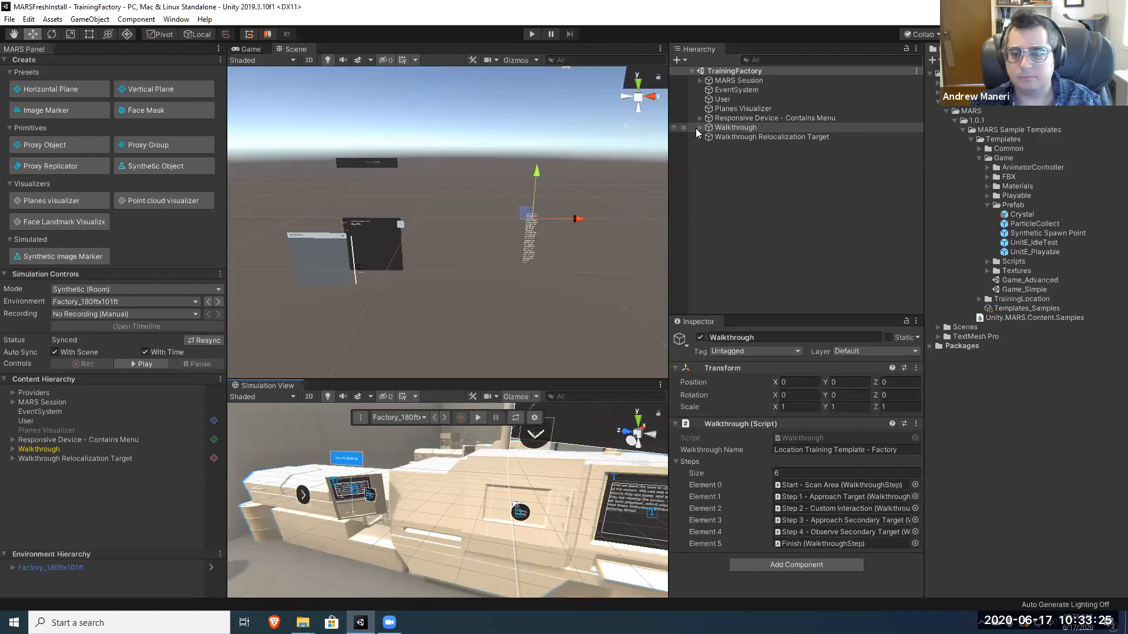
click(731, 138)
drag(840, 316, 834, 238)
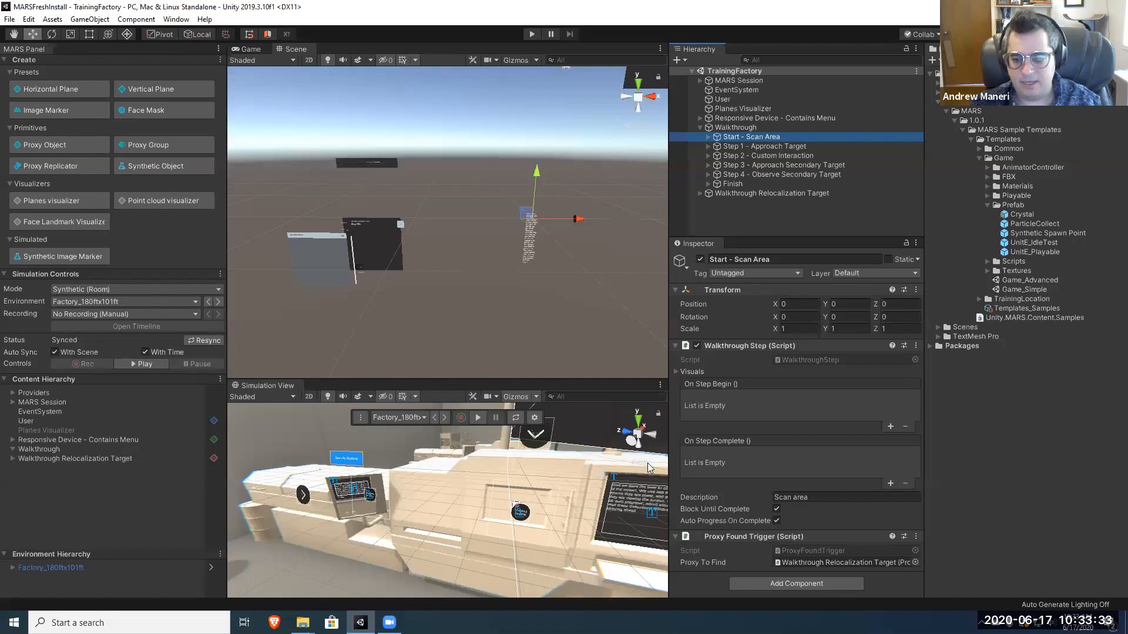
click(676, 372)
right_drag(657, 442, 727, 466)
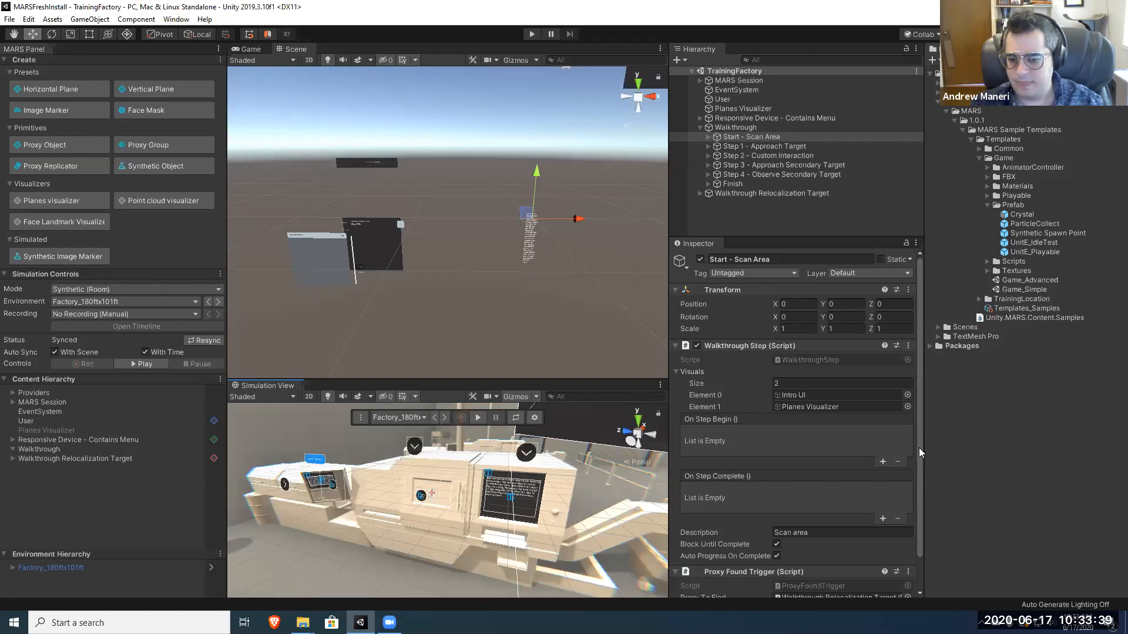
scroll(919, 501, down, 2)
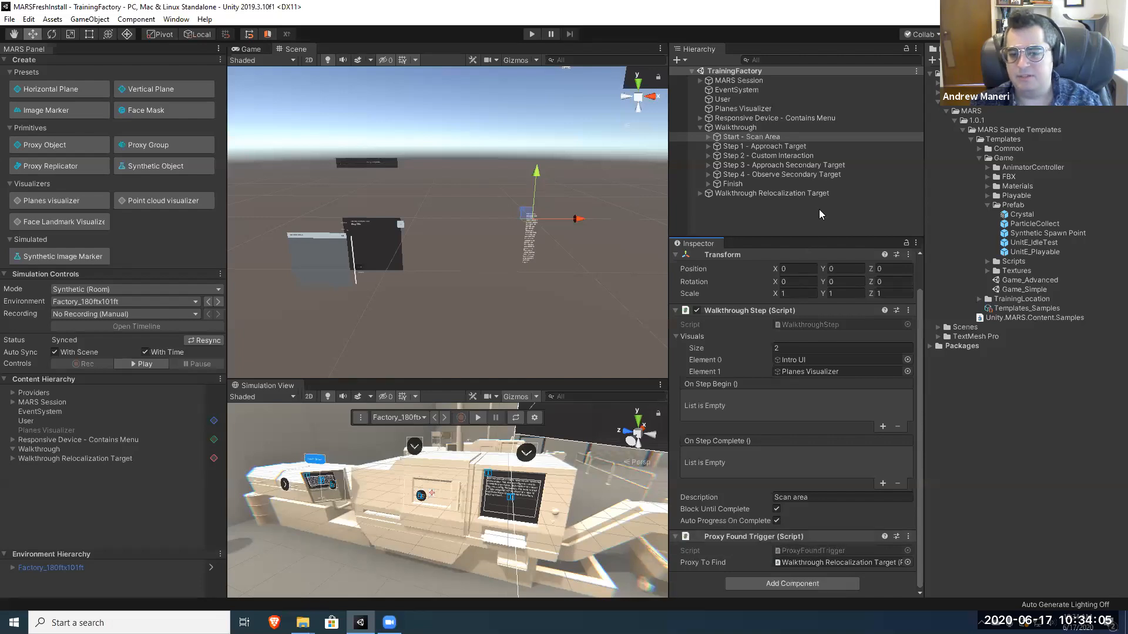
Step: Expand Walkthrough Relocalization Target and inspect its Marker Condition, and check the Marker Library assigned to MARS Session
click(700, 193)
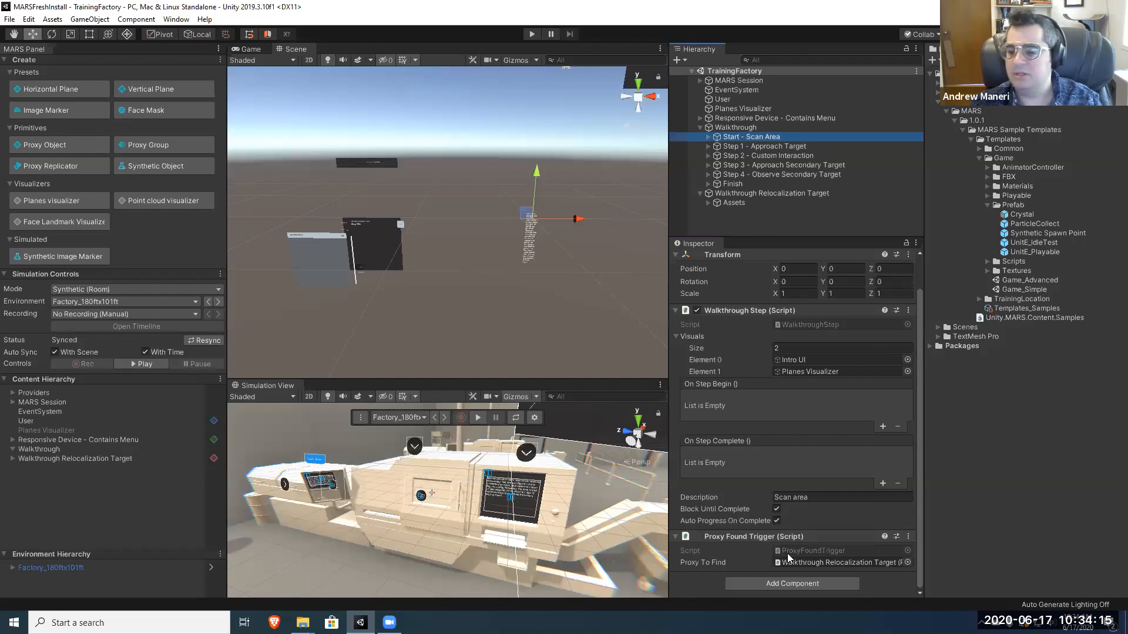
click(736, 194)
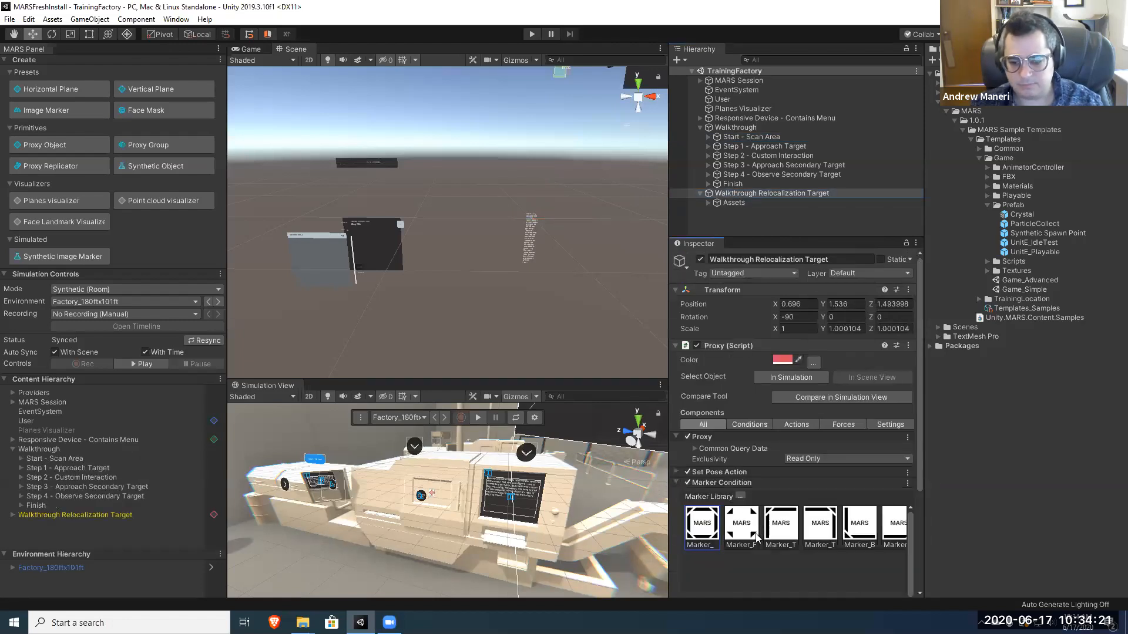
scroll(757, 535, down, 3)
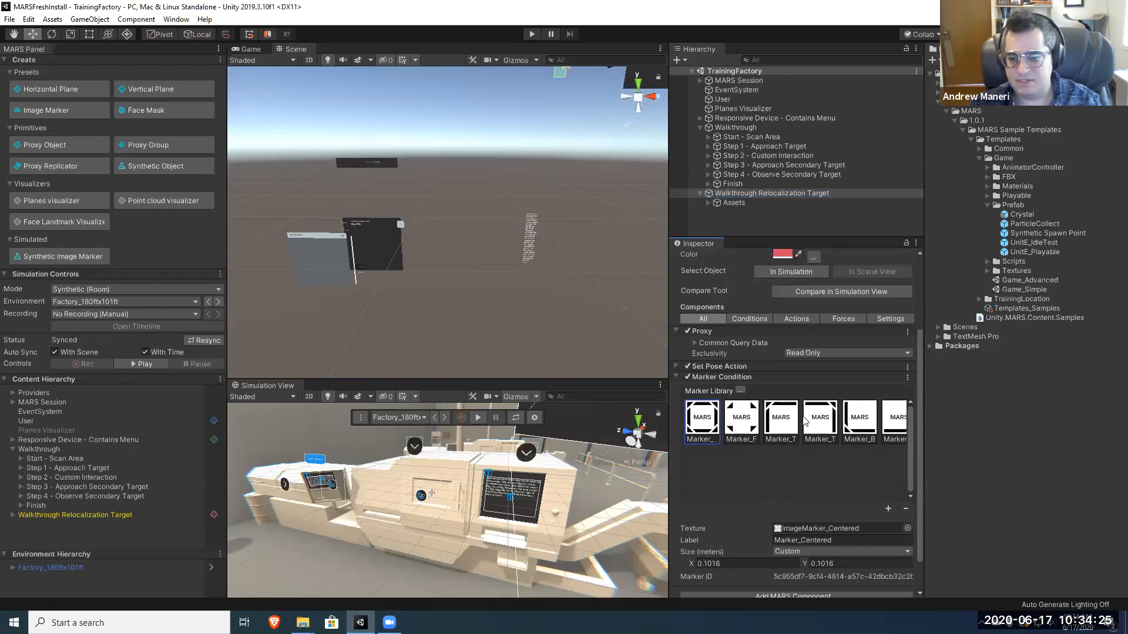
click(750, 82)
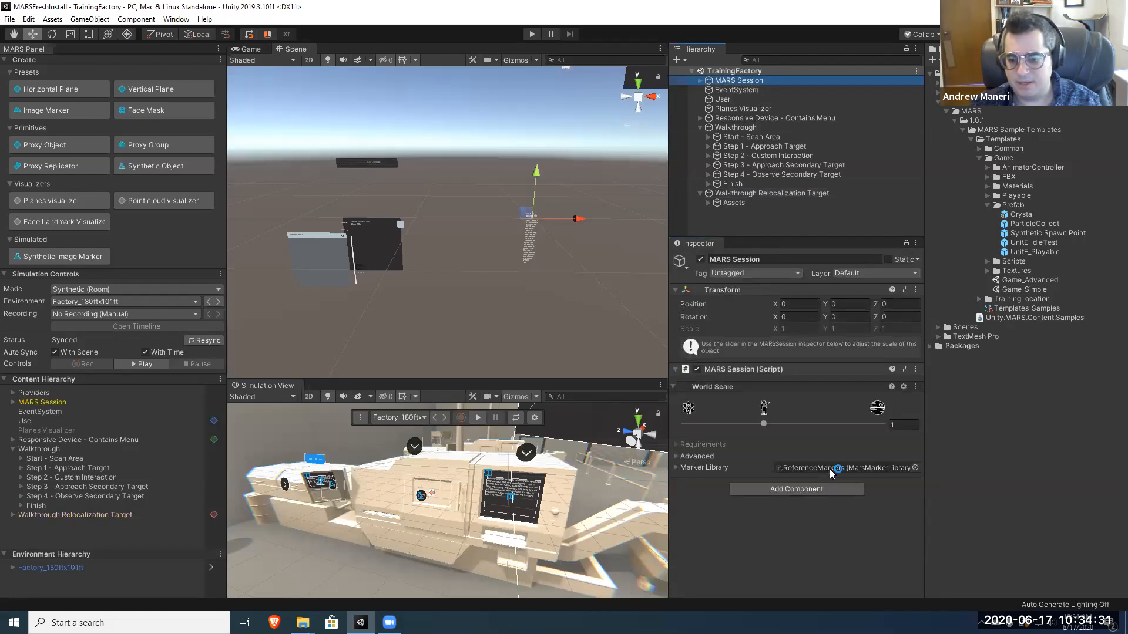
Step: Reselect Walkthrough Relocalization Target and examine its marker settings and the matching image marker on the machine in the Simulation View
click(745, 195)
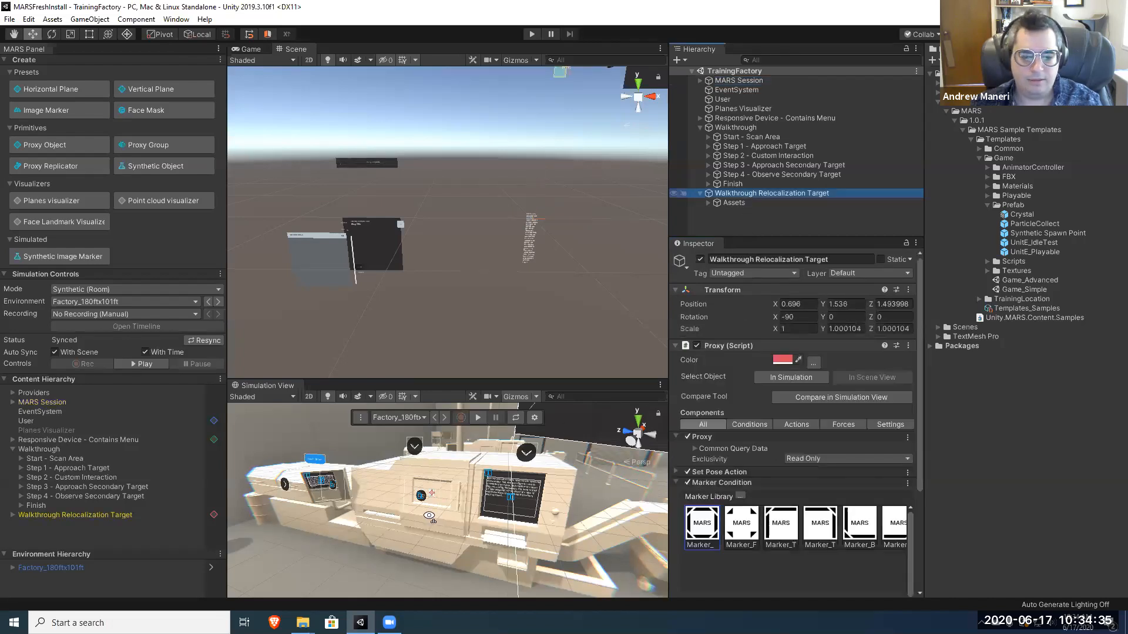
right_drag(430, 516, 435, 503)
scroll(434, 498, up, 8)
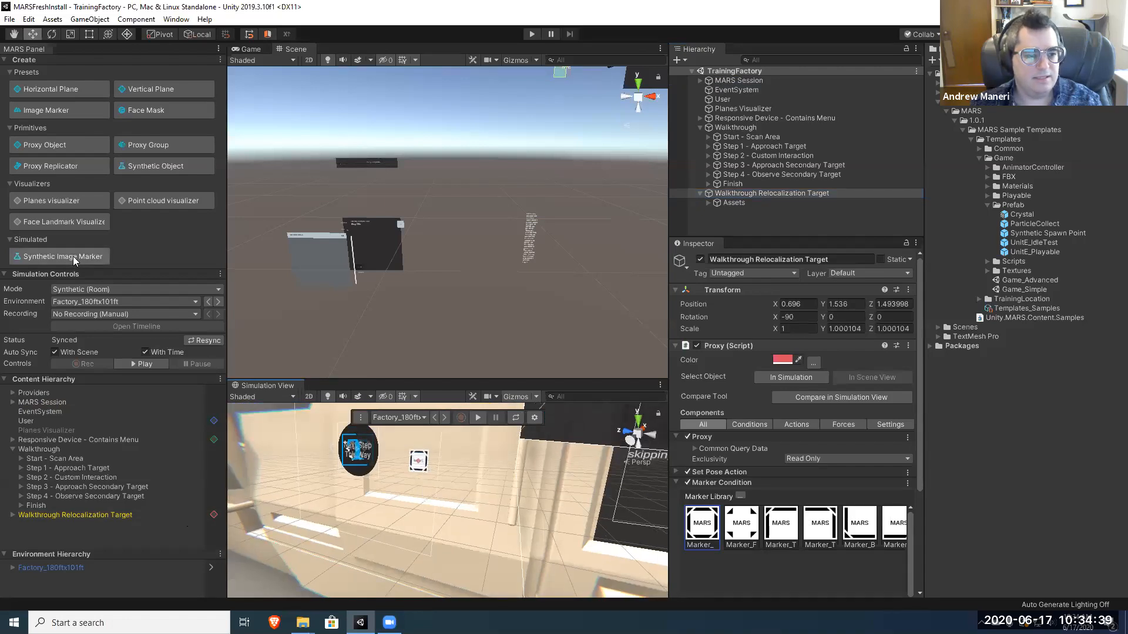
right_drag(467, 498, 471, 473)
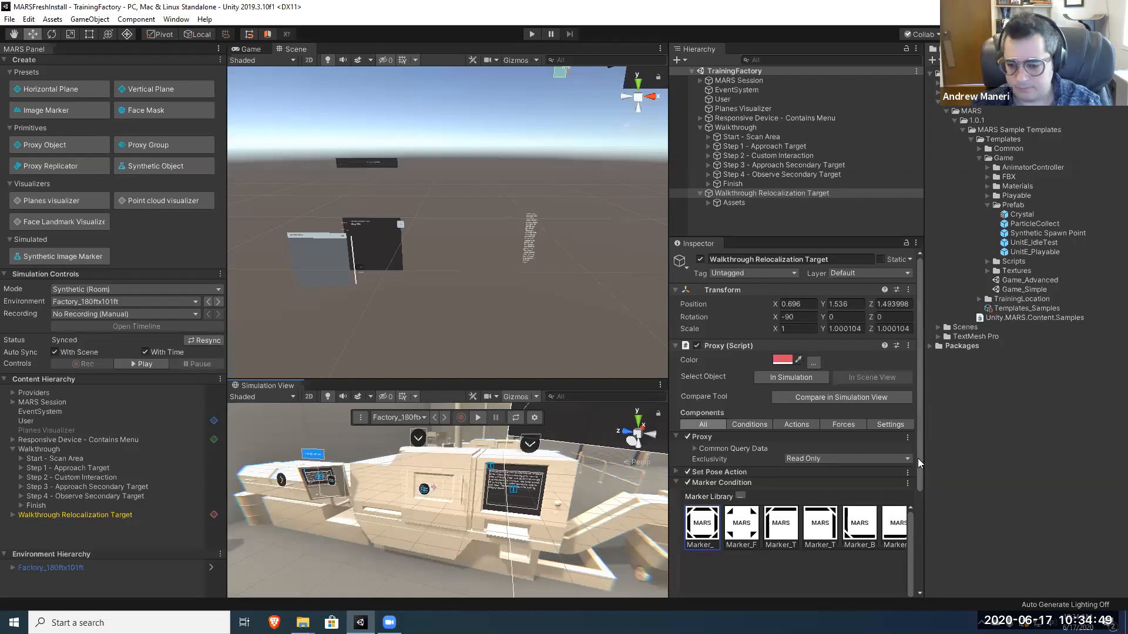
scroll(781, 462, down, 3)
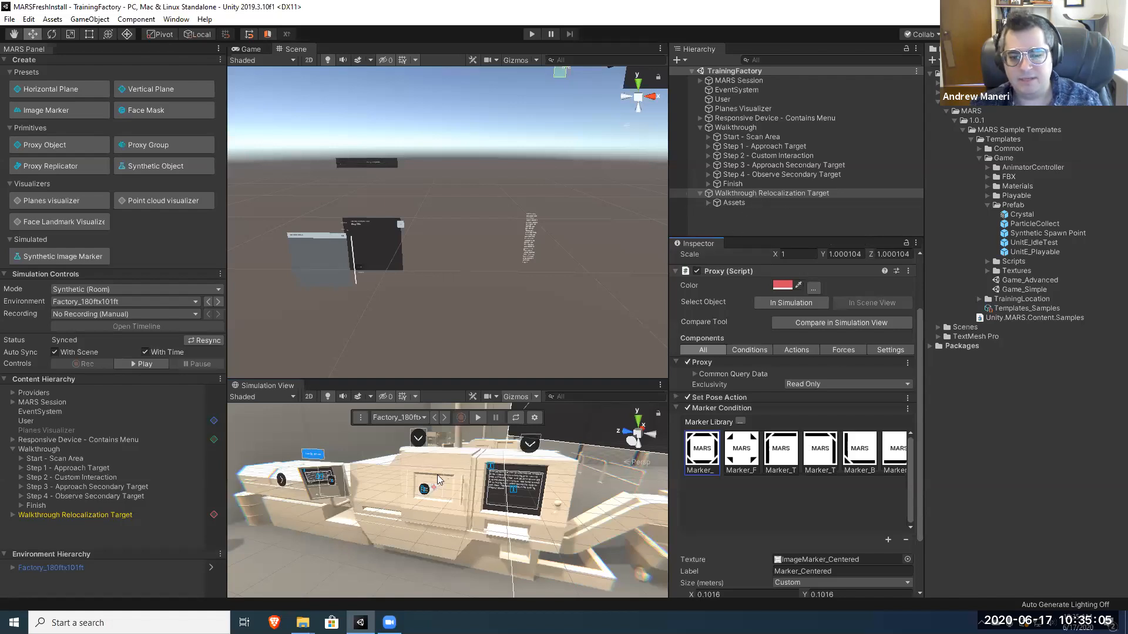
key(alt)
alt+scroll(466, 485, up, 5)
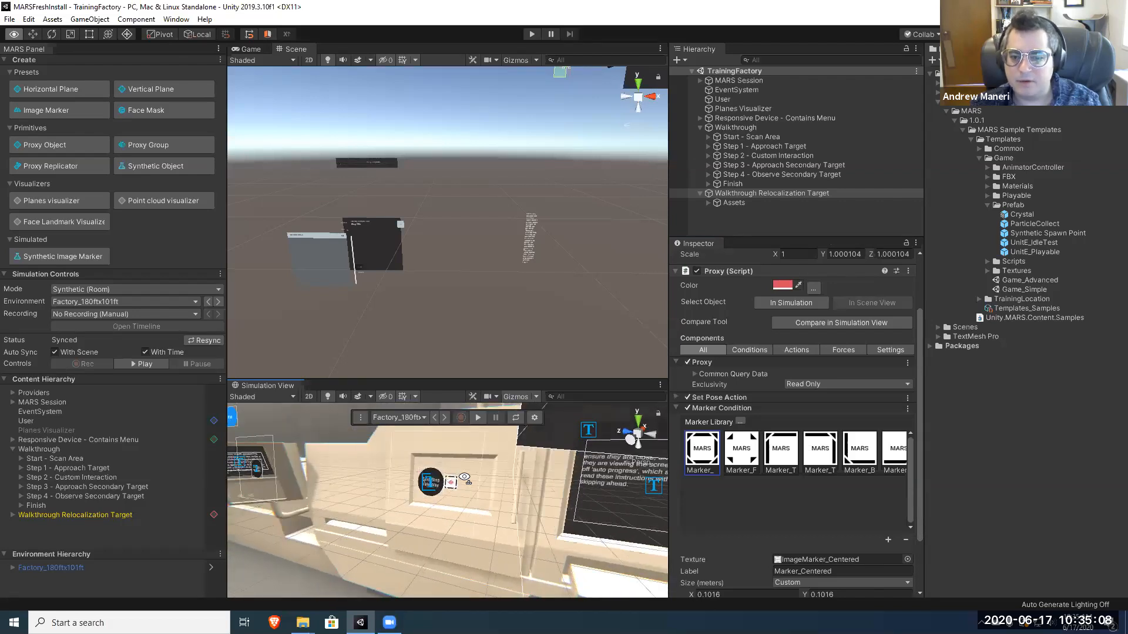
Step: Expand Assets under Walkthrough Relocalization Target, enable its Reference Model and frame the model in the Scene view
click(718, 203)
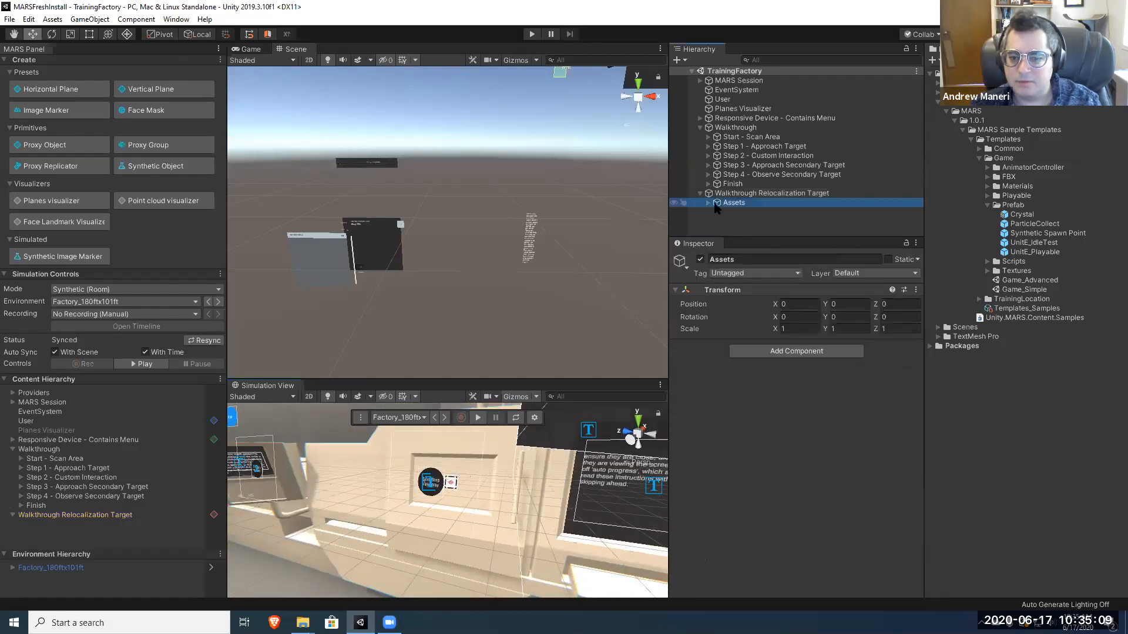
click(708, 203)
scroll(724, 208, down, 3)
click(722, 195)
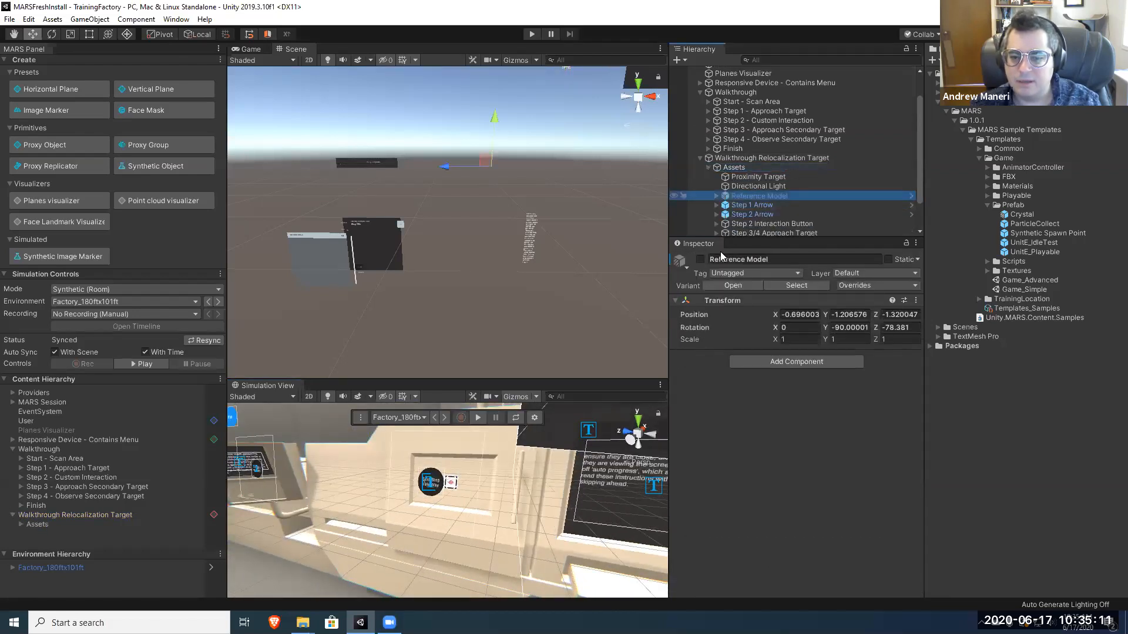
click(700, 260)
right_drag(565, 200, 567, 146)
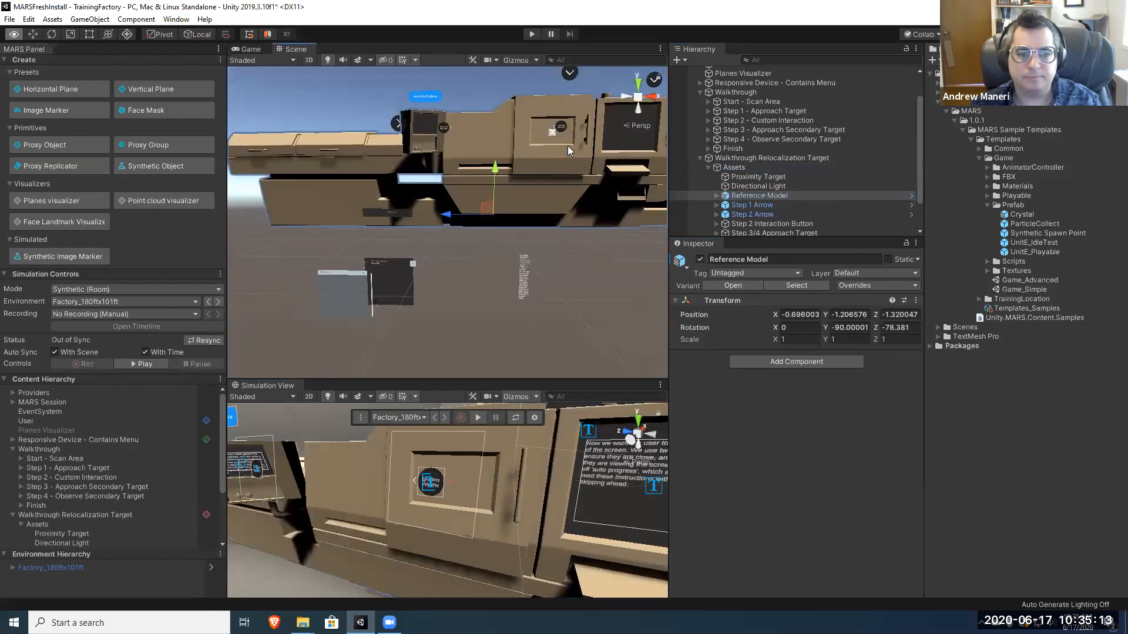
key(f)
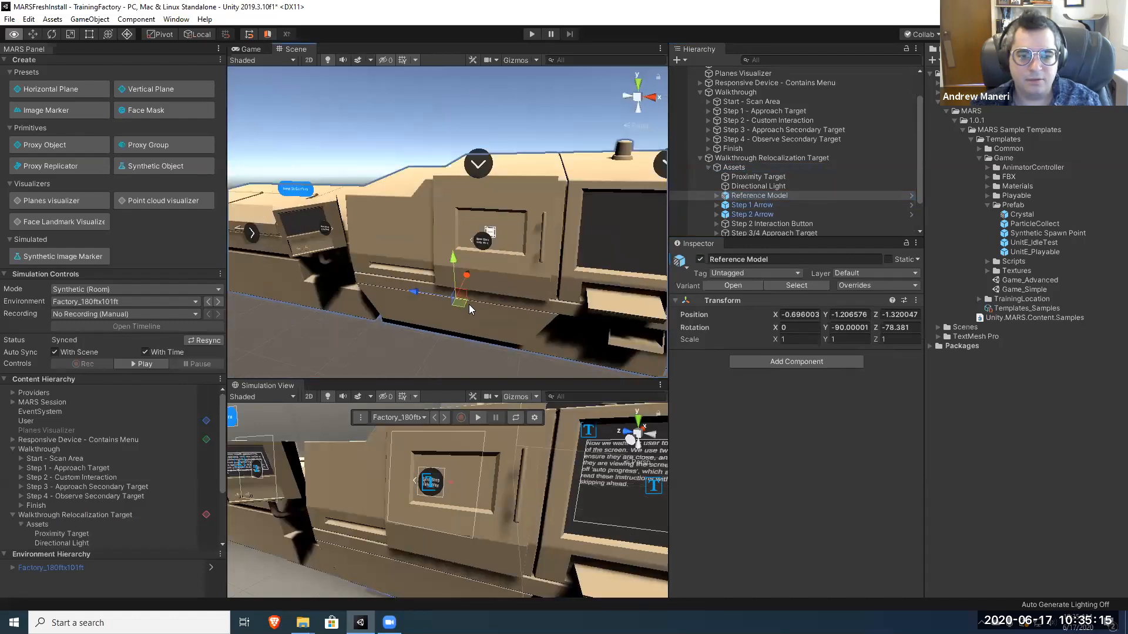
Step: Compare the Walkthrough Relocalization Target with its Reference Model by viewing the machine from several distances in the Scene and Simulation views
click(782, 157)
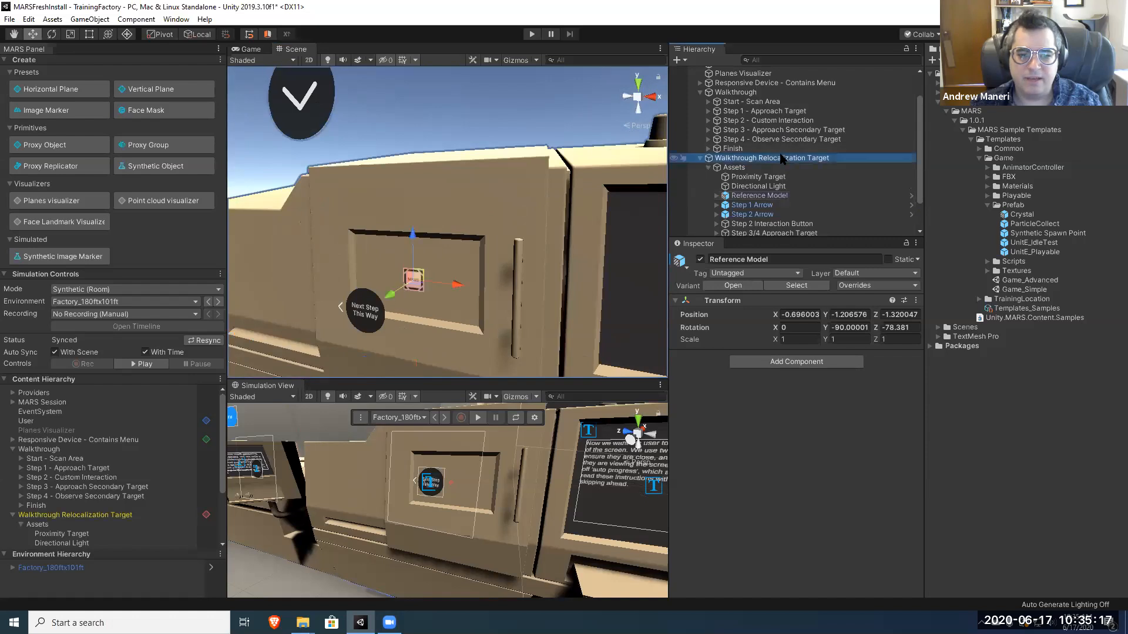
click(763, 195)
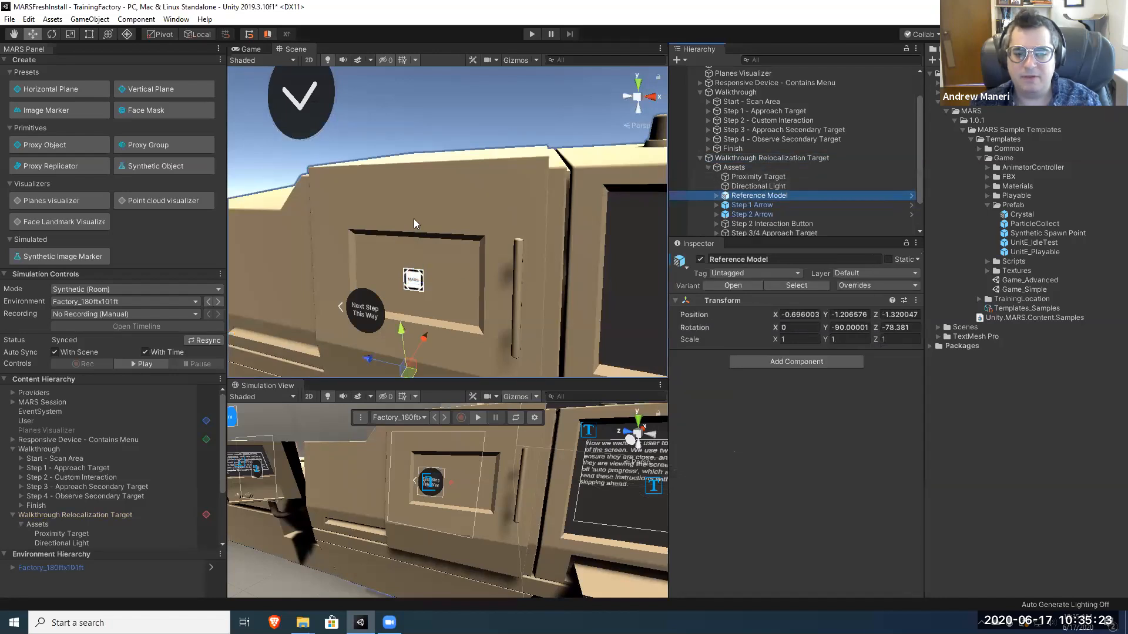
key(s)
right_drag(547, 524, 503, 470)
key(w)
key(a)
key(s)
right_drag(495, 279, 528, 287)
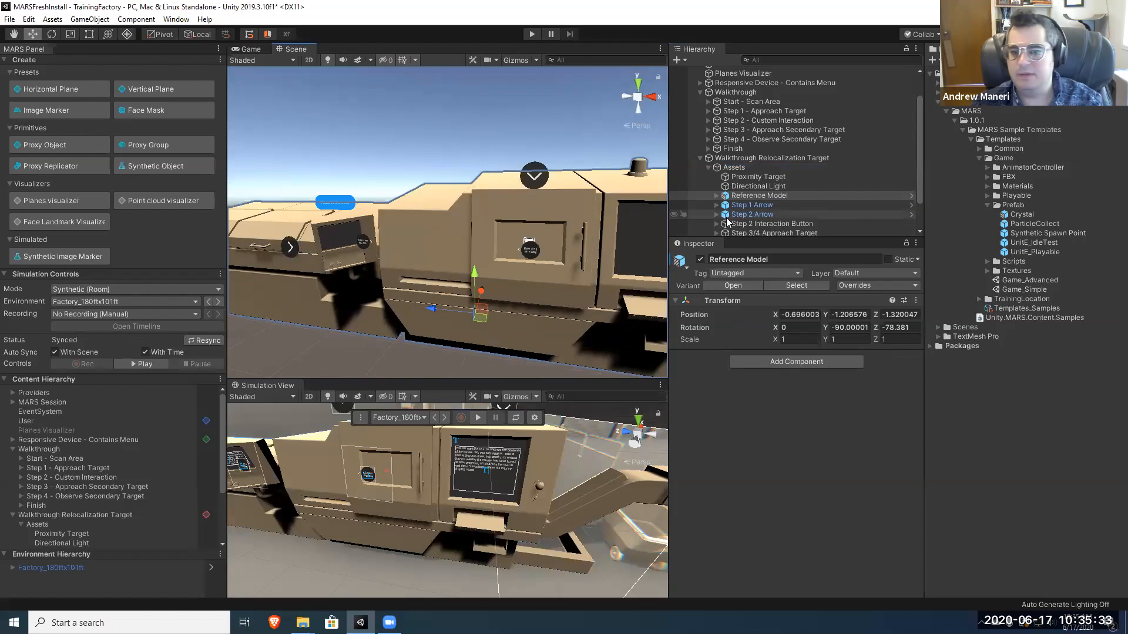
right_drag(450, 302, 420, 276)
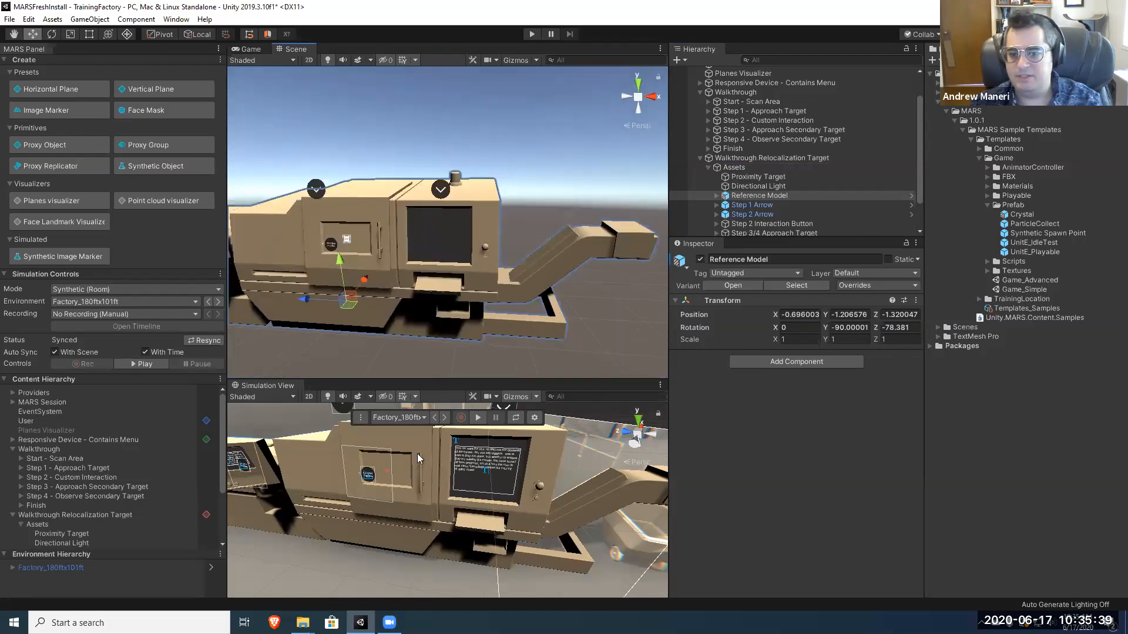
Step: Examine the Step 1 Arrow and the Step 3/4 Approach Target under Assets and their placement on the machine
scroll(764, 186, down, 2)
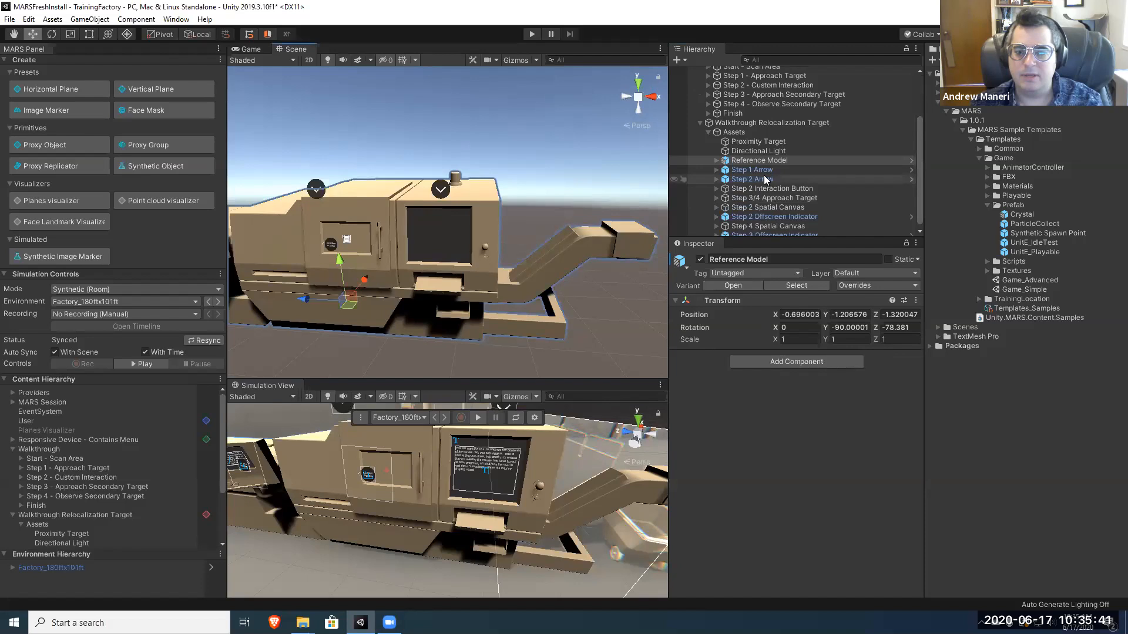
double_click(752, 170)
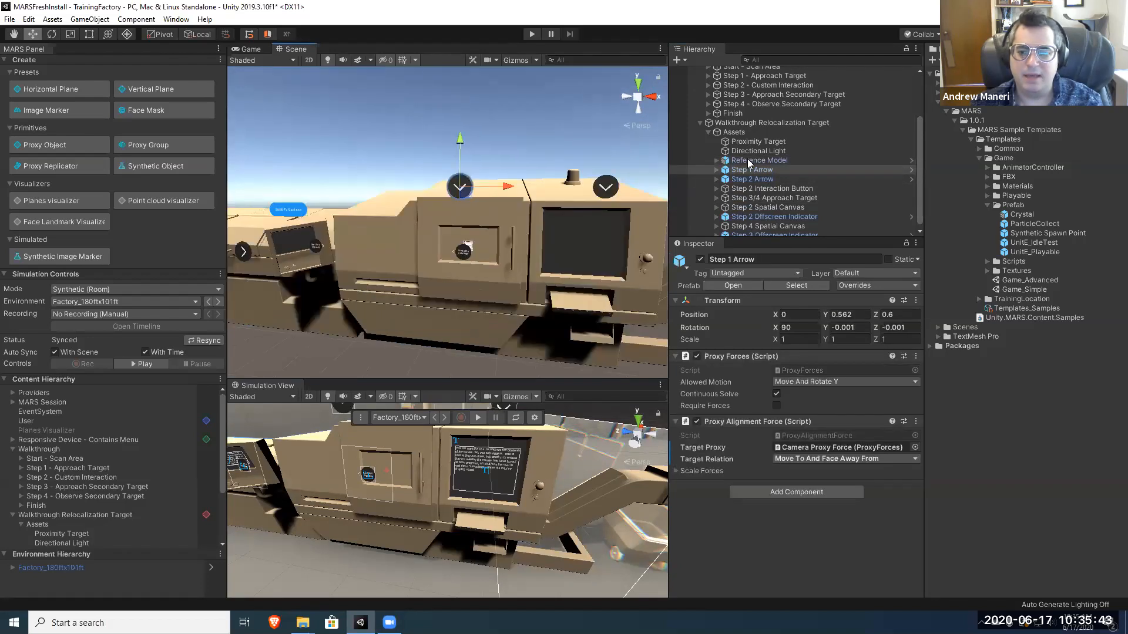
click(787, 198)
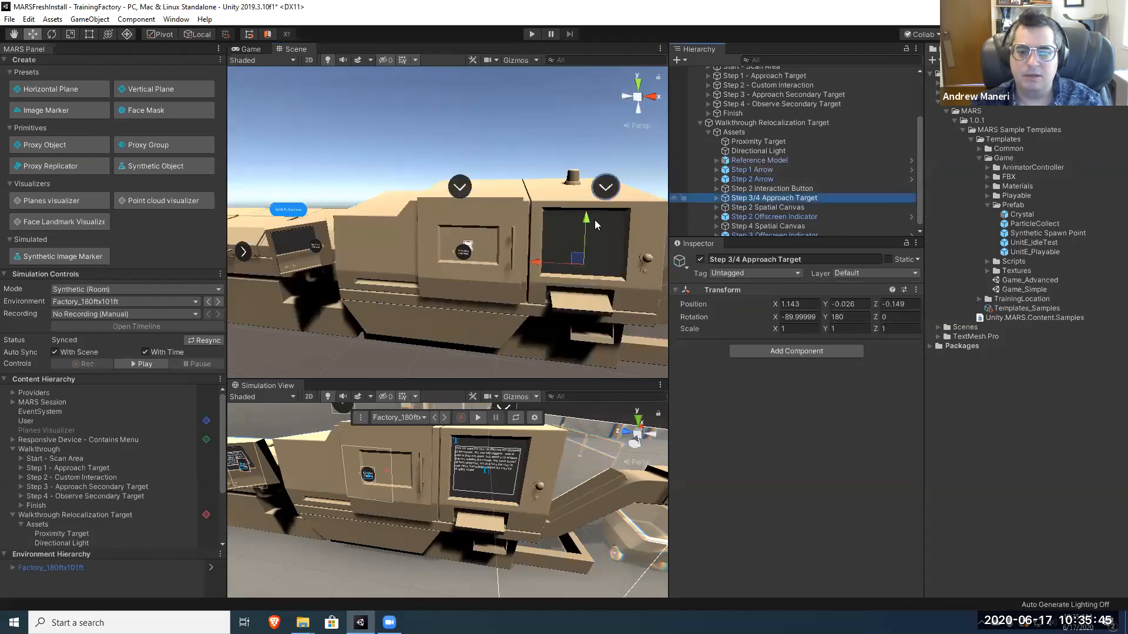
right_drag(464, 253, 487, 270)
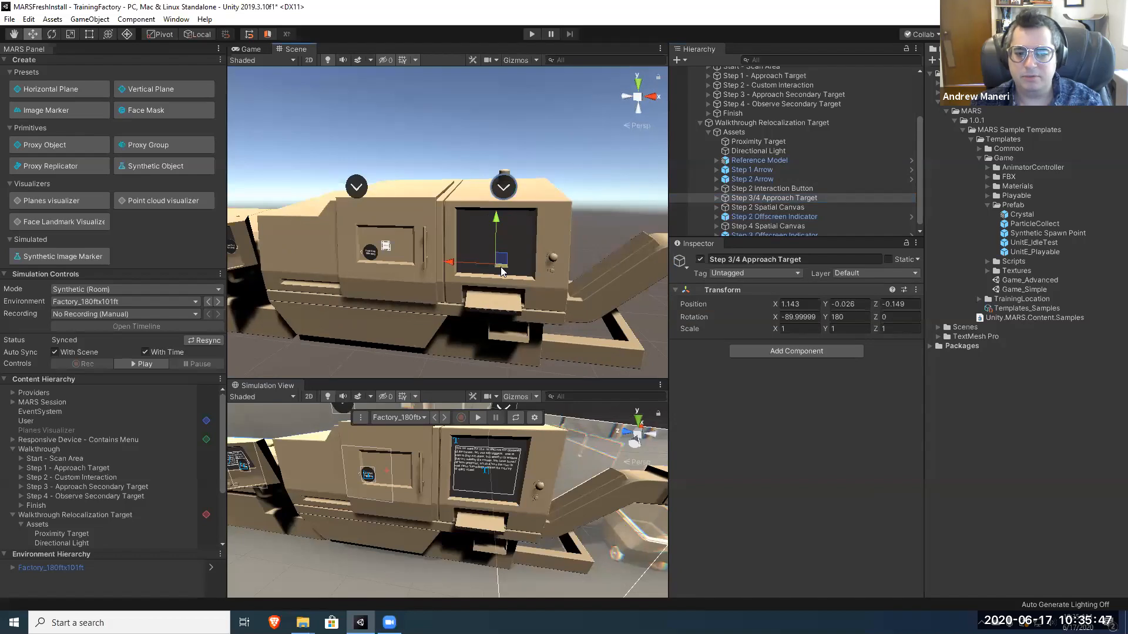
scroll(752, 217, down, 1)
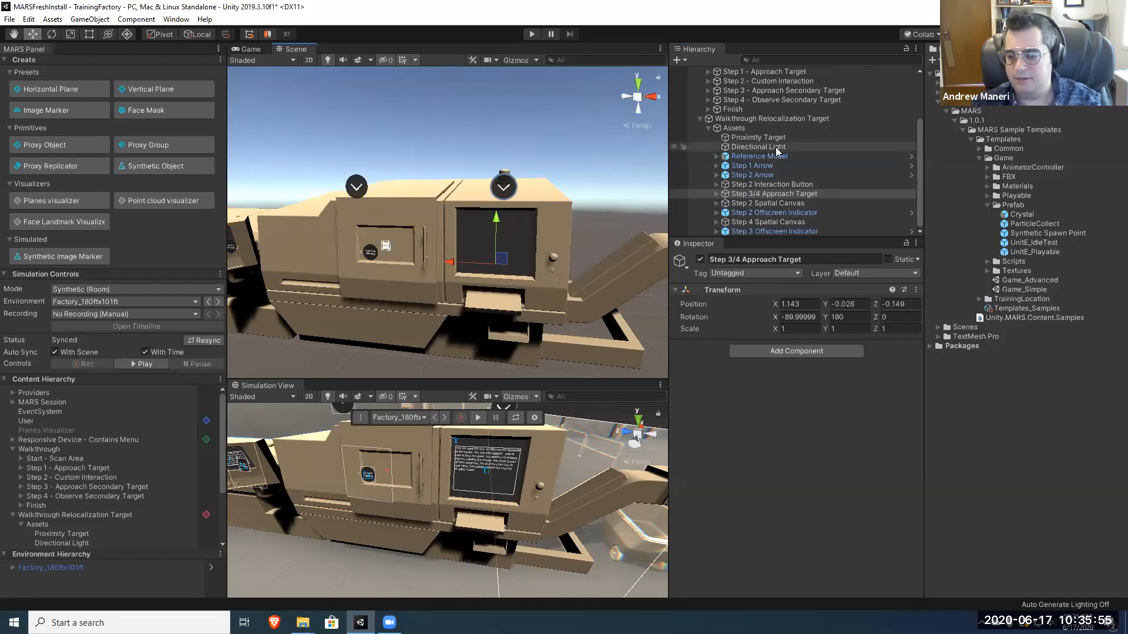
Step: Inspect Step 1 - Approach Target and locate the Source and Target objects referenced by its Proximity Trigger
scroll(773, 152, up, 3)
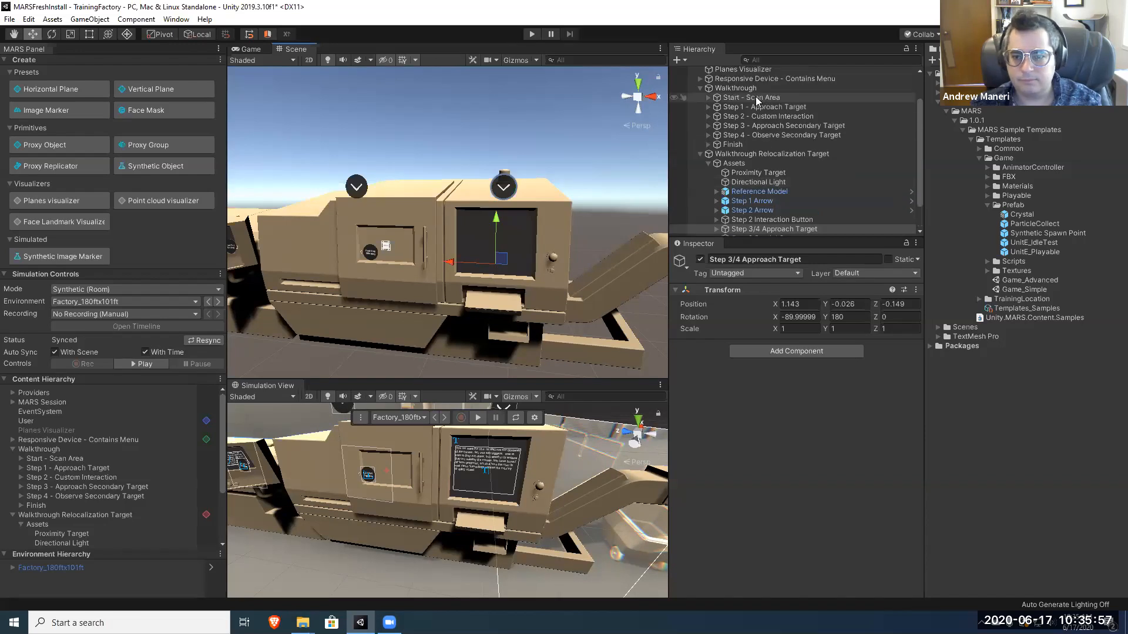
click(760, 107)
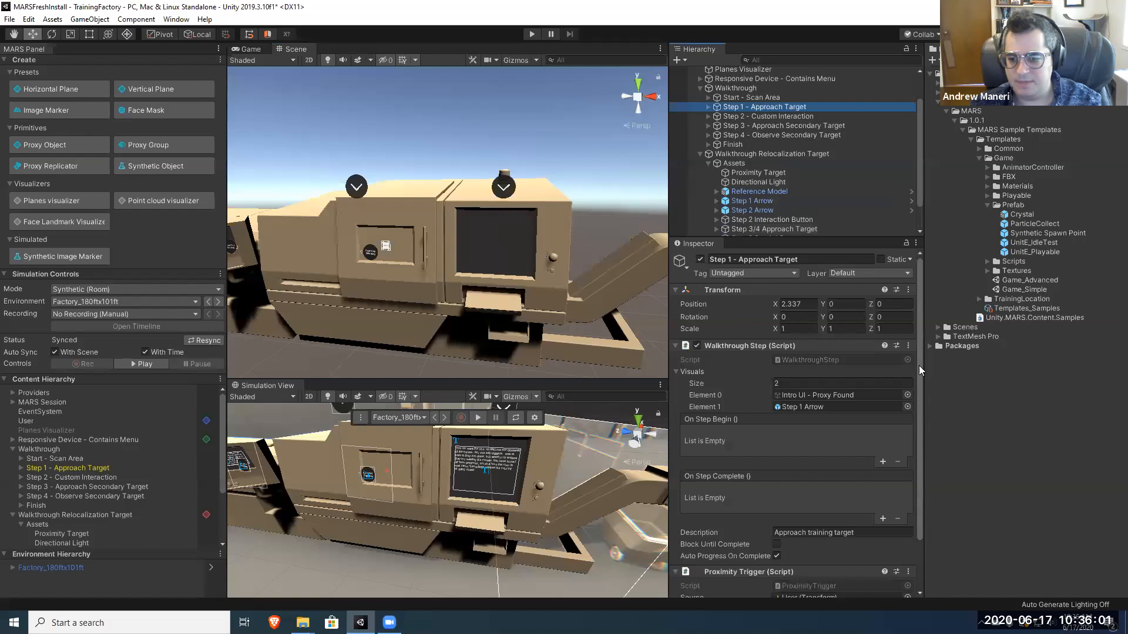
scroll(912, 452, down, 3)
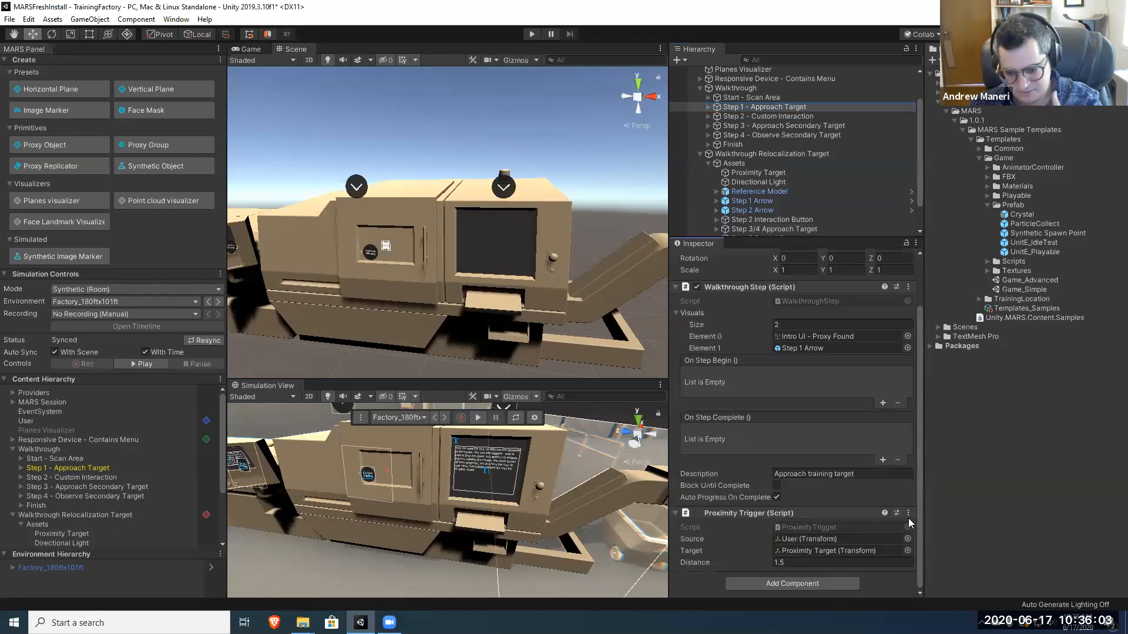
click(819, 539)
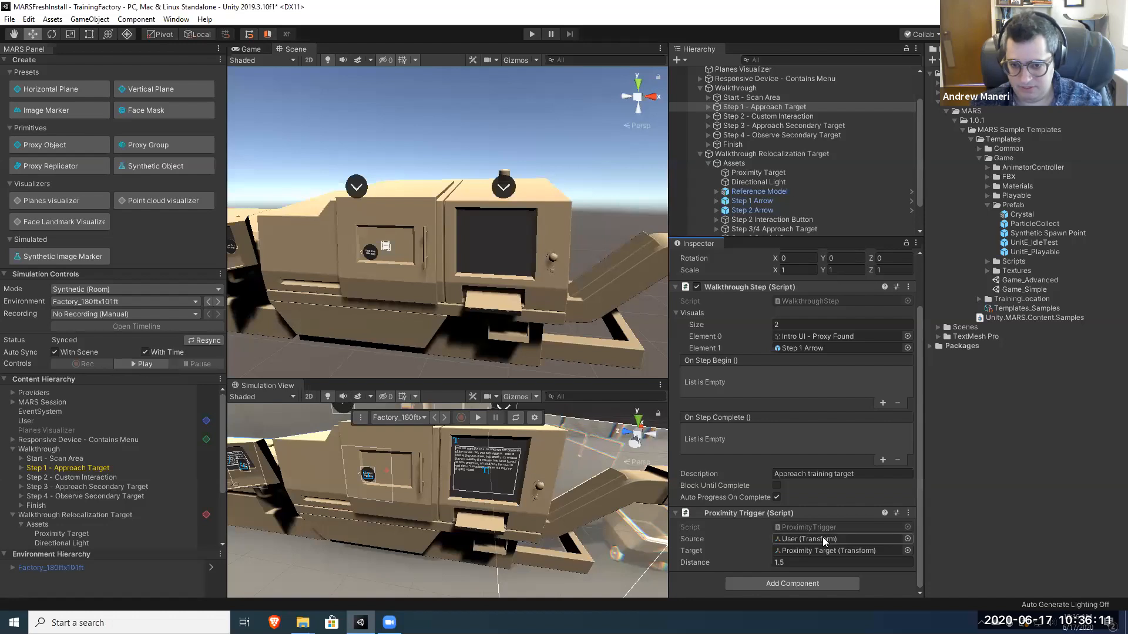
click(821, 552)
Step: Select Proximity Target under Assets and view its position on the machine up close in the Scene view
click(766, 184)
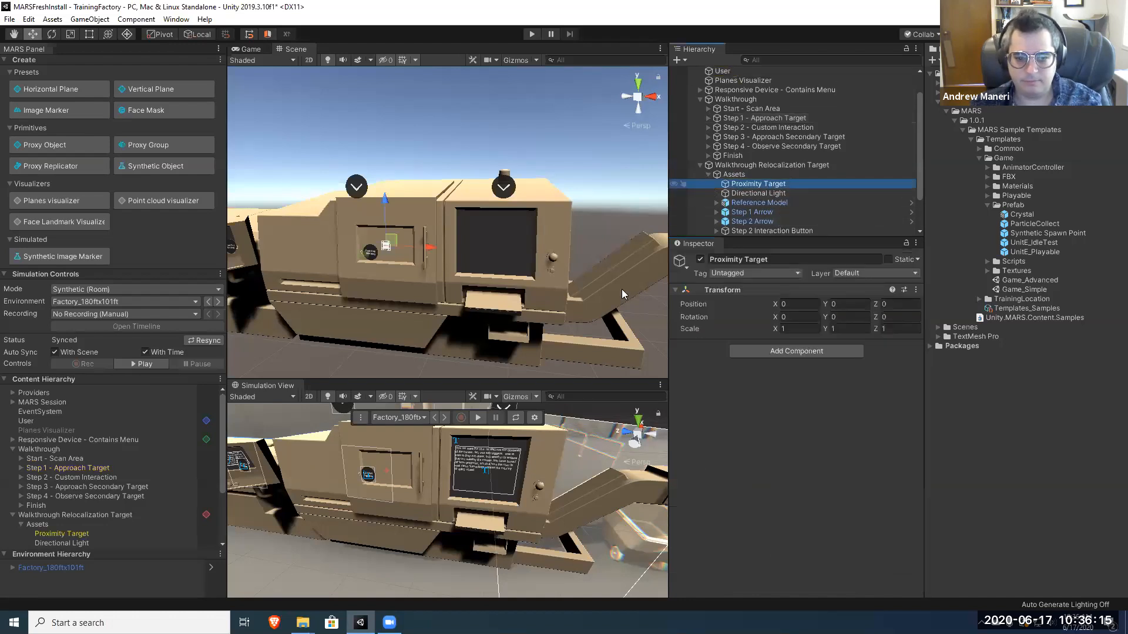
right_drag(377, 209, 350, 204)
key(w)
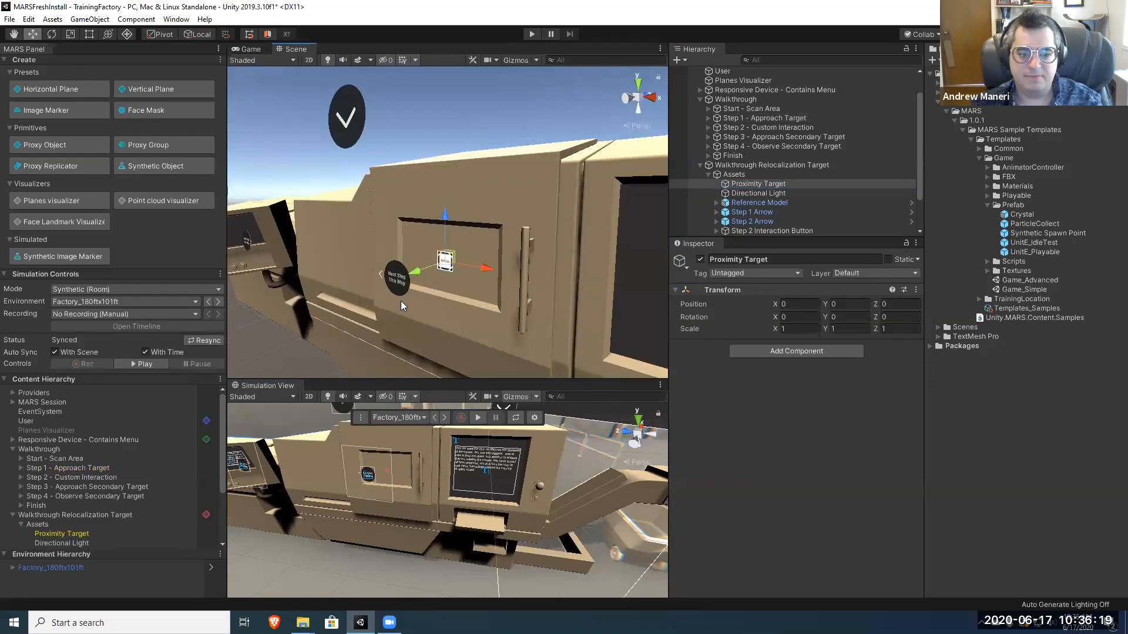
Step: Inspect the User proxy's Semantic Tag Condition and the matching synthesized tag on MARS User under Main Camera
scroll(782, 150, up, 2)
click(737, 100)
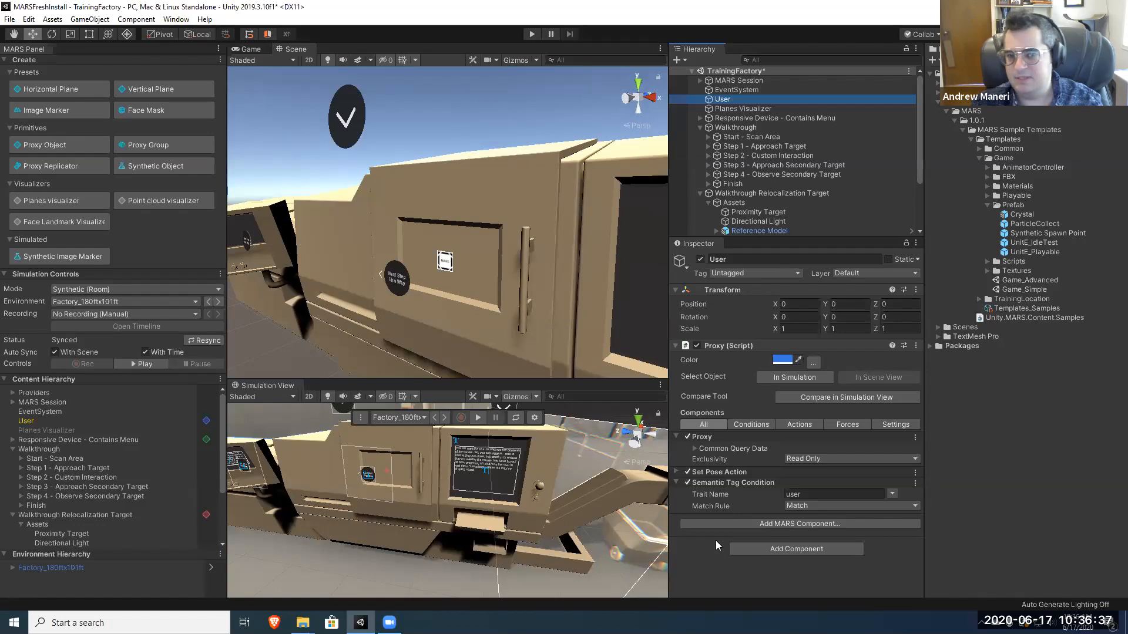
mouse_move(732, 496)
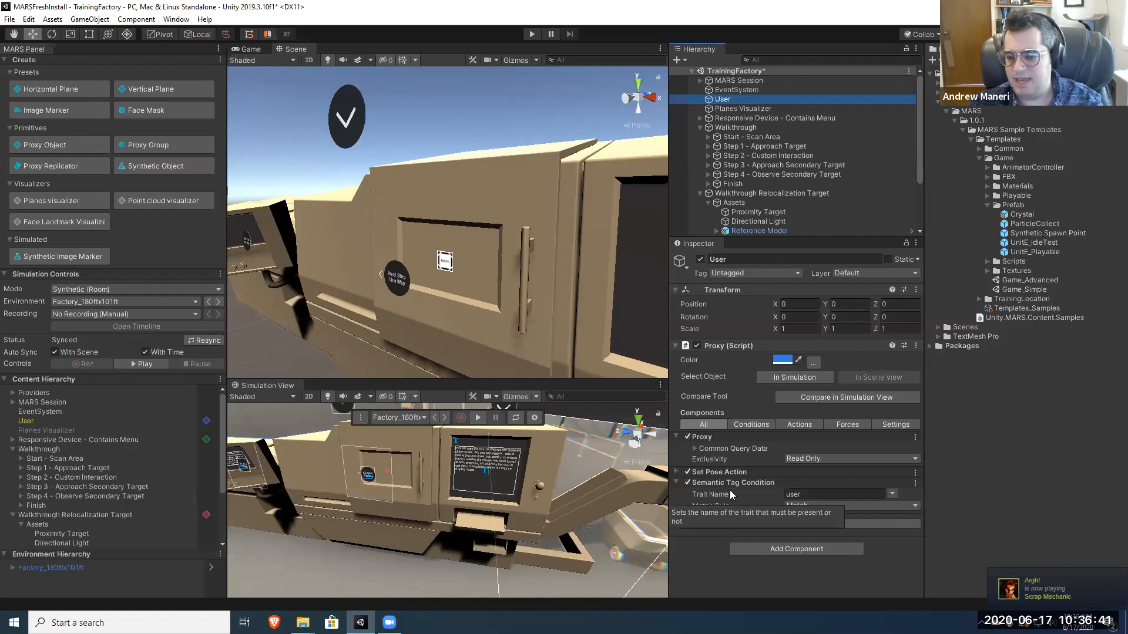
click(700, 80)
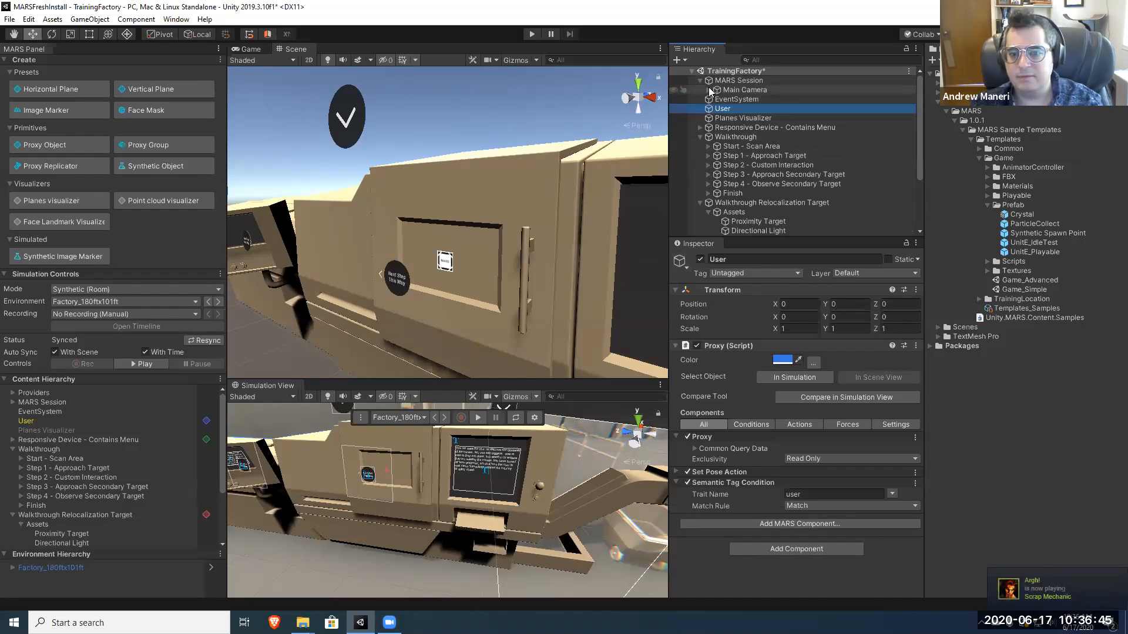
click(708, 90)
click(735, 100)
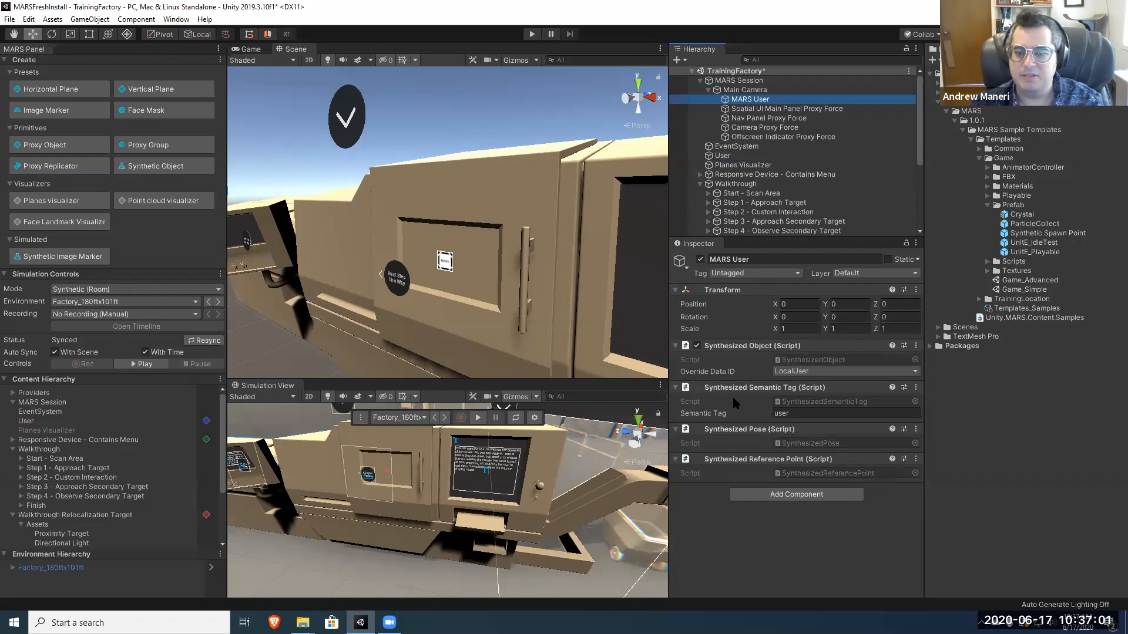
click(708, 90)
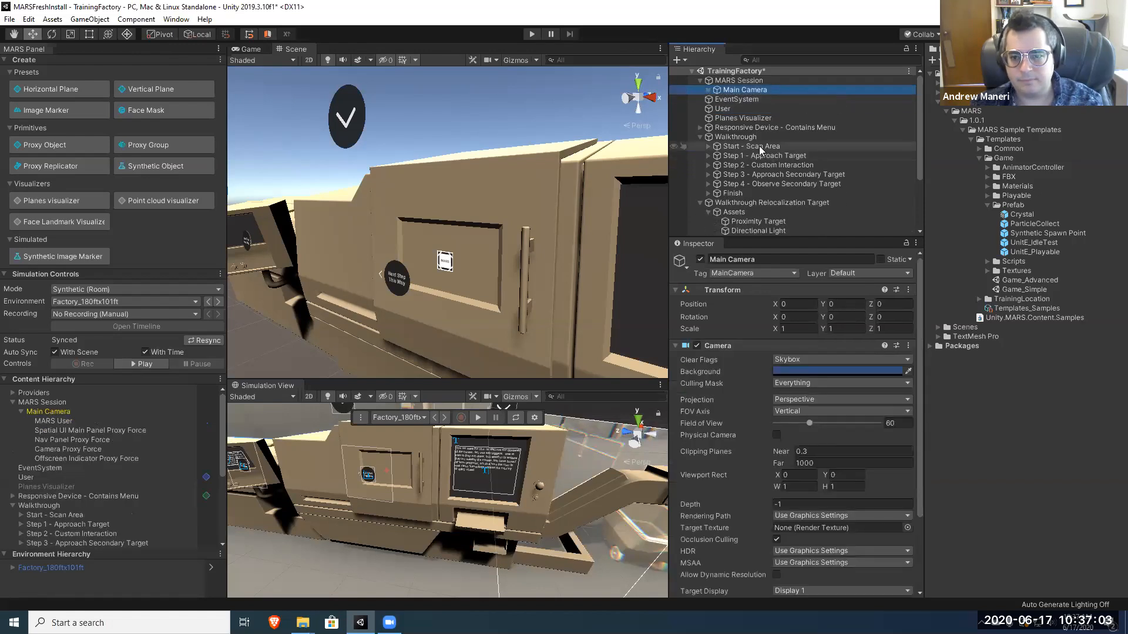
Step: Return to Step 1 - Approach Target and recheck the Source and Target of its Proximity Trigger
click(759, 146)
click(764, 156)
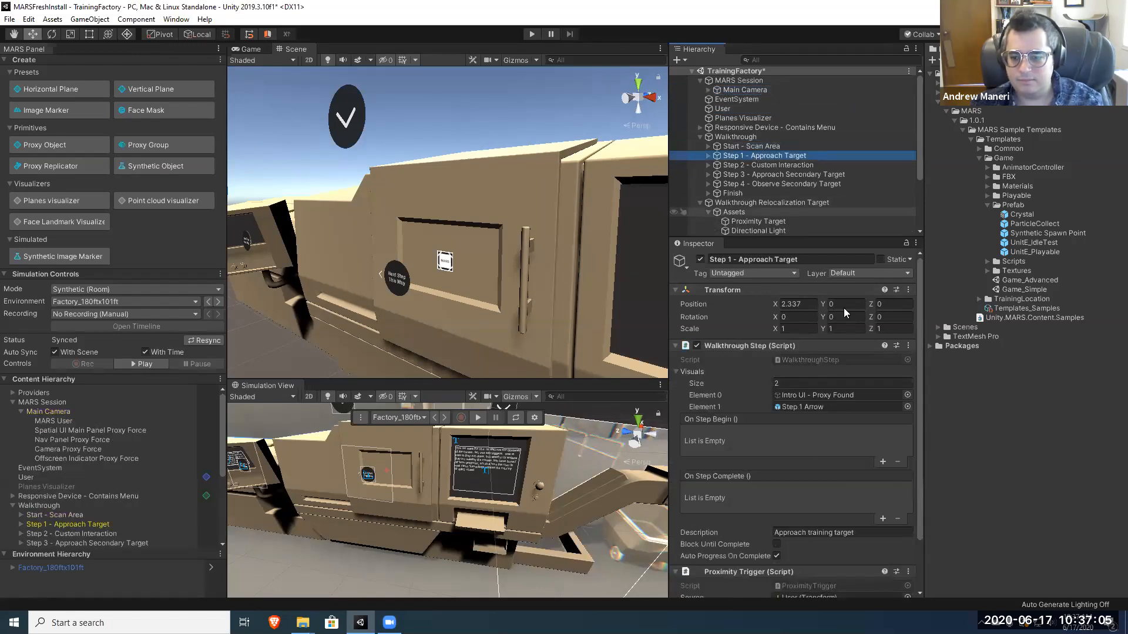
scroll(846, 312, down, 2)
click(810, 539)
click(810, 551)
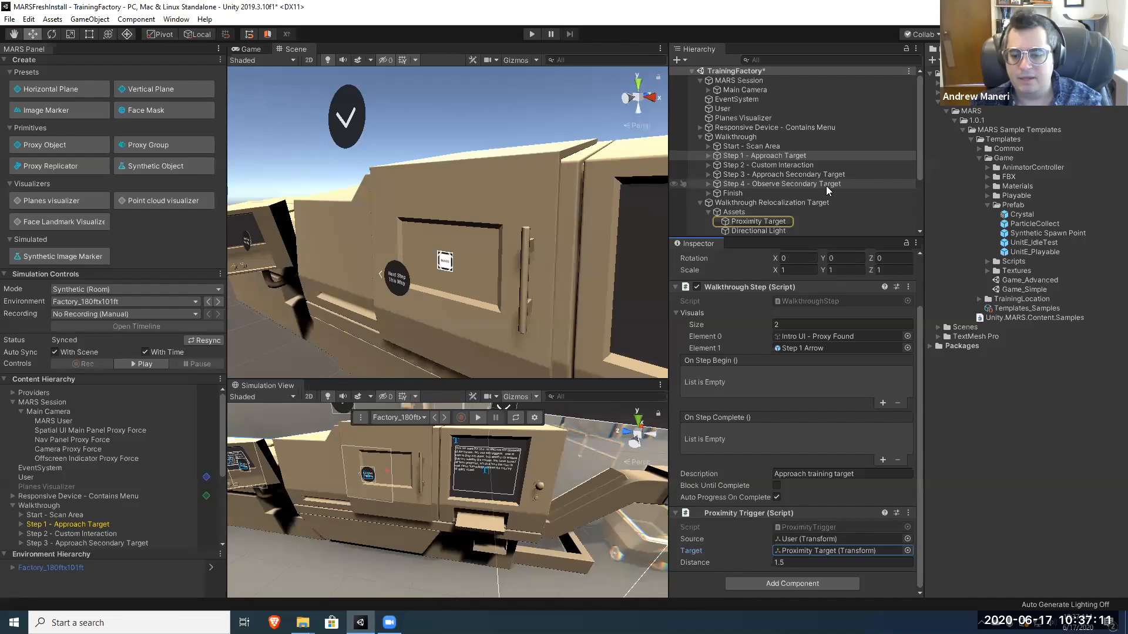
Step: Inspect Step 2 - Custom Interaction and read the code of the ButtonPressTrigger script it uses
double_click(772, 165)
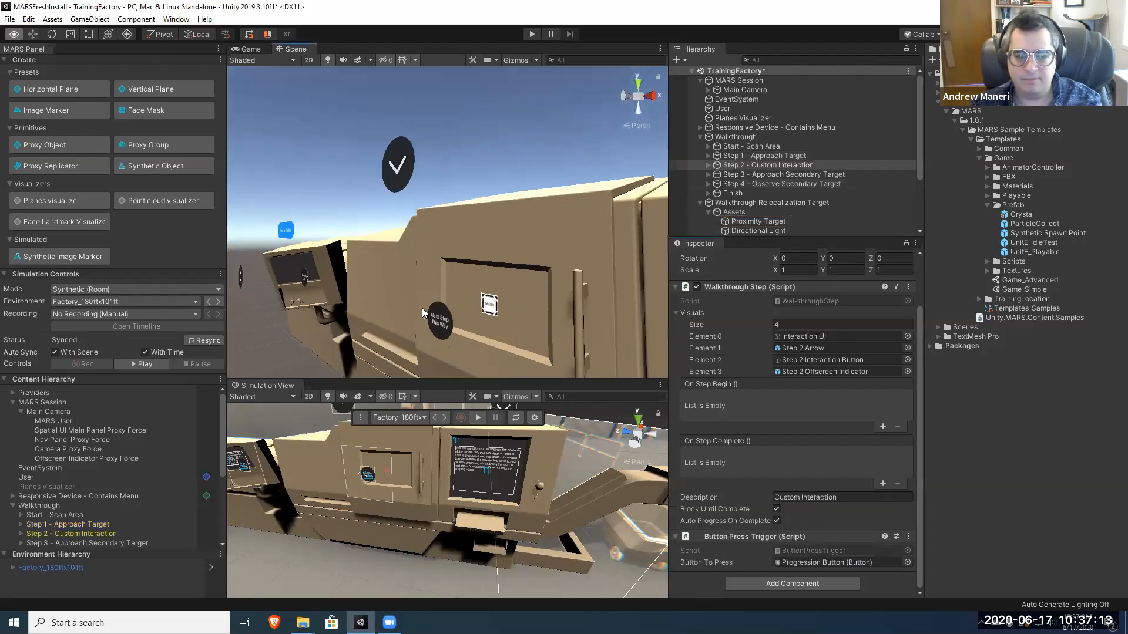
right_drag(448, 307, 459, 321)
click(814, 551)
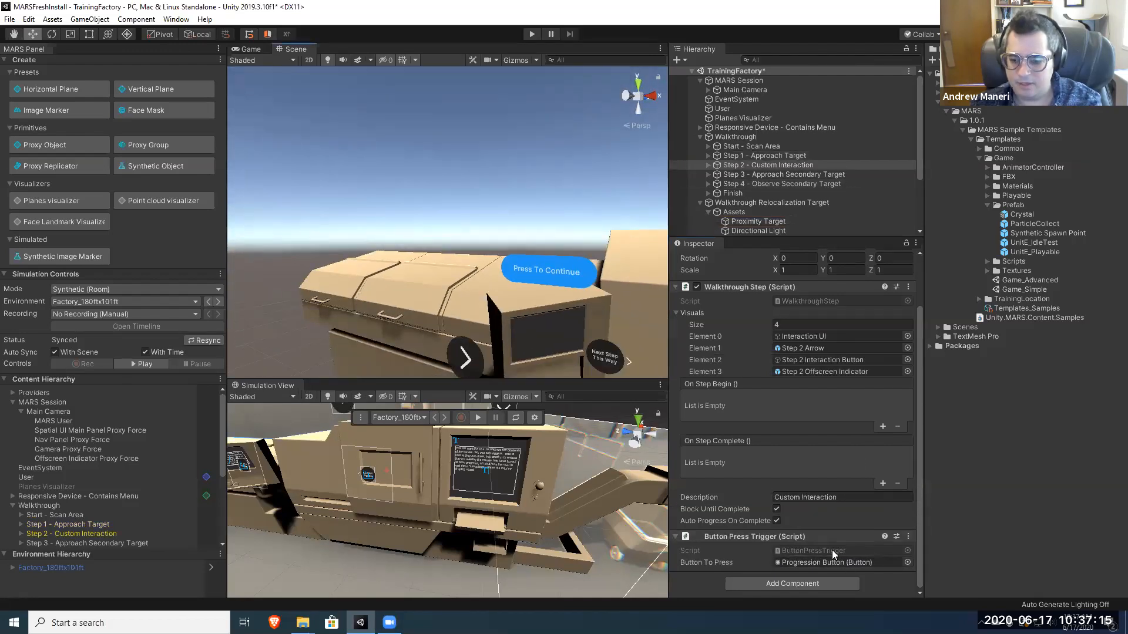
click(965, 383)
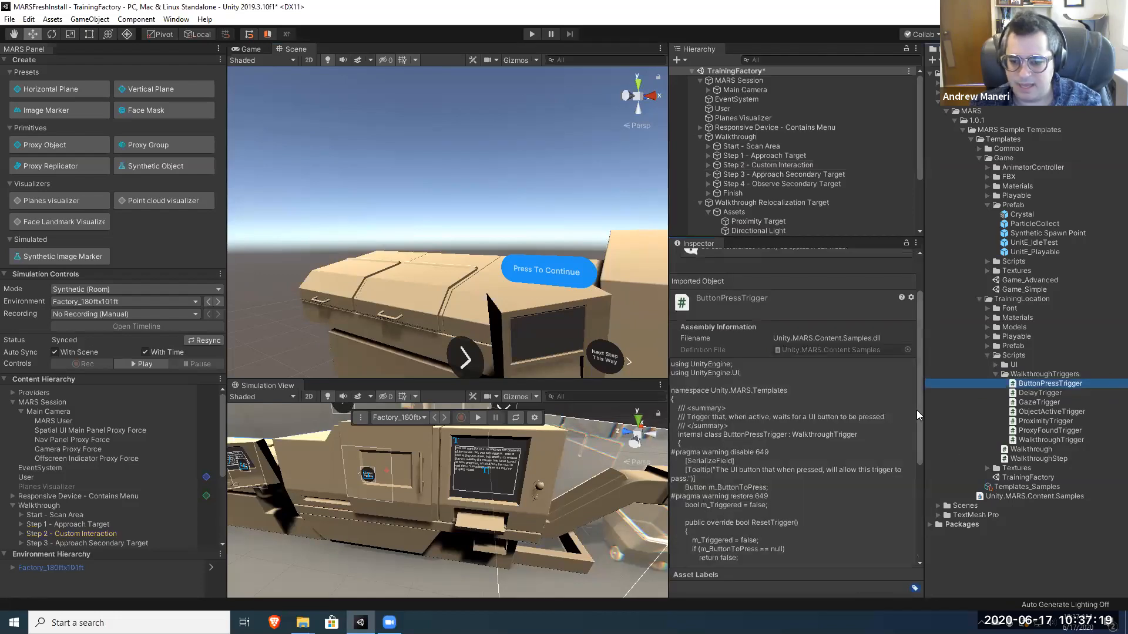
drag(918, 415, 909, 487)
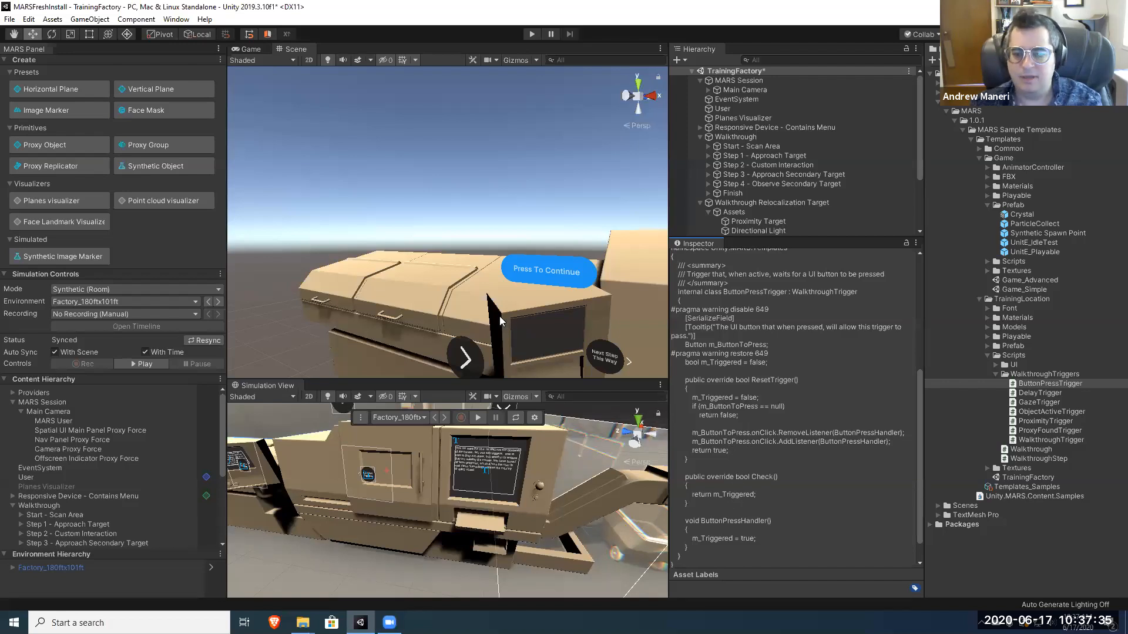
Step: View the Press To Continue button in the Scene view and reselect Step 2 - Custom Interaction to review its visuals and trigger
key(s)
right_drag(435, 299, 435, 303)
key(w)
key(d)
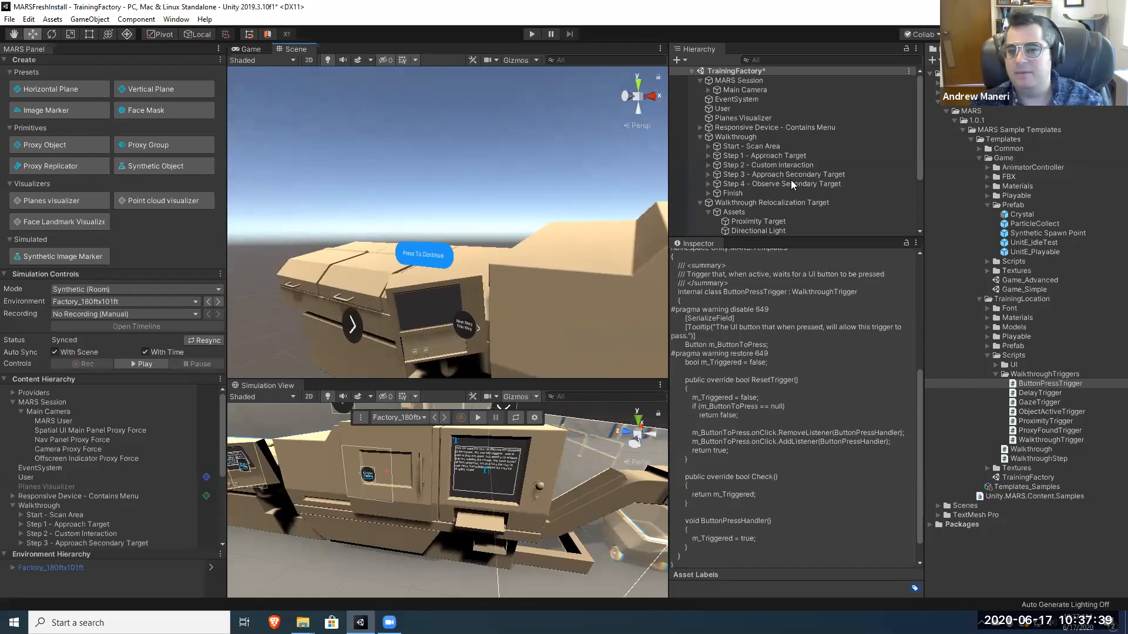
click(790, 167)
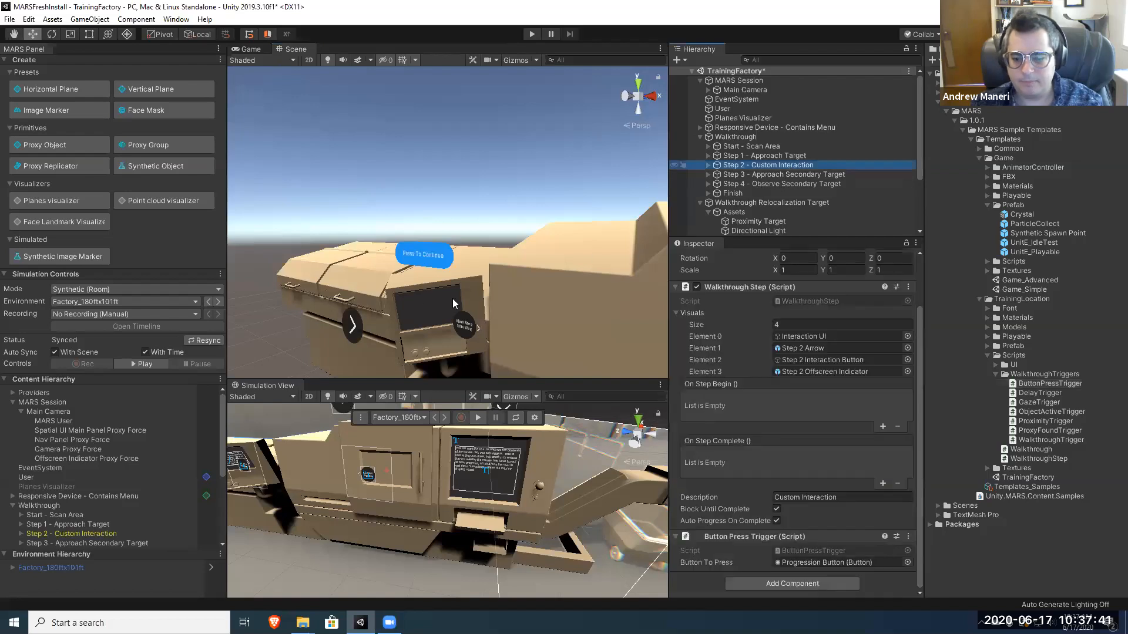
Step: Review the visuals and trigger settings of Step 3, Step 4 and Finish, the walkthrough's last three entries
click(817, 176)
key(w)
right_drag(493, 271, 493, 271)
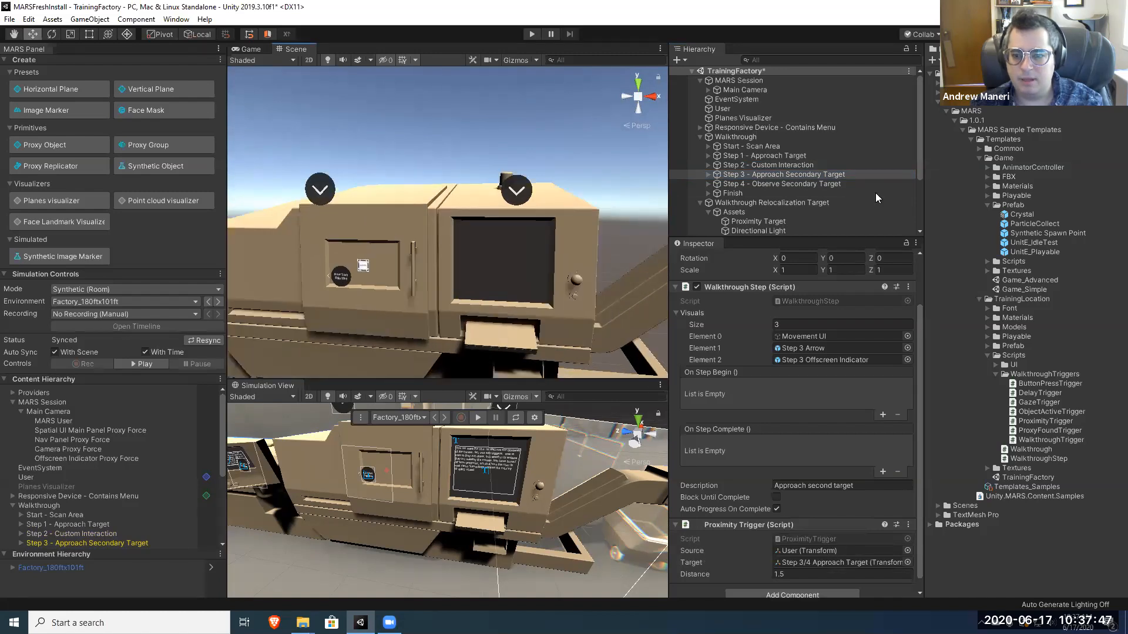
click(875, 183)
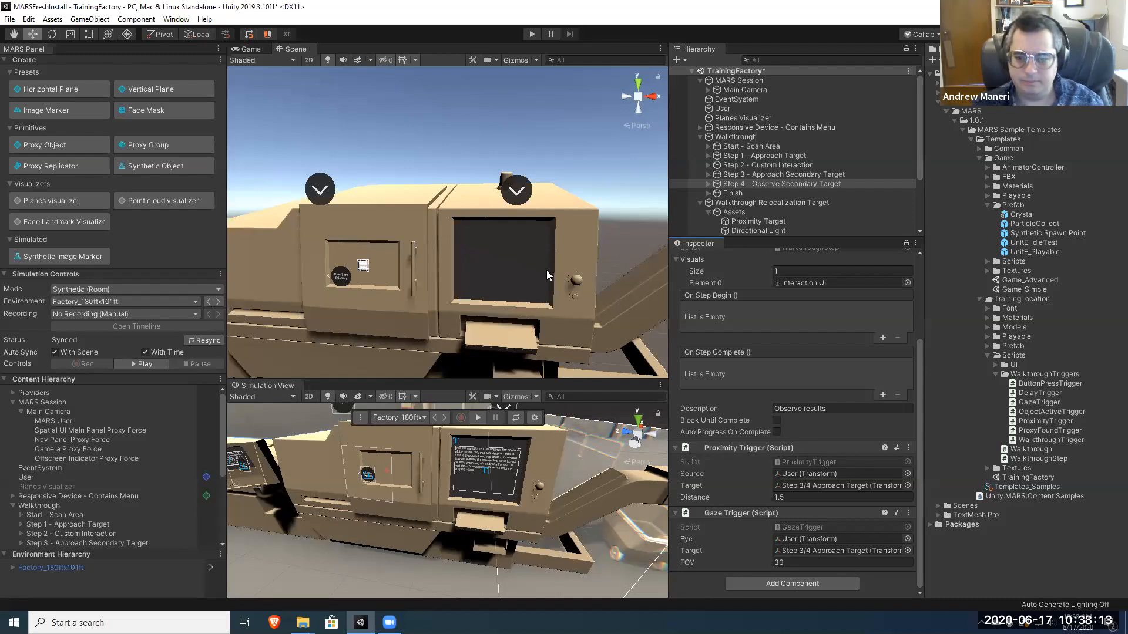
click(749, 194)
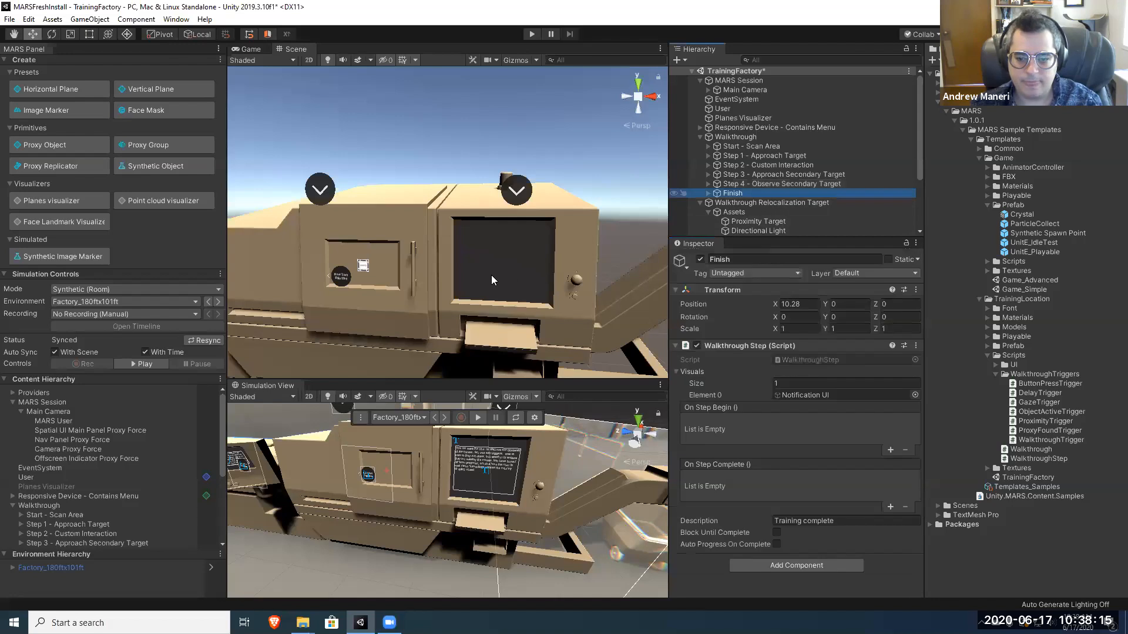
key(f)
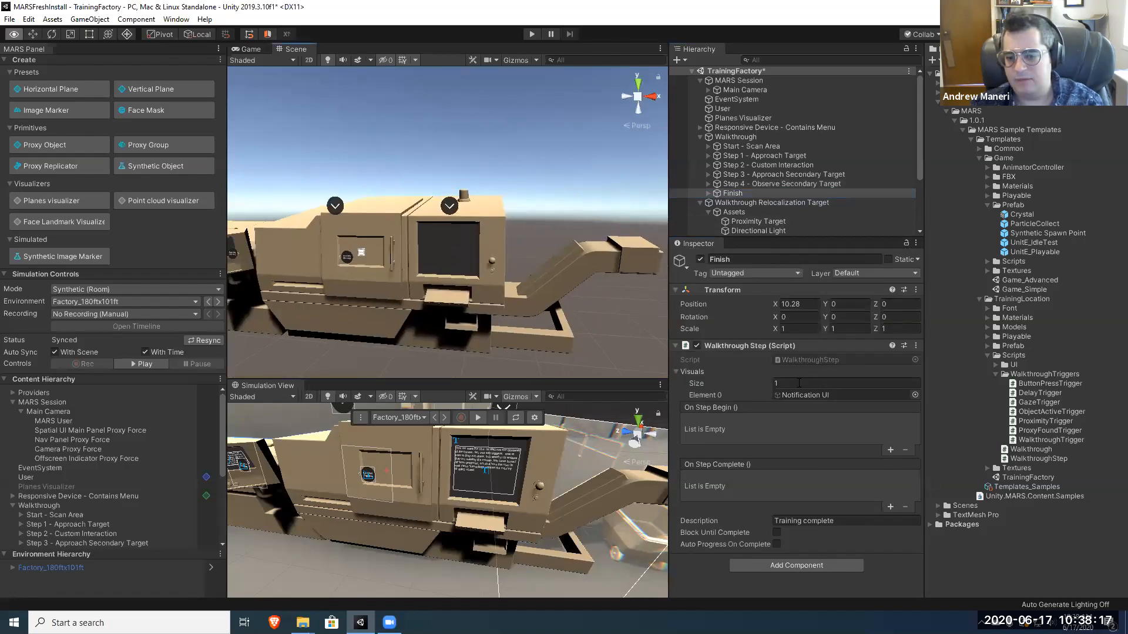
Step: Collapse Walkthrough, select Responsive Device - Contains Menu to inspect its proxy, and frame it in the Scene view
click(700, 137)
click(731, 130)
right_drag(477, 210, 444, 268)
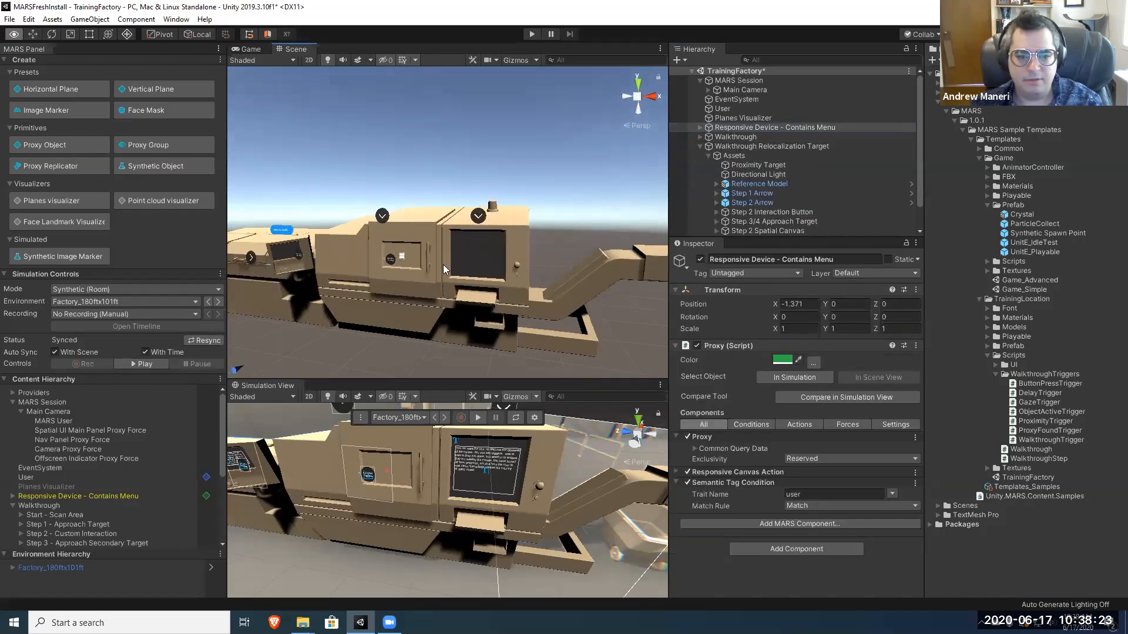
key(f)
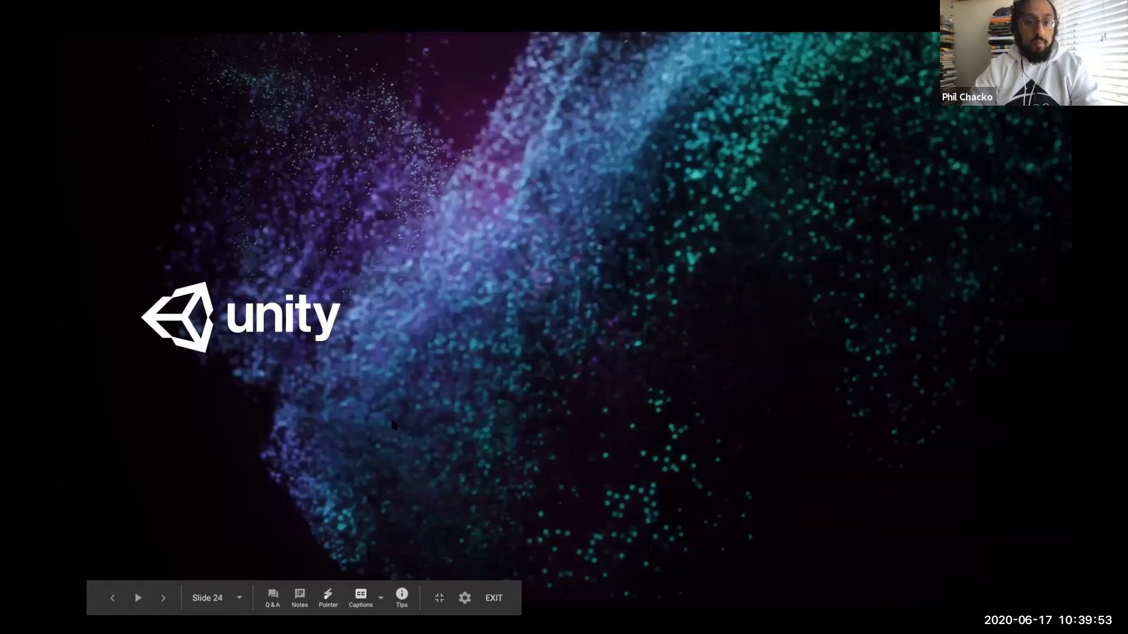
key(Right)
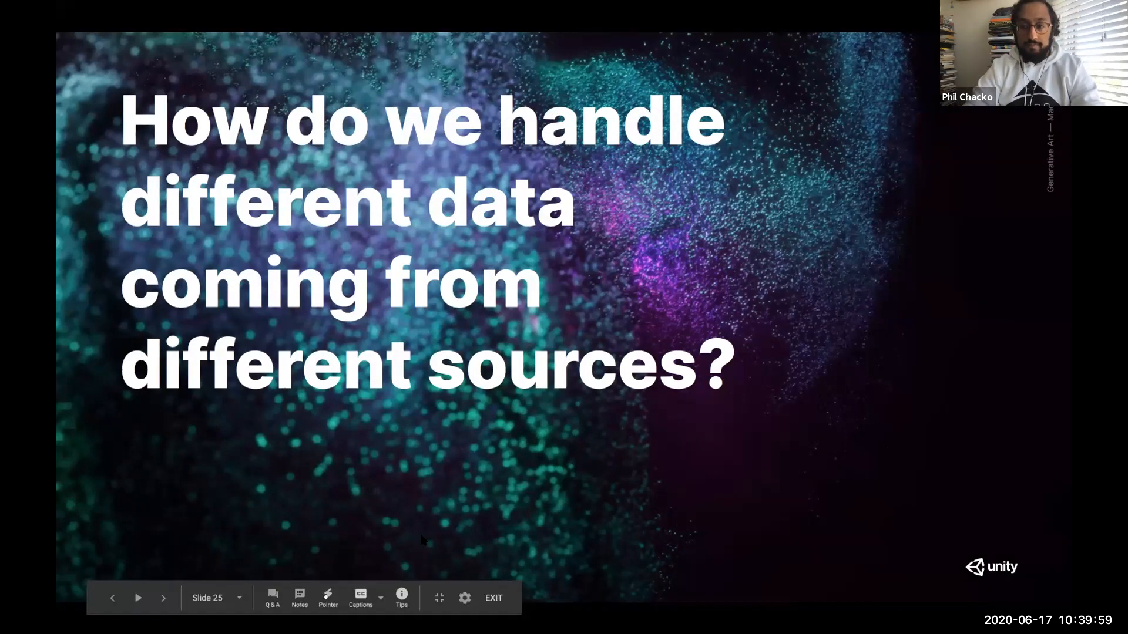
key(Right)
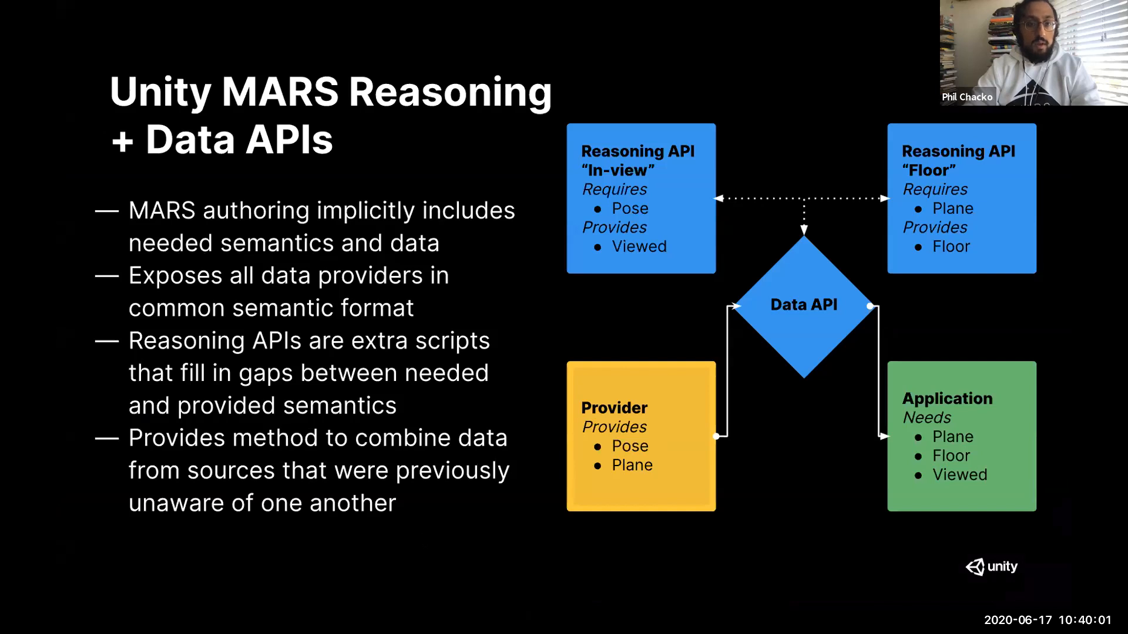